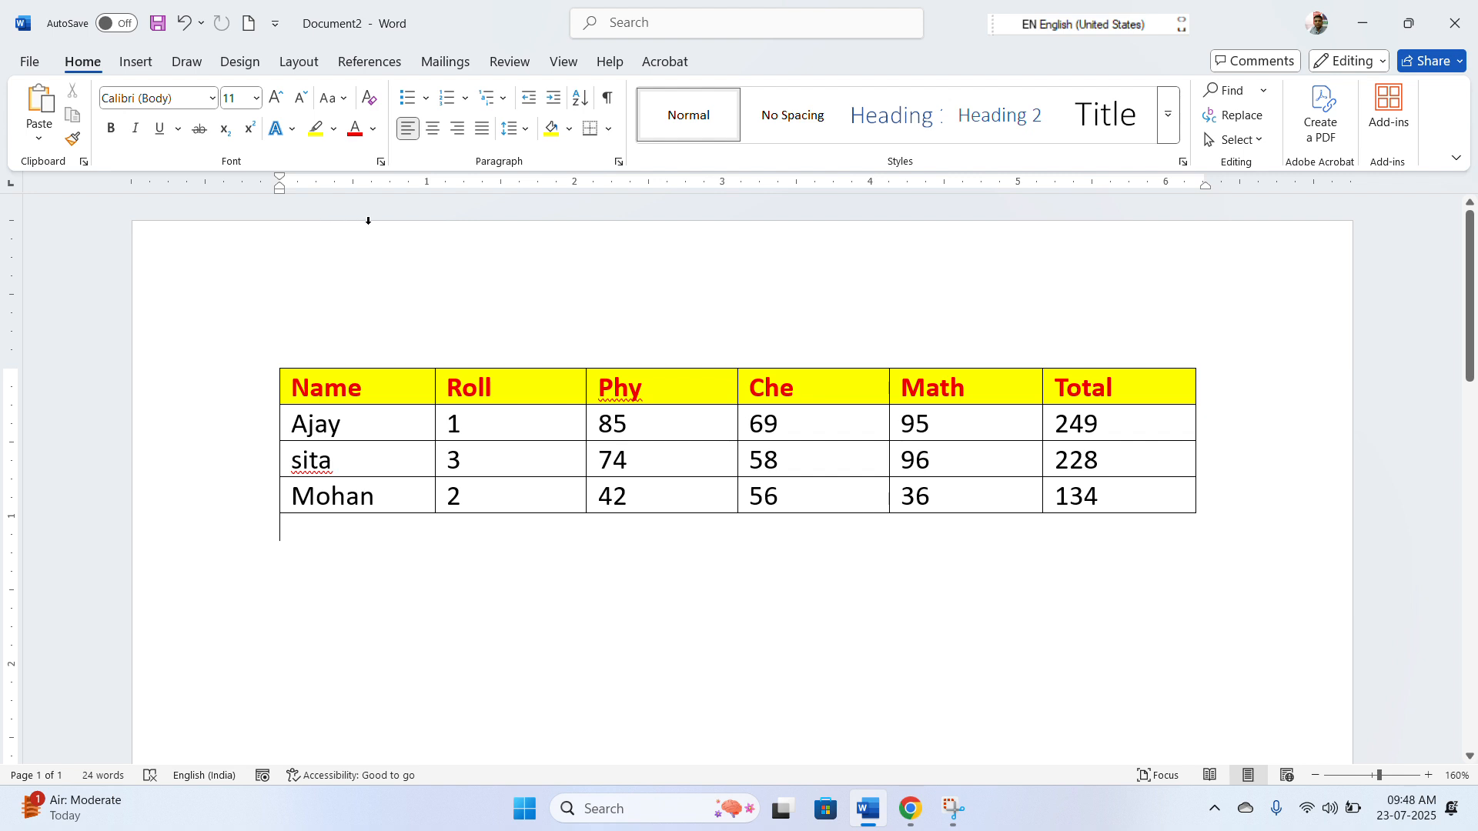
- Enlarge the whole marks table so its rows are about 0.27" high and its first column about 1.07" wide
{"action": "left_click", "coordinate": [700, 424]}
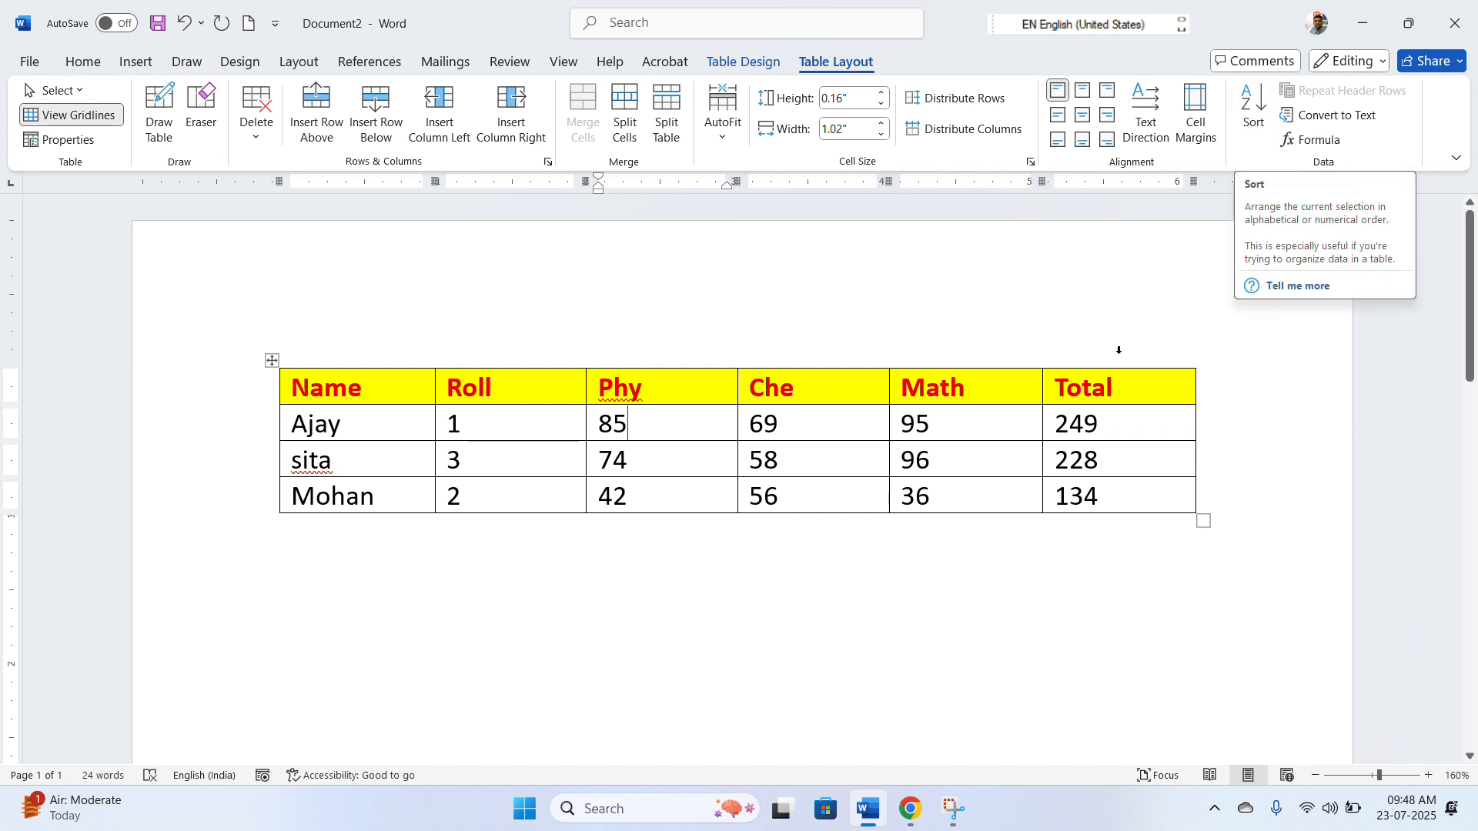
{"action": "left_click", "coordinate": [963, 429]}
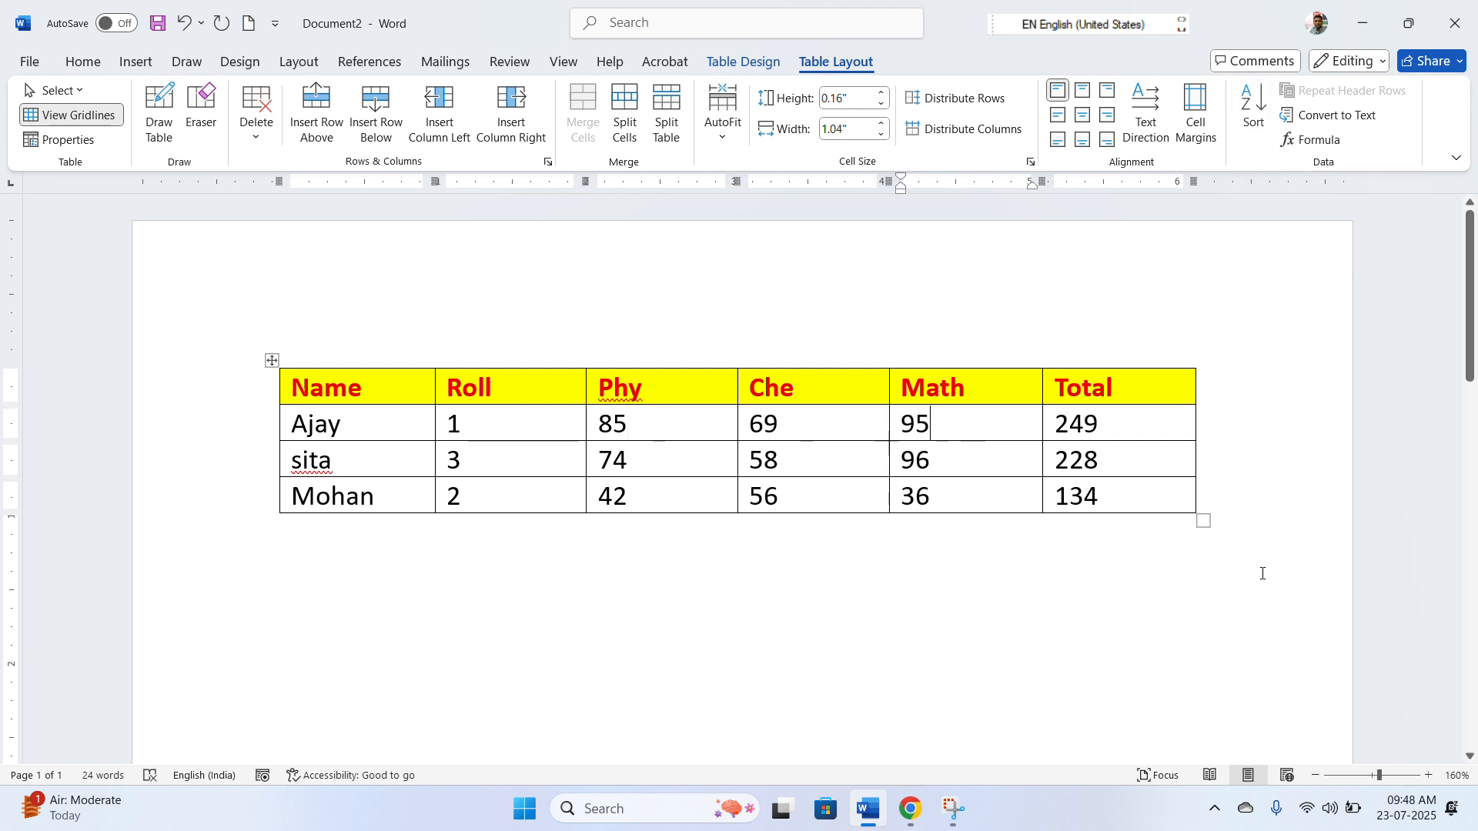
{"action": "left_click_drag", "start_coordinate": [1203, 520], "coordinate": [1211, 618]}
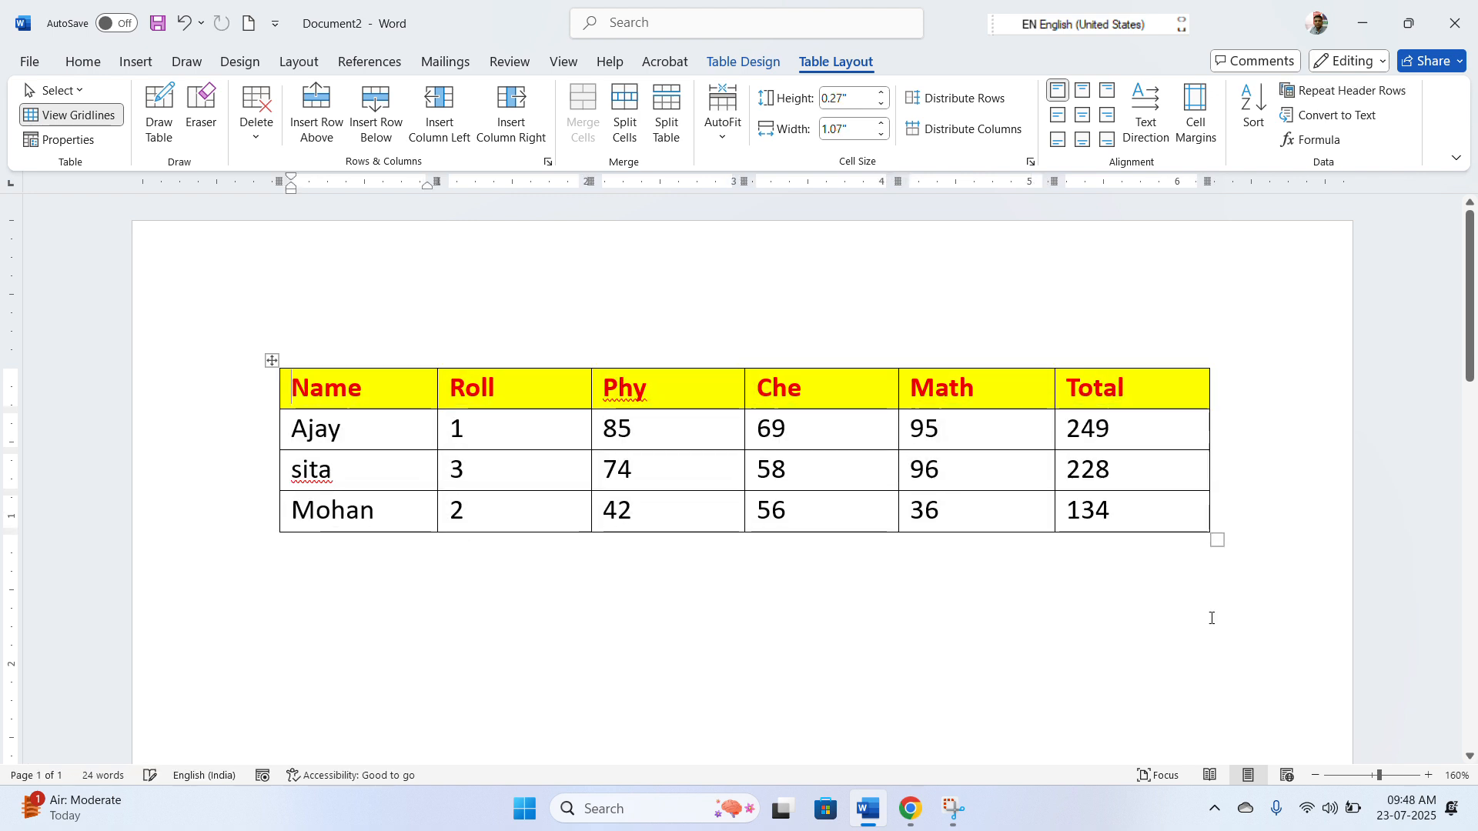
- Sort the whole table by the Name column as text in ascending order, treating the first row as a header
{"action": "left_click", "coordinate": [272, 360]}
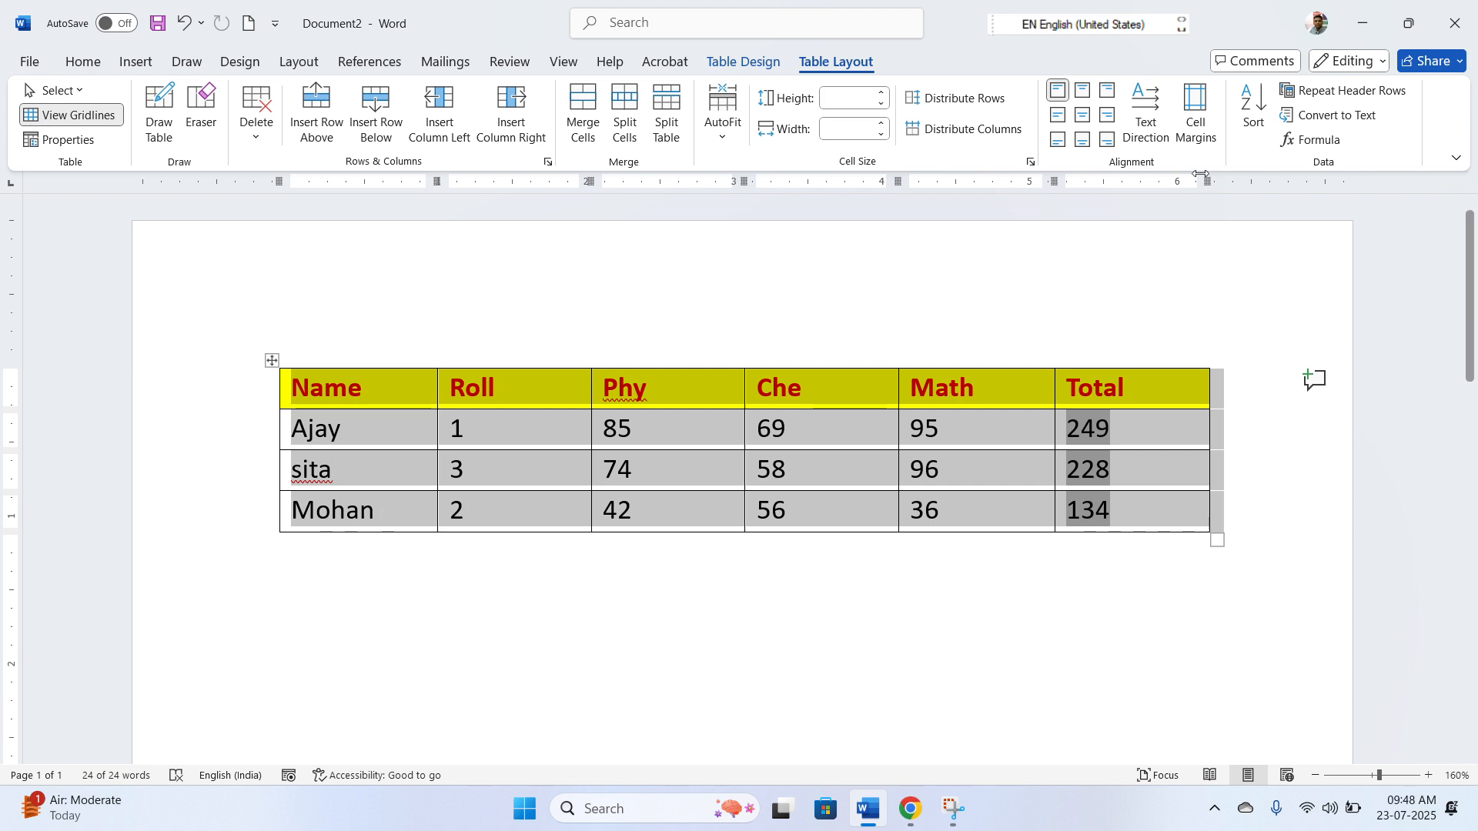
{"action": "left_click", "coordinate": [1262, 135]}
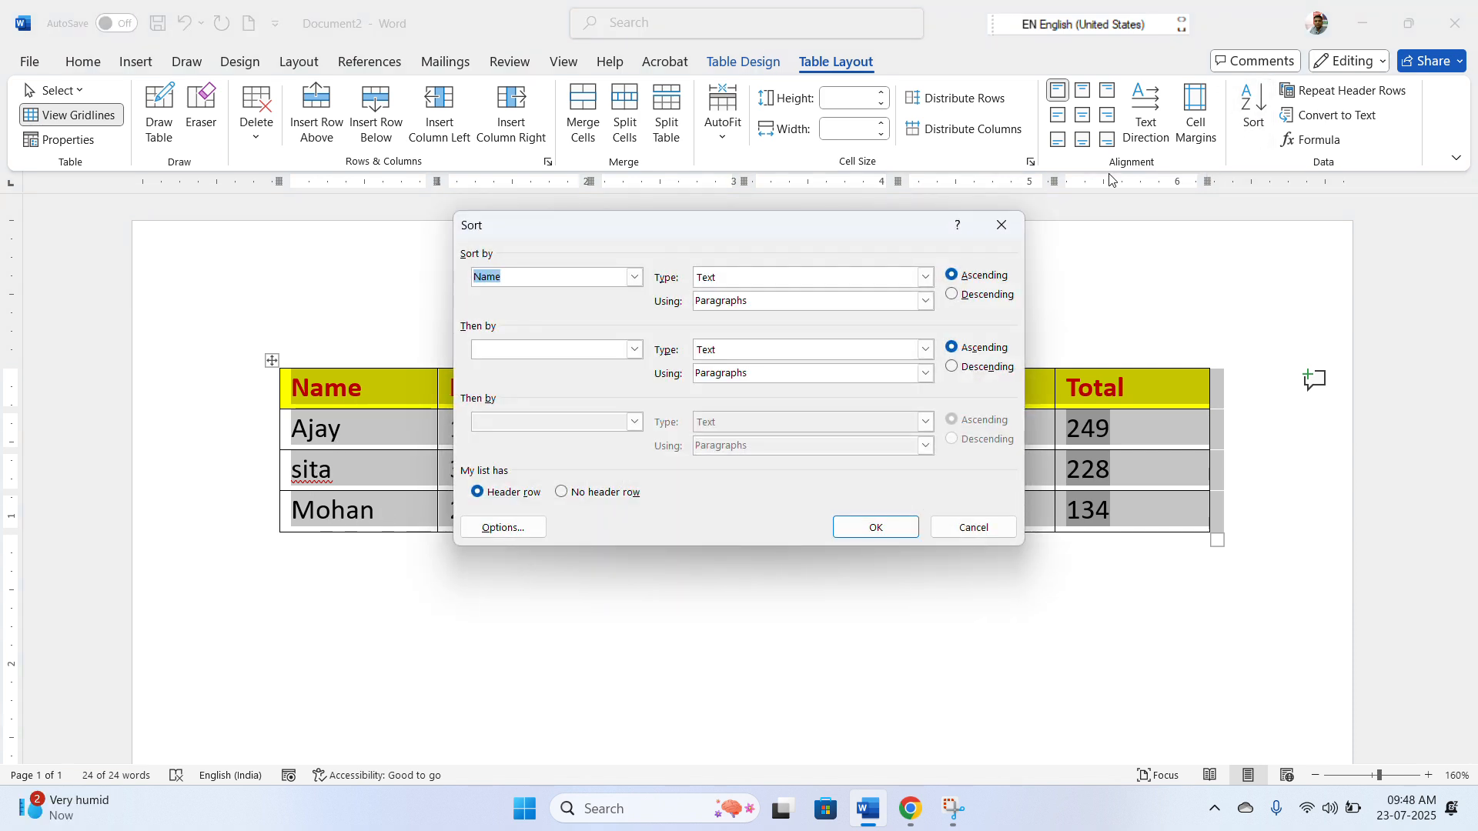
{"action": "left_click", "coordinate": [635, 278]}
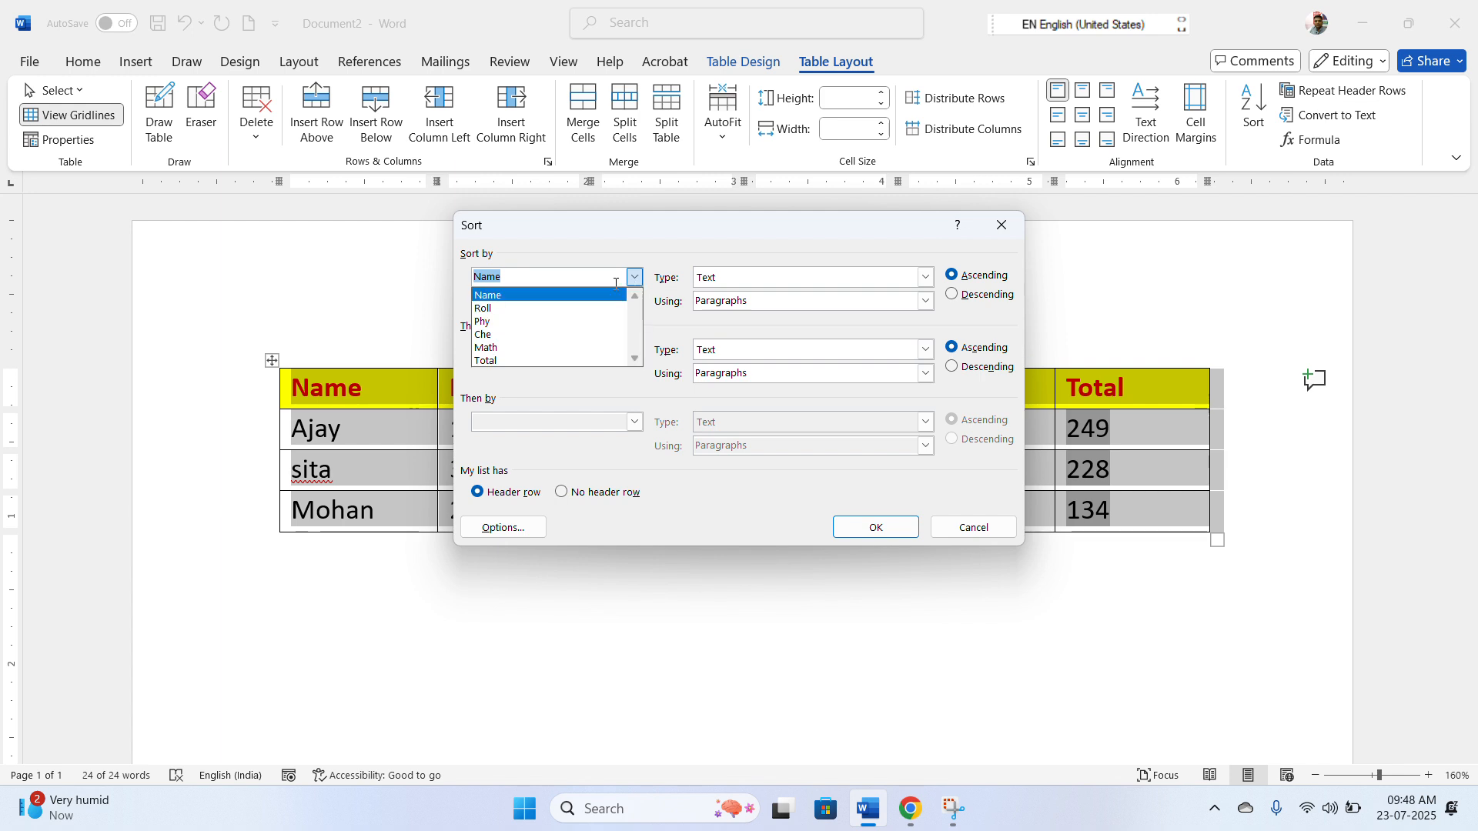
{"action": "left_click", "coordinate": [573, 298]}
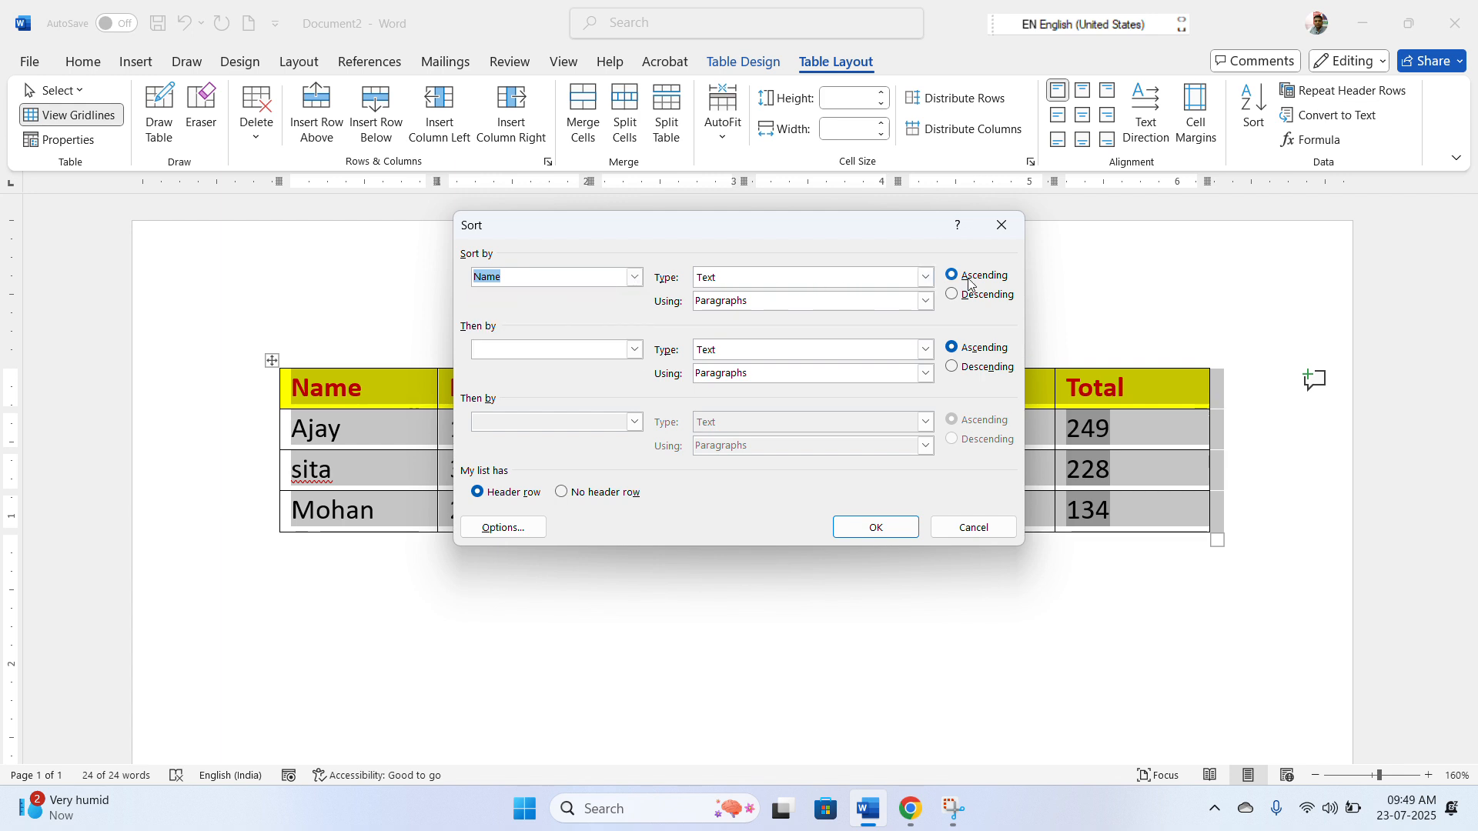
{"action": "left_click", "coordinate": [879, 527]}
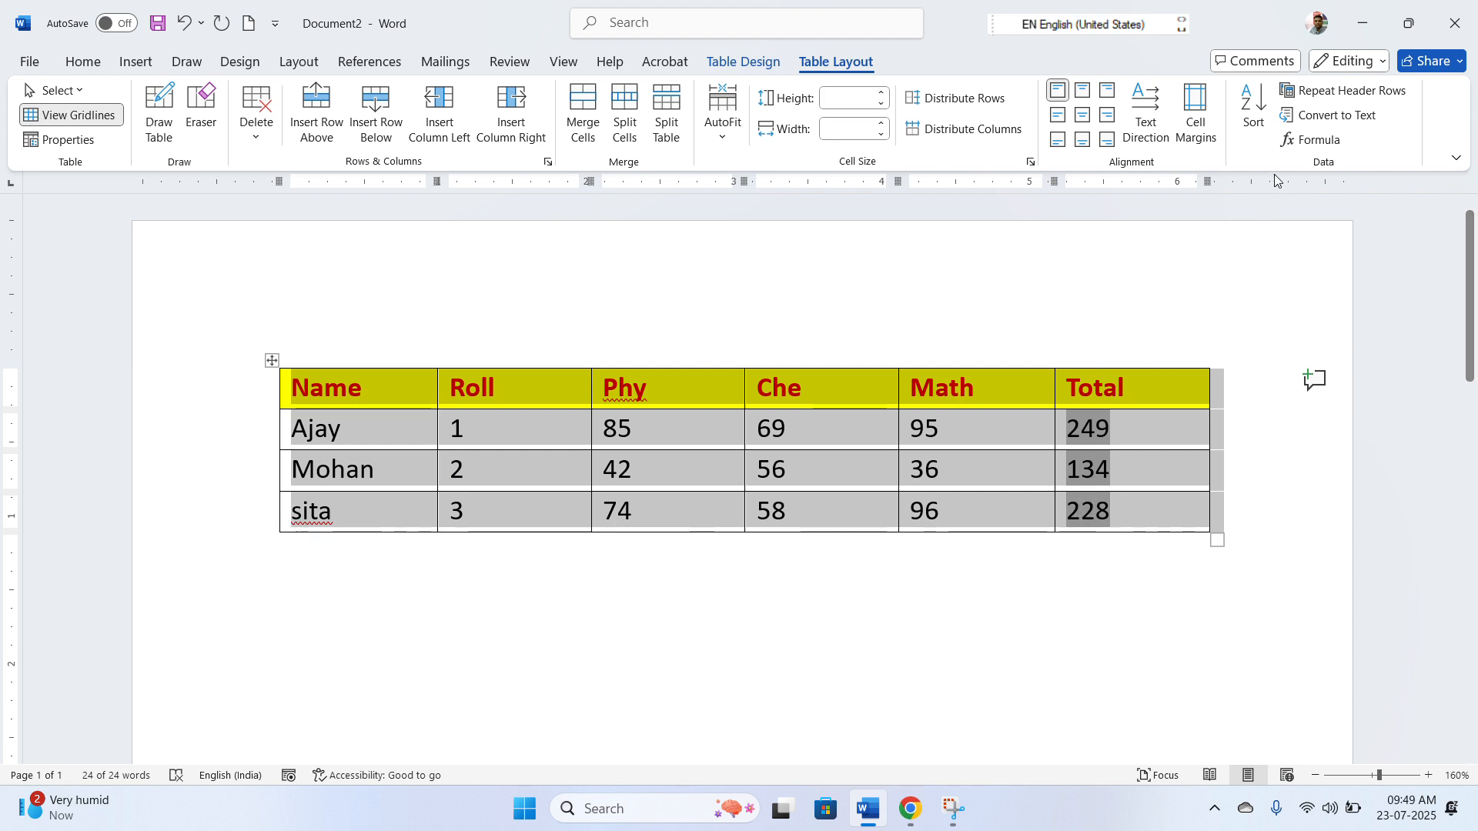
- Sort the table by the Roll column as numbers in ascending order, keeping the header row in place
{"action": "left_click", "coordinate": [1262, 115]}
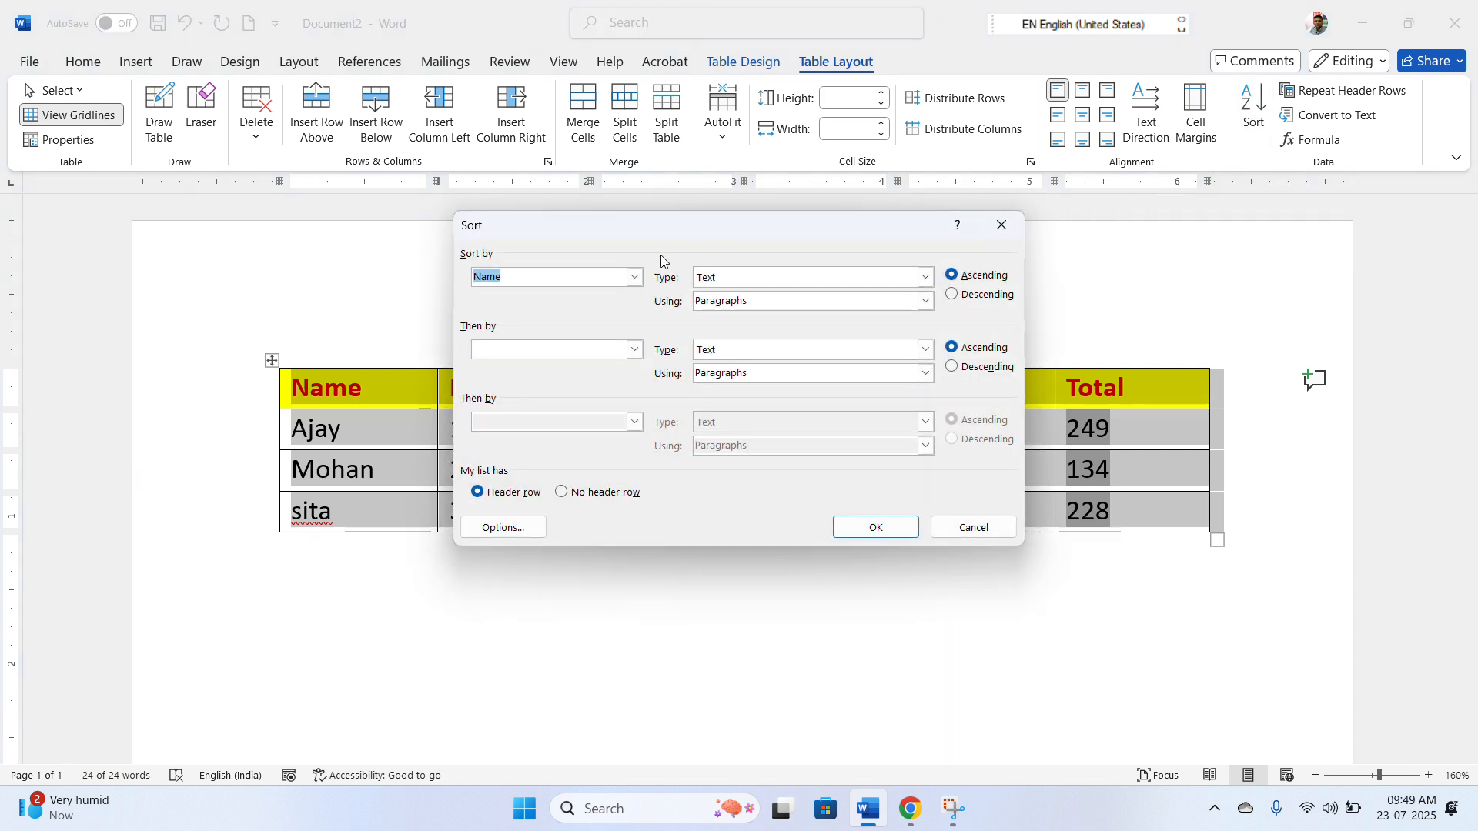
{"action": "left_click", "coordinate": [635, 278]}
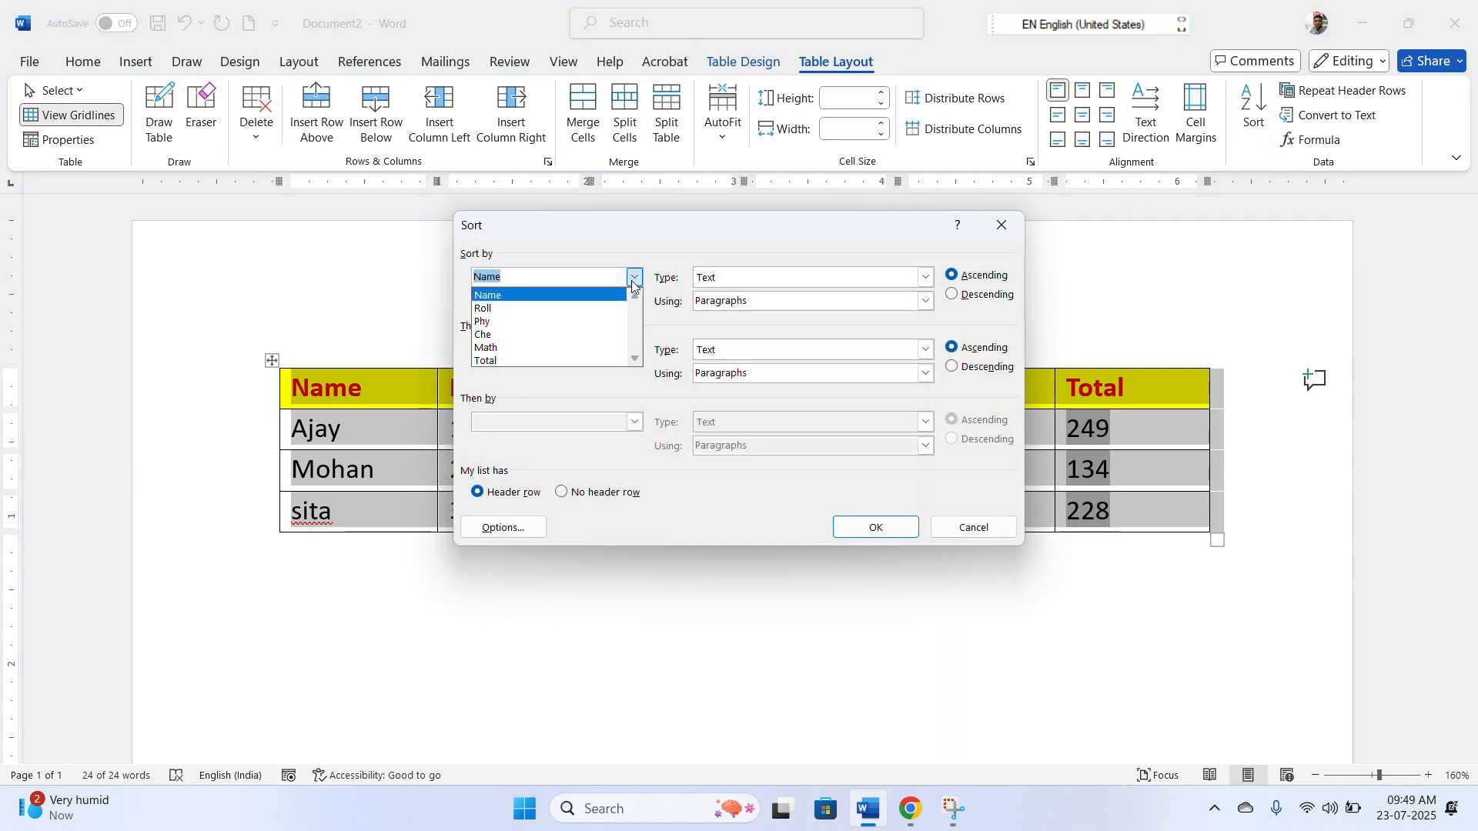
{"action": "left_click", "coordinate": [590, 309]}
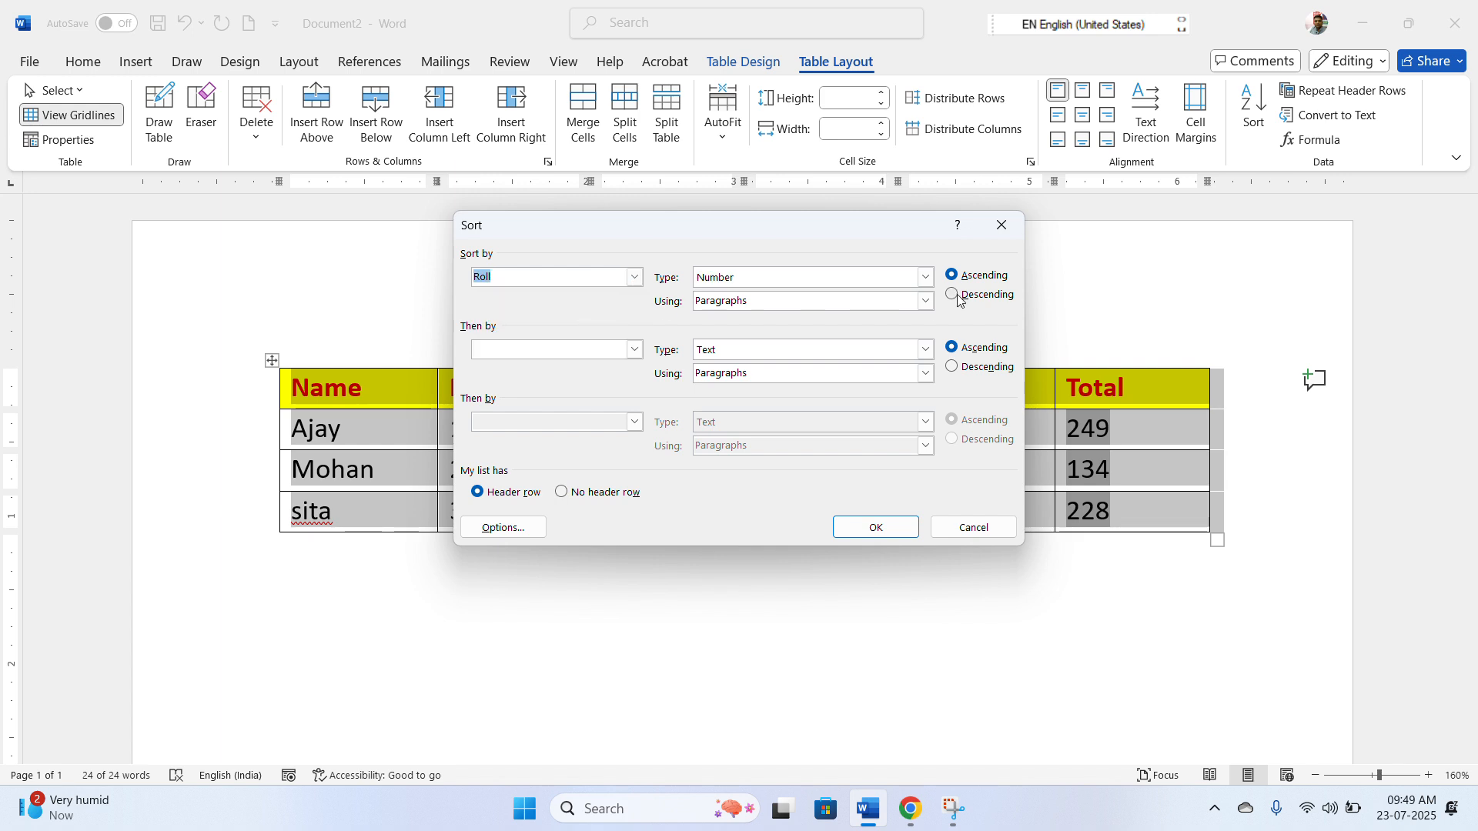
{"action": "left_click", "coordinate": [901, 530]}
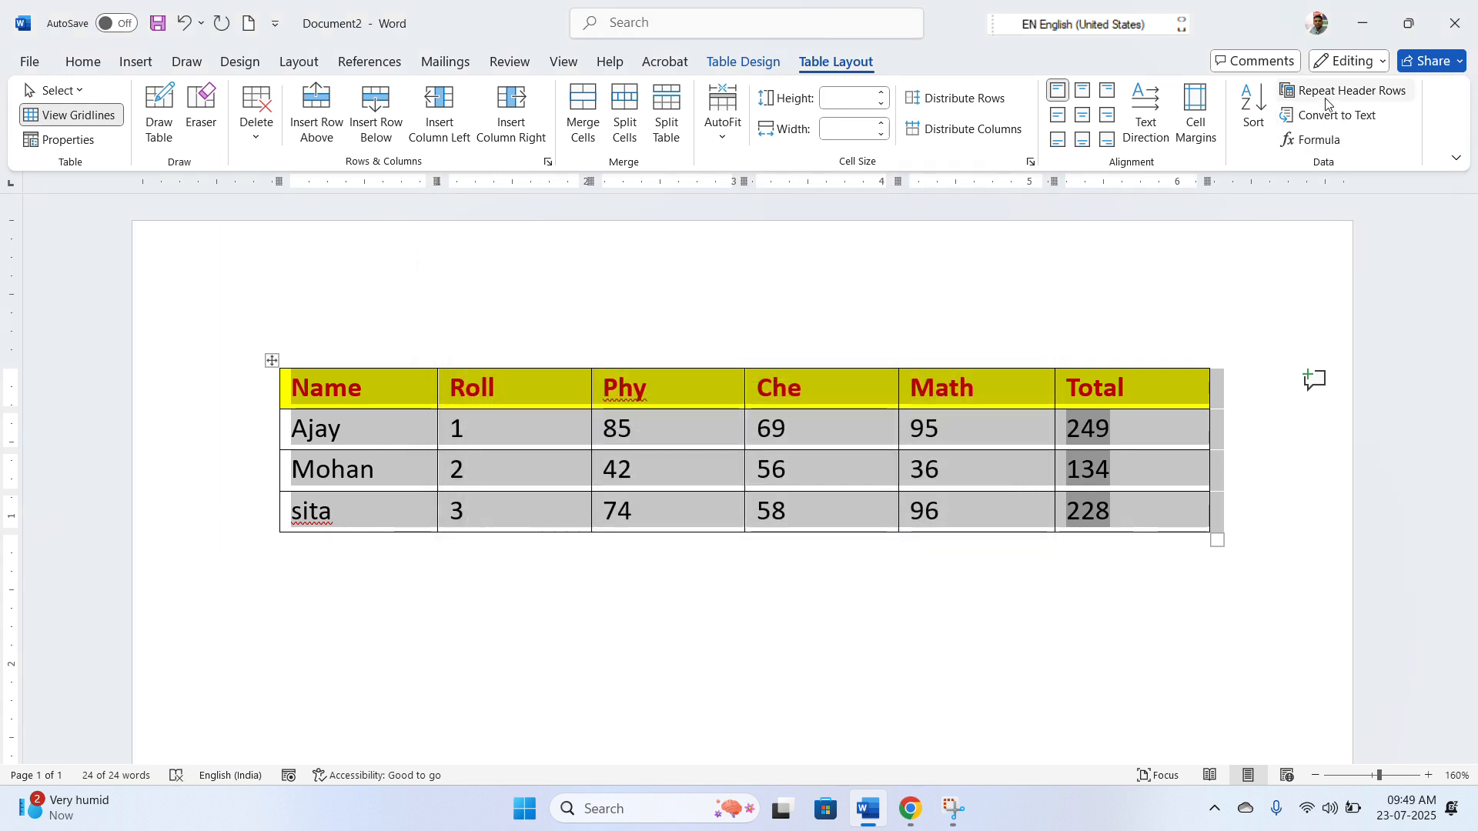
- Sort the table by the Total column as numbers in descending order, keeping the header row in place
{"action": "left_click", "coordinate": [1261, 110]}
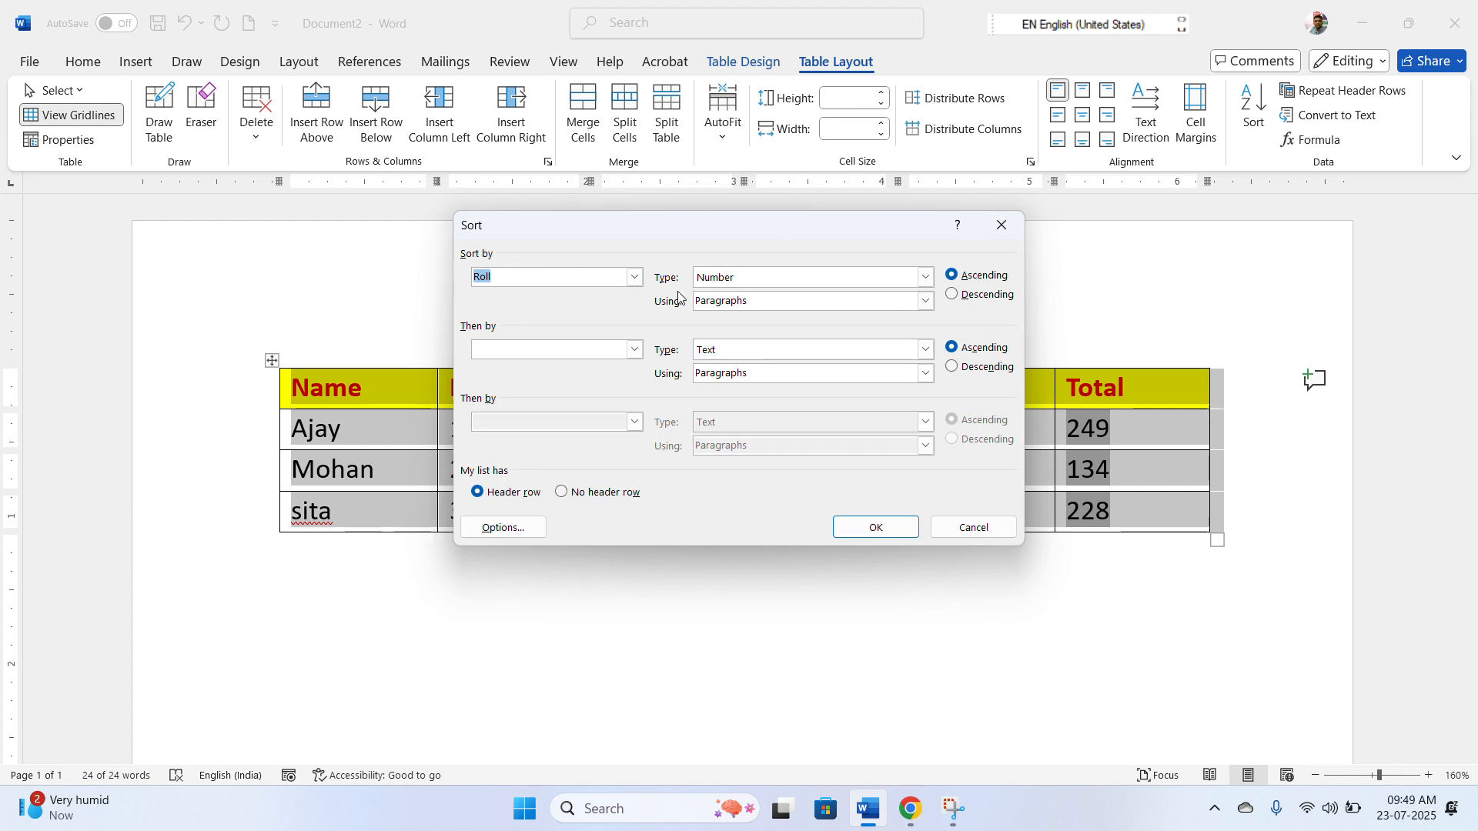
{"action": "left_click", "coordinate": [641, 280]}
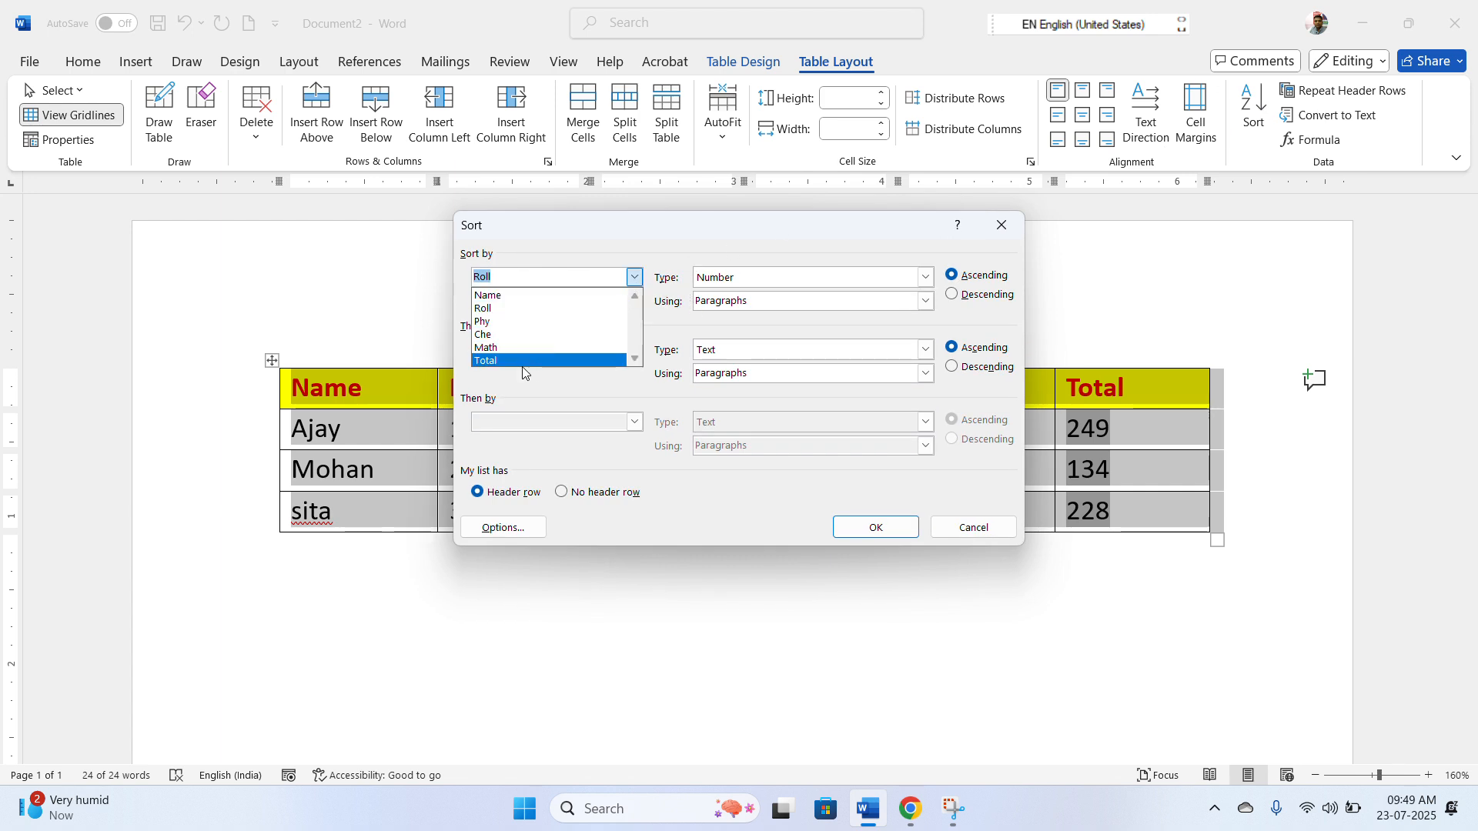
{"action": "left_click", "coordinate": [484, 362]}
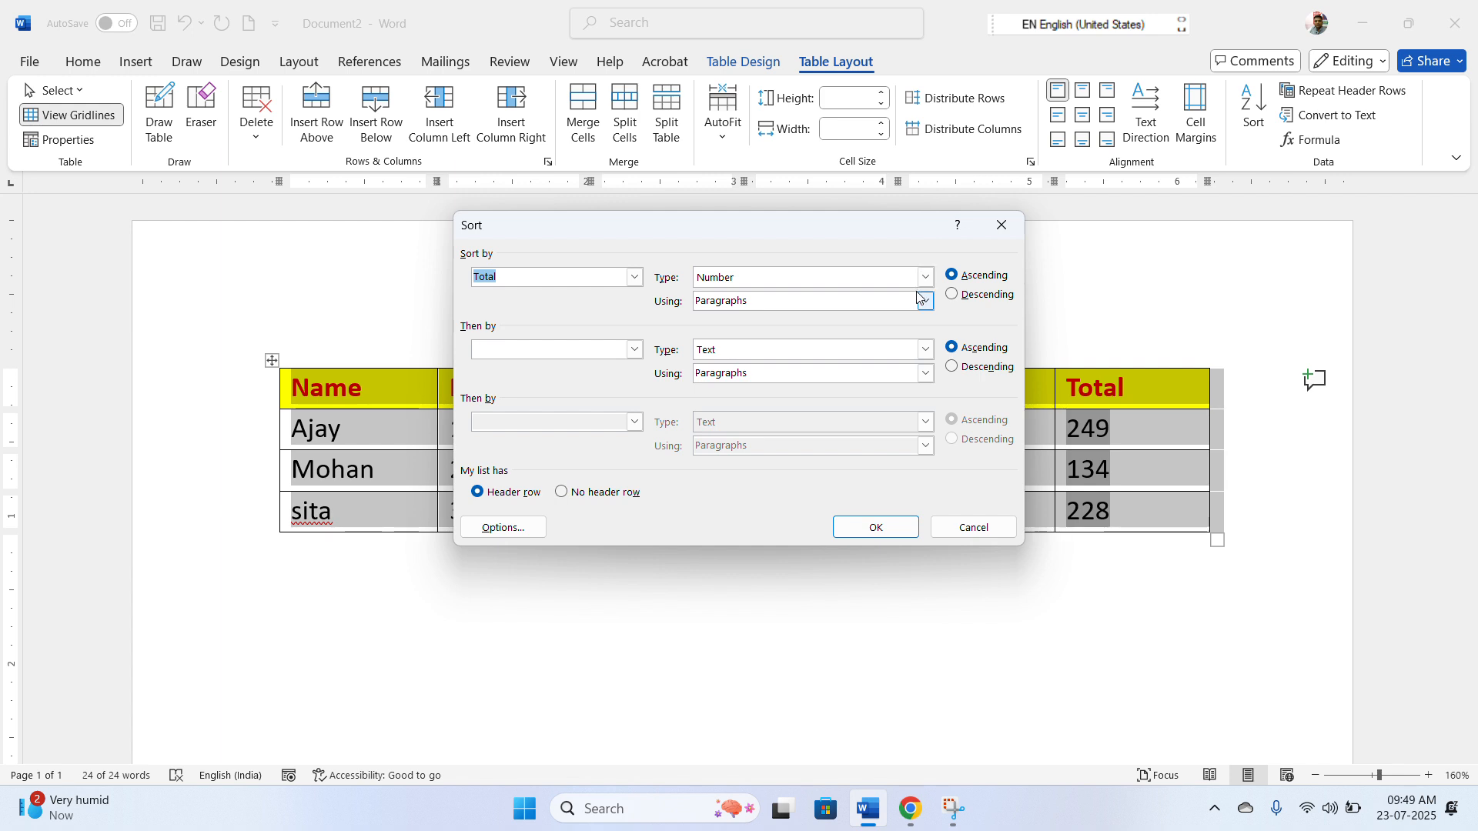
{"action": "left_click", "coordinate": [966, 297]}
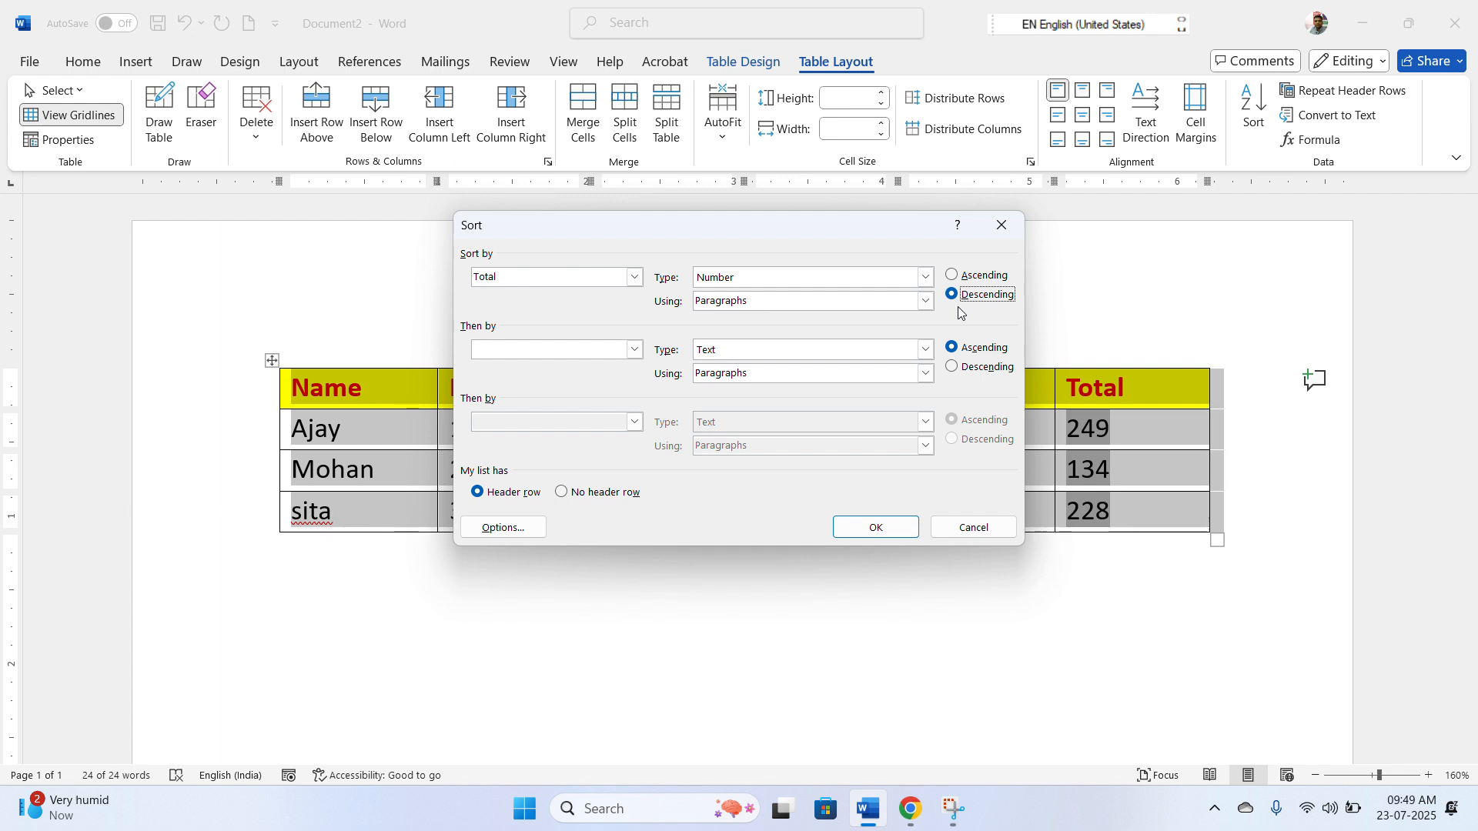
{"action": "left_click", "coordinate": [896, 531]}
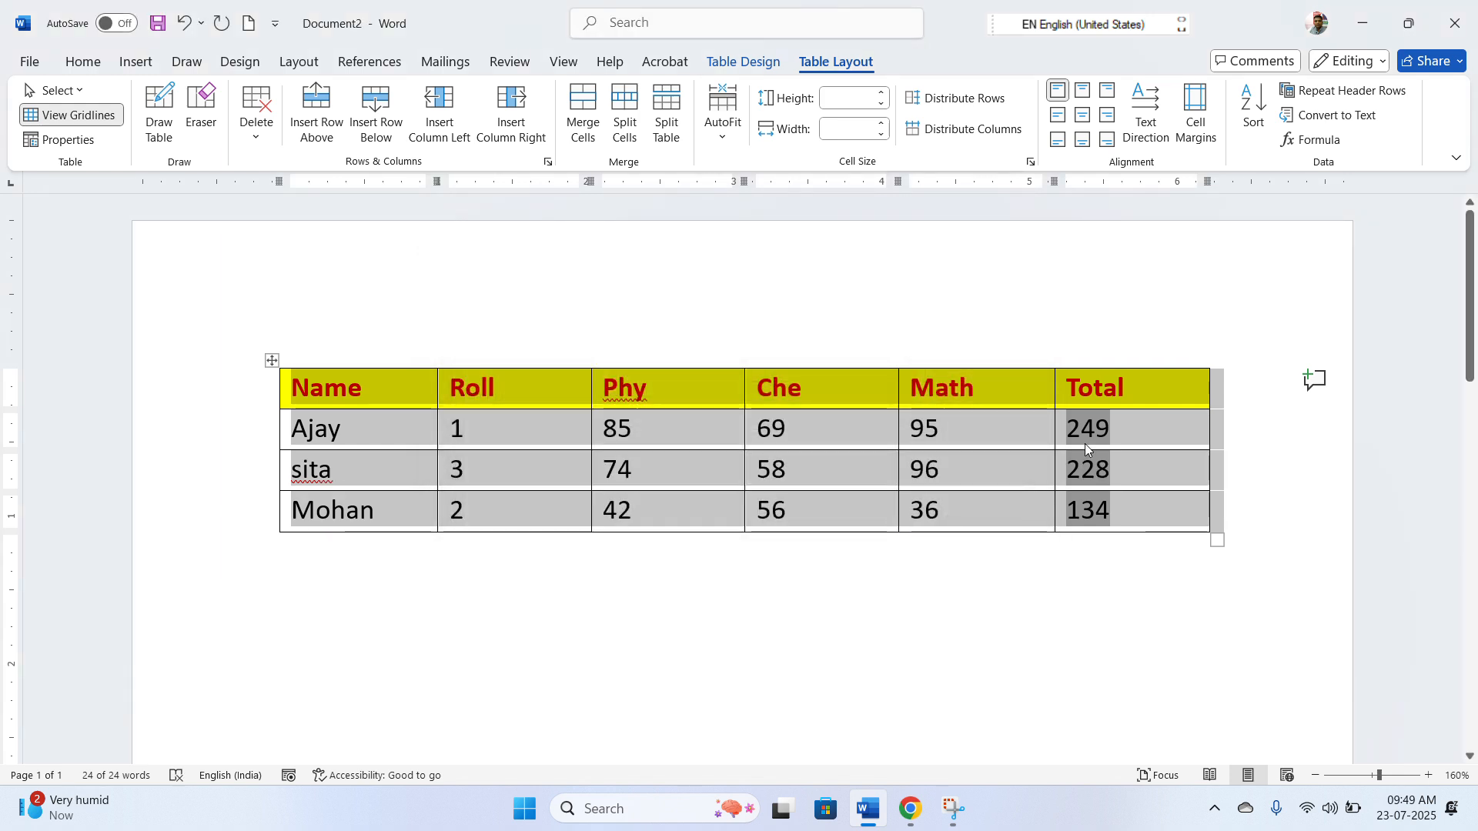
- Enlarge the whole table further, to a row height of about 0.38" and a first column about 1.09" wide
{"action": "left_click", "coordinate": [371, 438]}
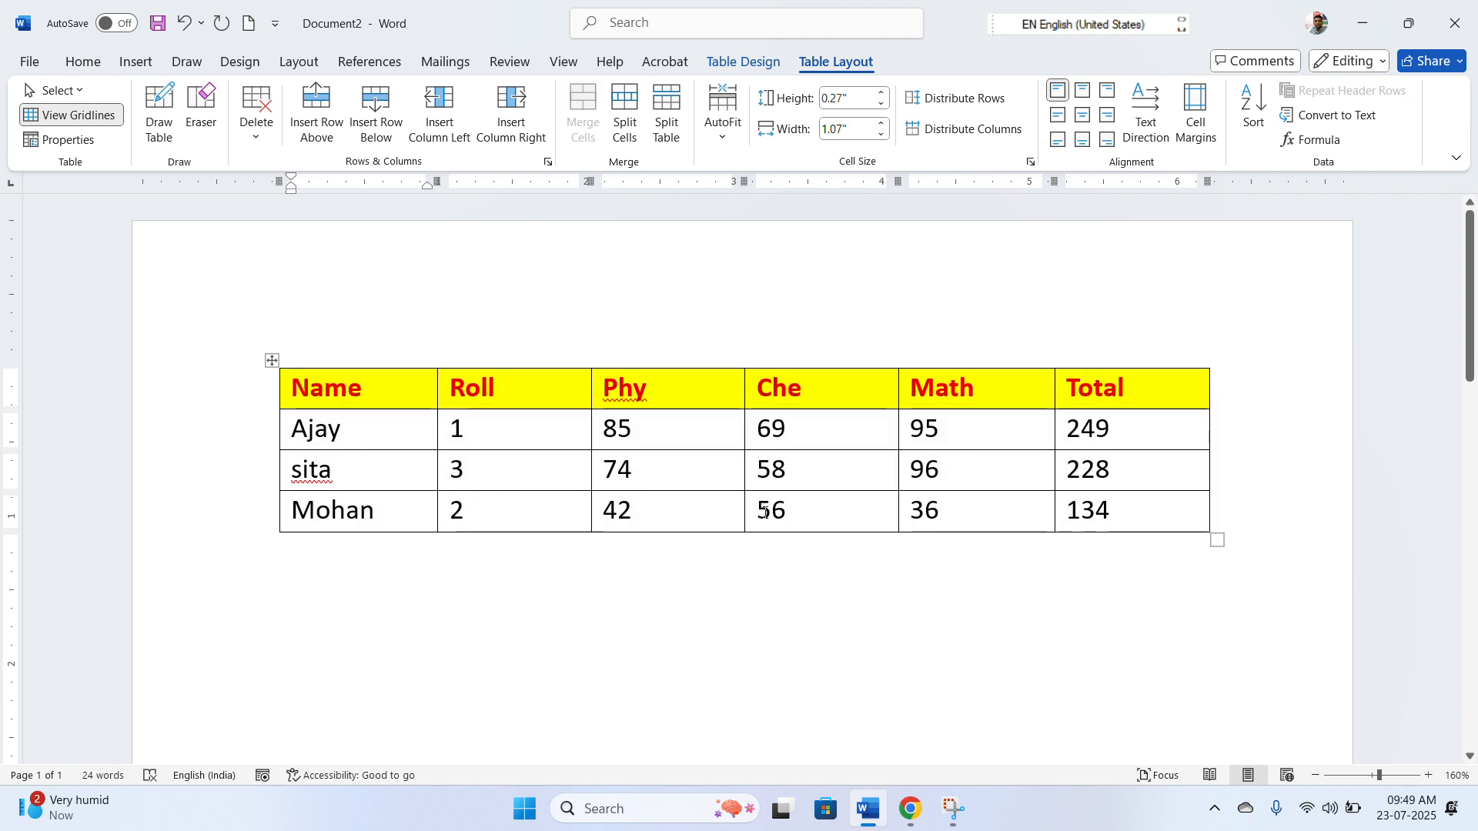
{"action": "double_click", "coordinate": [1084, 508]}
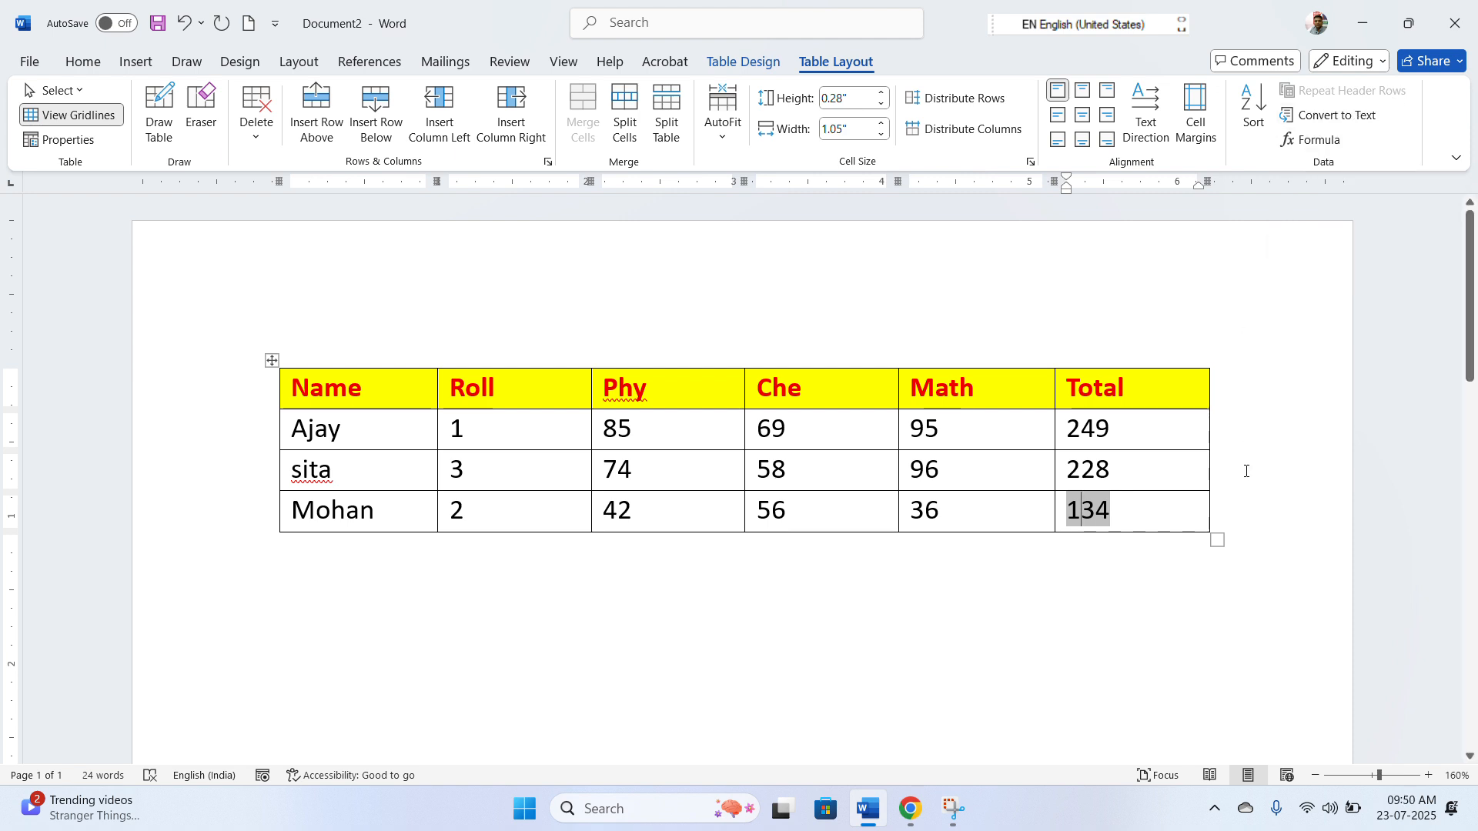
{"action": "left_click_drag", "start_coordinate": [1217, 544], "coordinate": [1228, 600]}
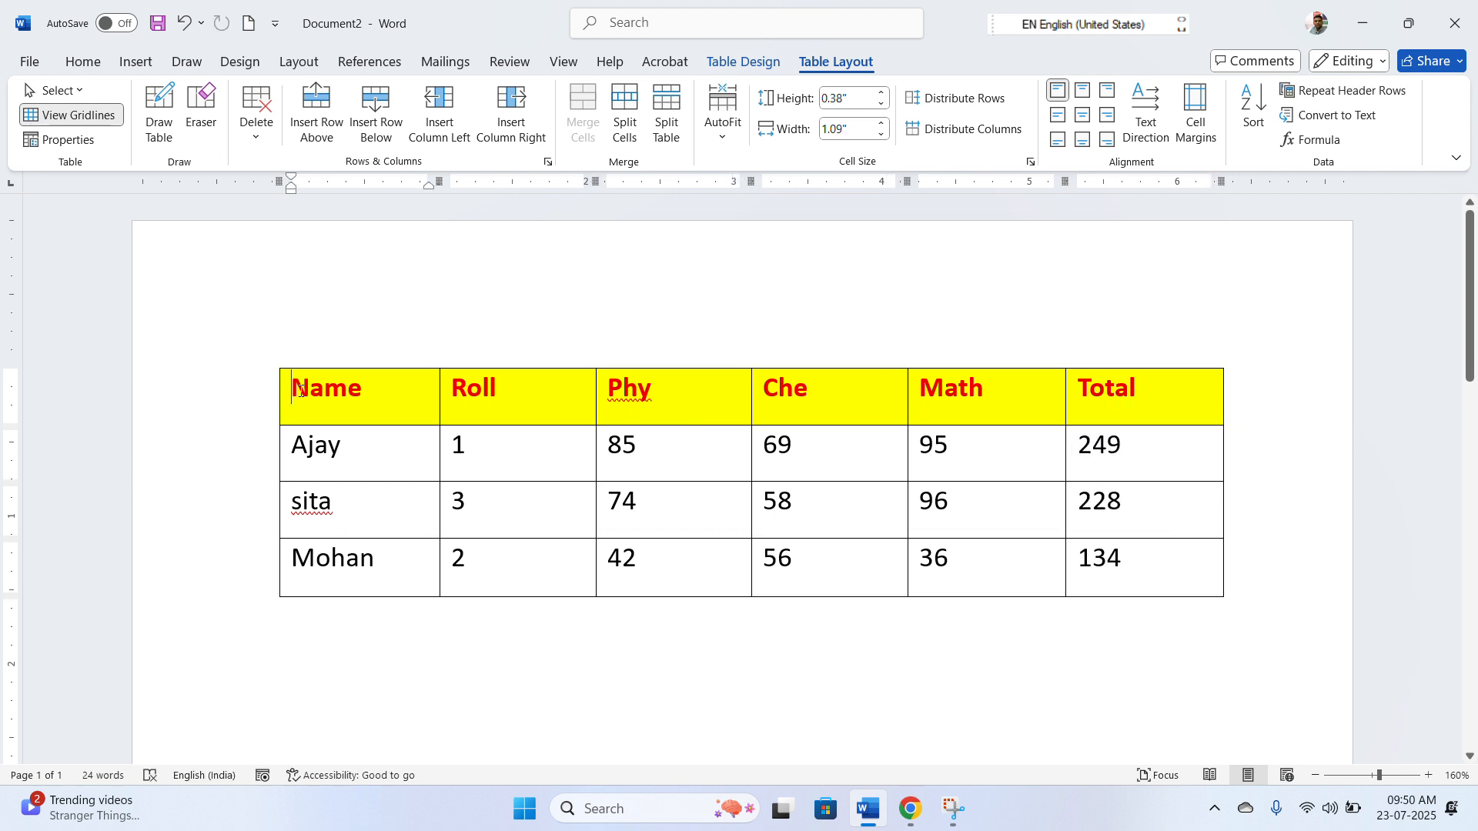
{"action": "left_click_drag", "start_coordinate": [299, 393], "coordinate": [1111, 395]}
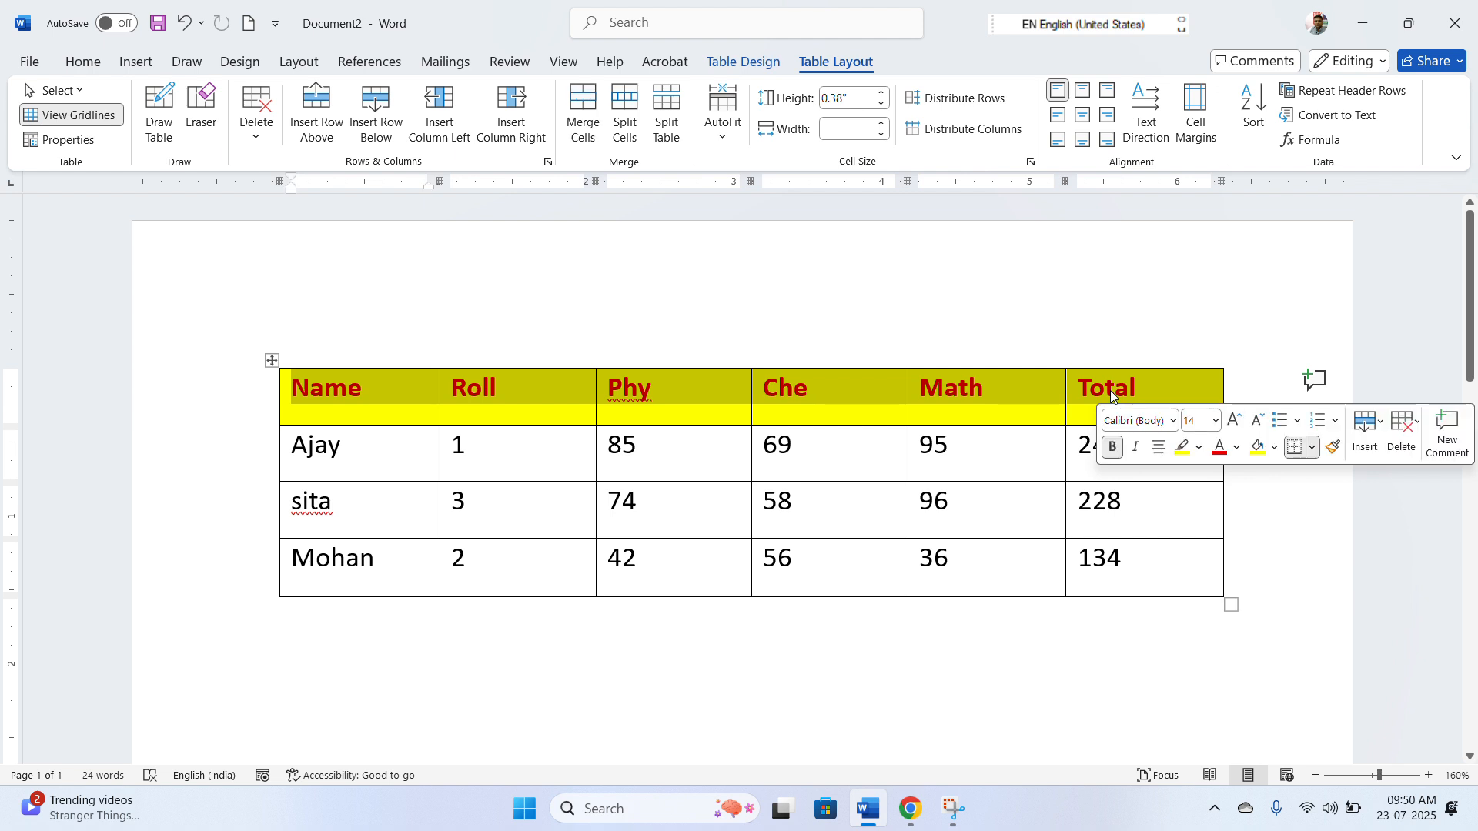
- Add blank rows after the last data row until the table continues onto a second page
{"action": "left_click", "coordinate": [1185, 562]}
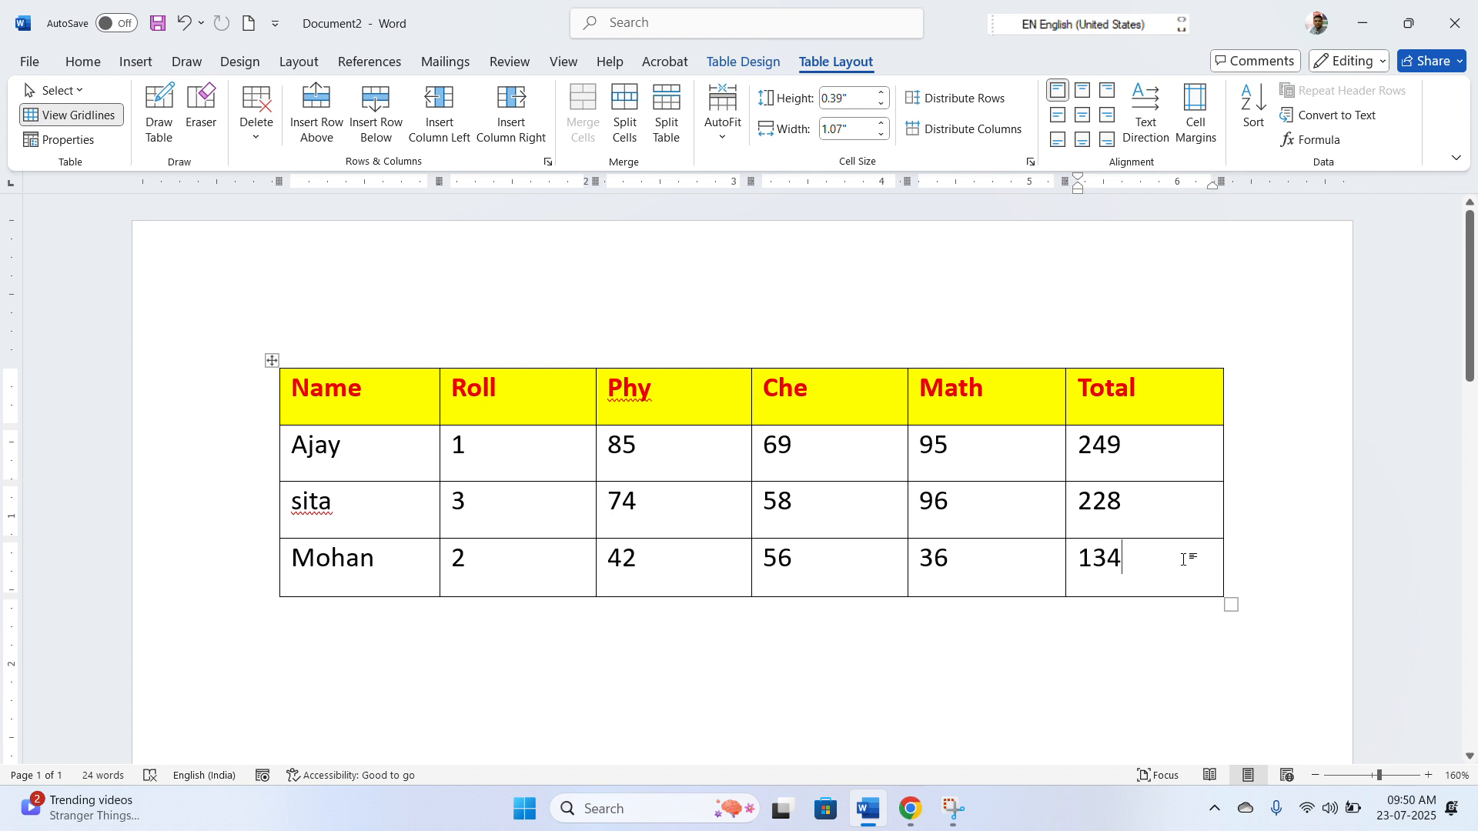
{"action": "key", "text": "Tab"}
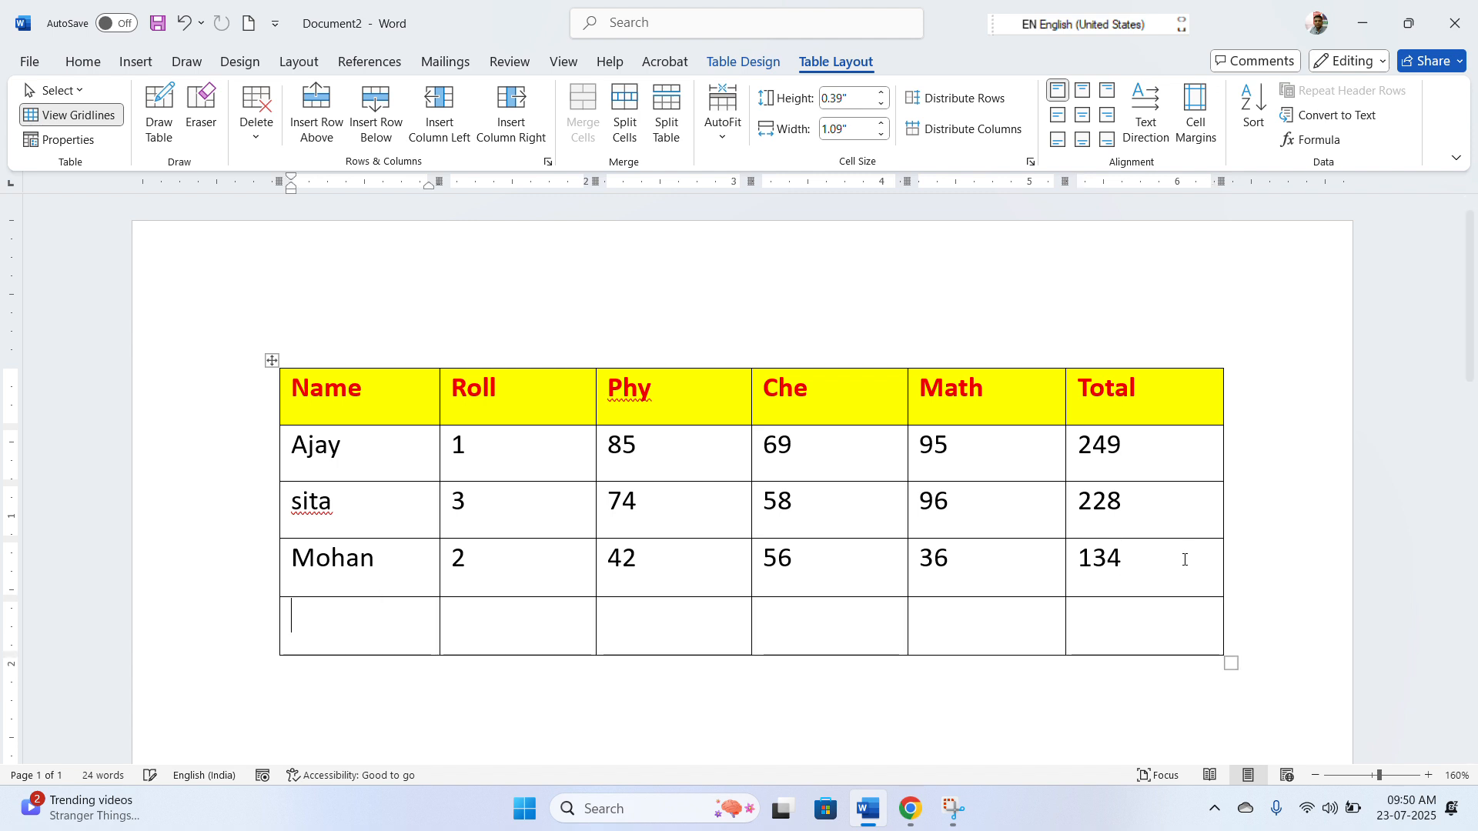
{"action": "key", "text": "Tab"}
{"action": "key", "text": "Tab"}
{"action": "key", "text": "Tab"}
{"action": "key", "text": "Tab"}
{"action": "key", "text": "Tab"}
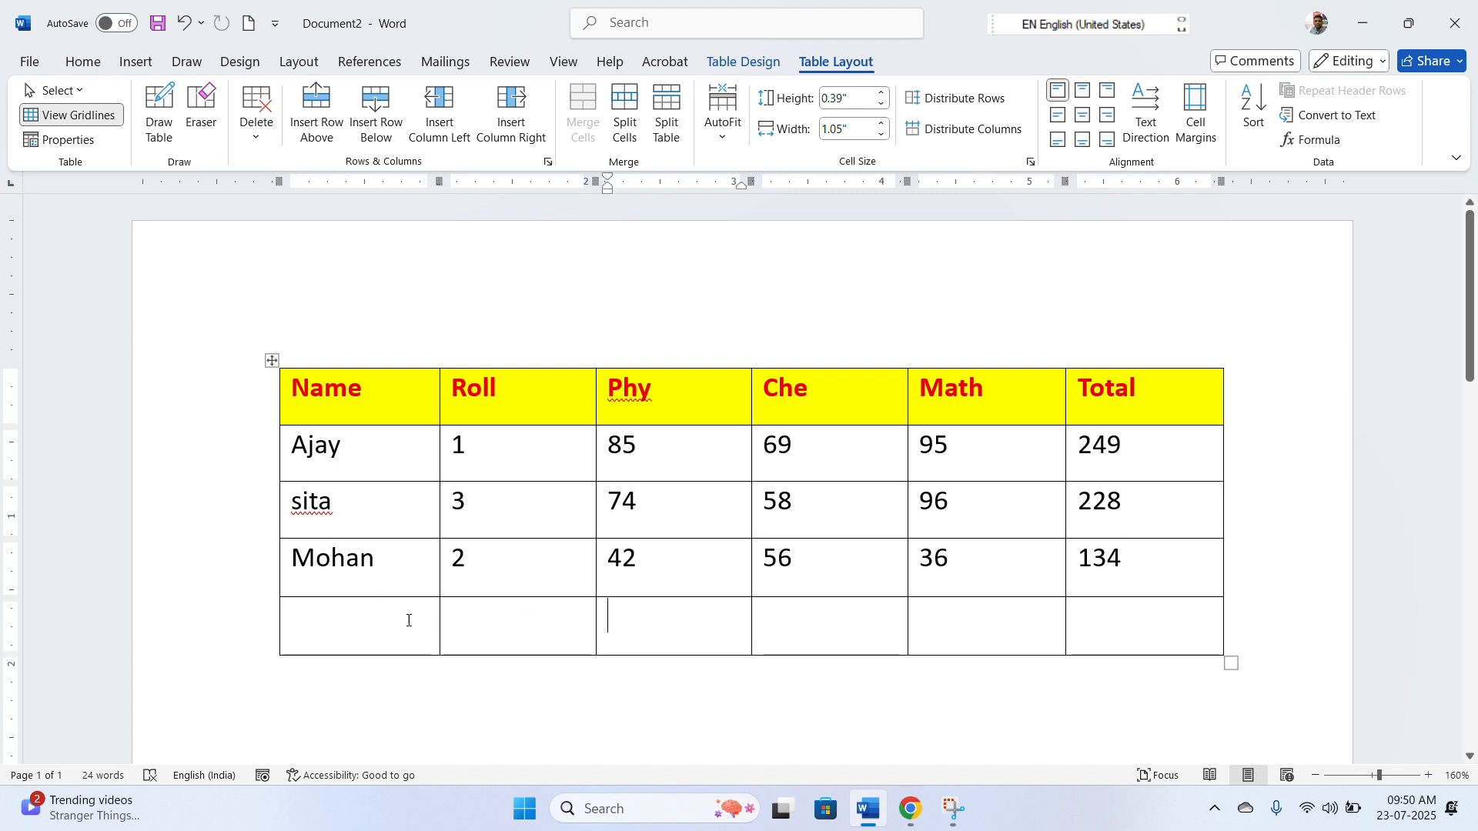
{"action": "key", "text": "Tab"}
{"action": "key", "text": "Tab"}
{"action": "key", "text": "Tab"}
{"action": "key", "text": "Tab"}
{"action": "key", "text": "Tab"}
{"action": "key", "text": "Tab"}
{"action": "key", "text": "Tab"}
{"action": "key", "text": "Tab"}
{"action": "key", "text": "Tab"}
{"action": "key", "text": "Tab"}
{"action": "key", "text": "Tab"}
{"action": "key", "text": "Tab"}
{"action": "key", "text": "Tab"}
{"action": "key", "text": "Tab"}
{"action": "key", "text": "Tab"}
{"action": "key", "text": "Tab"}
{"action": "key", "text": "Tab"}
{"action": "key", "text": "Tab"}
{"action": "key", "text": "Tab"}
{"action": "key", "text": "Tab"}
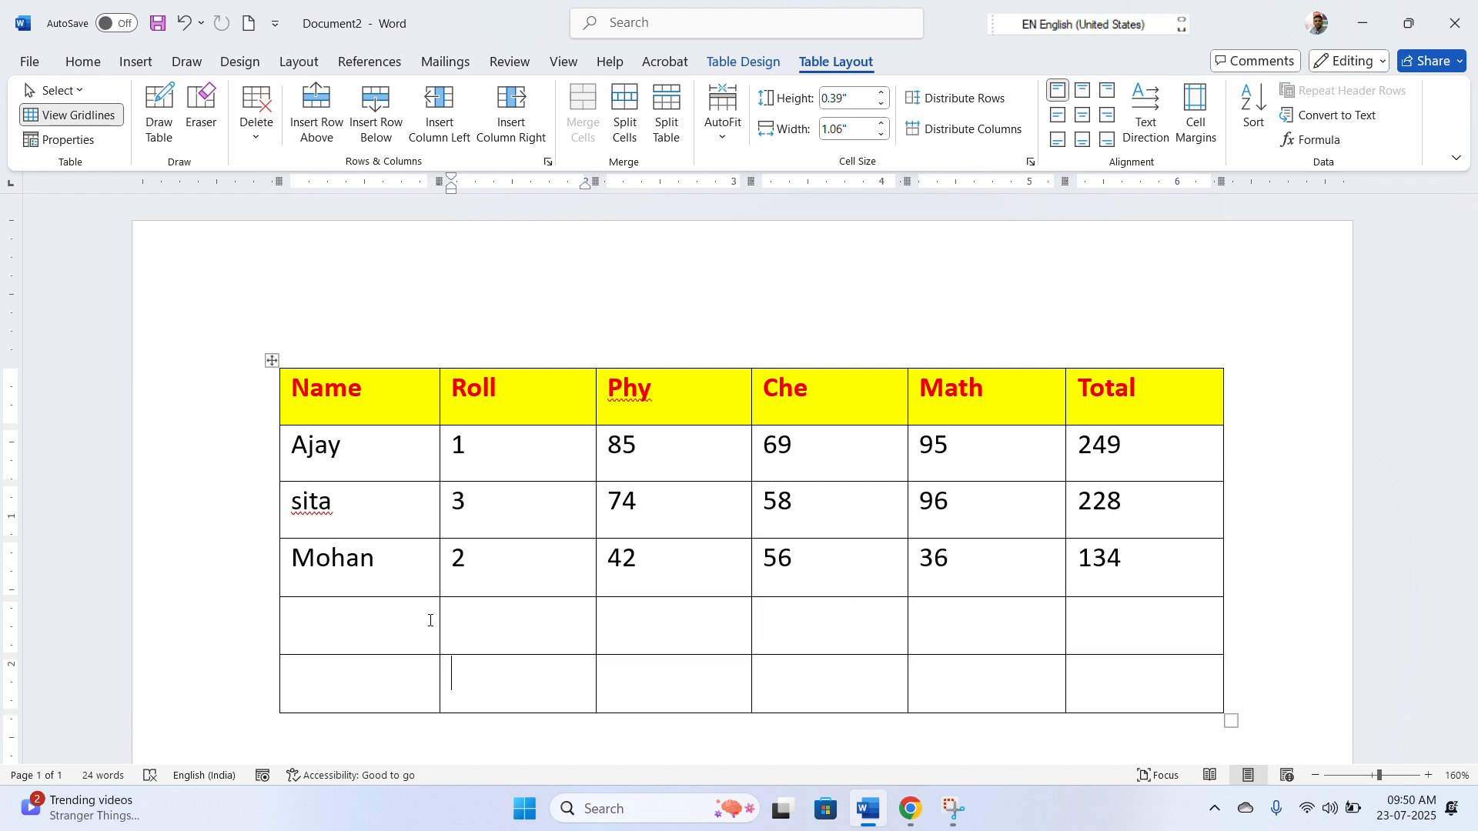
{"action": "key", "text": "Tab"}
{"action": "key", "text": "Tab"}
{"action": "key", "text": "Tab"}
{"action": "key", "text": "Tab"}
{"action": "key", "text": "Tab"}
{"action": "key", "text": "Tab"}
{"action": "key", "text": "Tab"}
{"action": "key", "text": "Tab"}
{"action": "key", "text": "Tab"}
{"action": "key", "text": "Tab"}
{"action": "key", "text": "Tab"}
{"action": "key", "text": "Tab"}
{"action": "key", "text": "Tab"}
{"action": "key", "text": "Tab"}
{"action": "key", "text": "Tab"}
{"action": "key", "text": "Tab"}
{"action": "key", "text": "Tab"}
{"action": "key", "text": "Tab"}
{"action": "key", "text": "Tab"}
{"action": "key", "text": "Tab"}
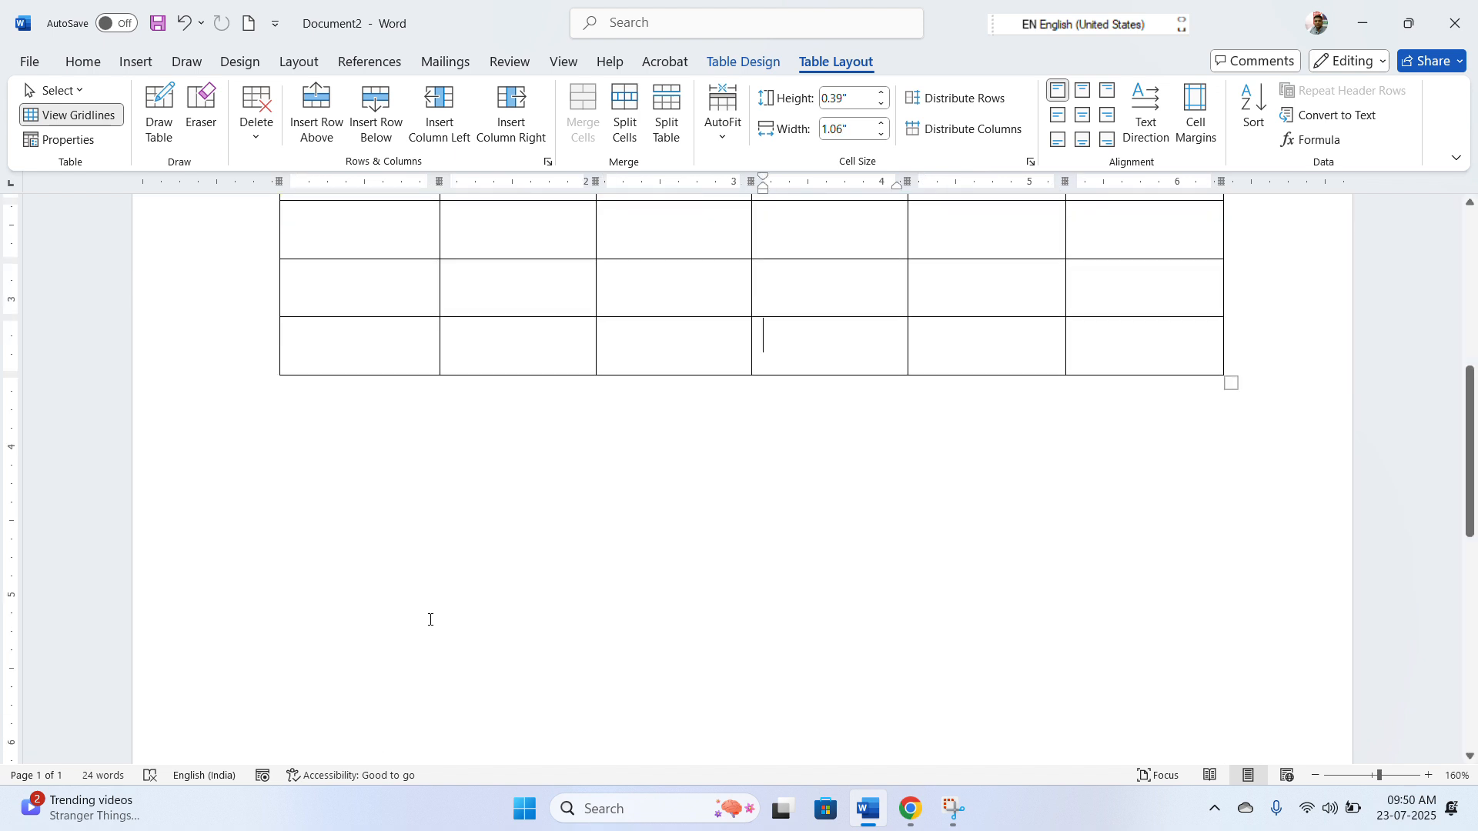
{"action": "key", "text": "Tab"}
{"action": "key", "text": "Tab"}
{"action": "key", "text": "Tab"}
{"action": "key", "text": "Tab"}
{"action": "key", "text": "Tab"}
{"action": "key", "text": "Tab"}
{"action": "key", "text": "Tab"}
{"action": "key", "text": "Tab"}
{"action": "key", "text": "Tab"}
{"action": "key", "text": "Tab"}
{"action": "key", "text": "Tab"}
{"action": "key", "text": "Tab"}
{"action": "key", "text": "Tab"}
{"action": "key", "text": "Tab"}
{"action": "key", "text": "Tab"}
{"action": "key", "text": "Tab"}
{"action": "key", "text": "Tab"}
{"action": "key", "text": "Tab"}
{"action": "key", "text": "Tab"}
{"action": "key", "text": "Tab"}
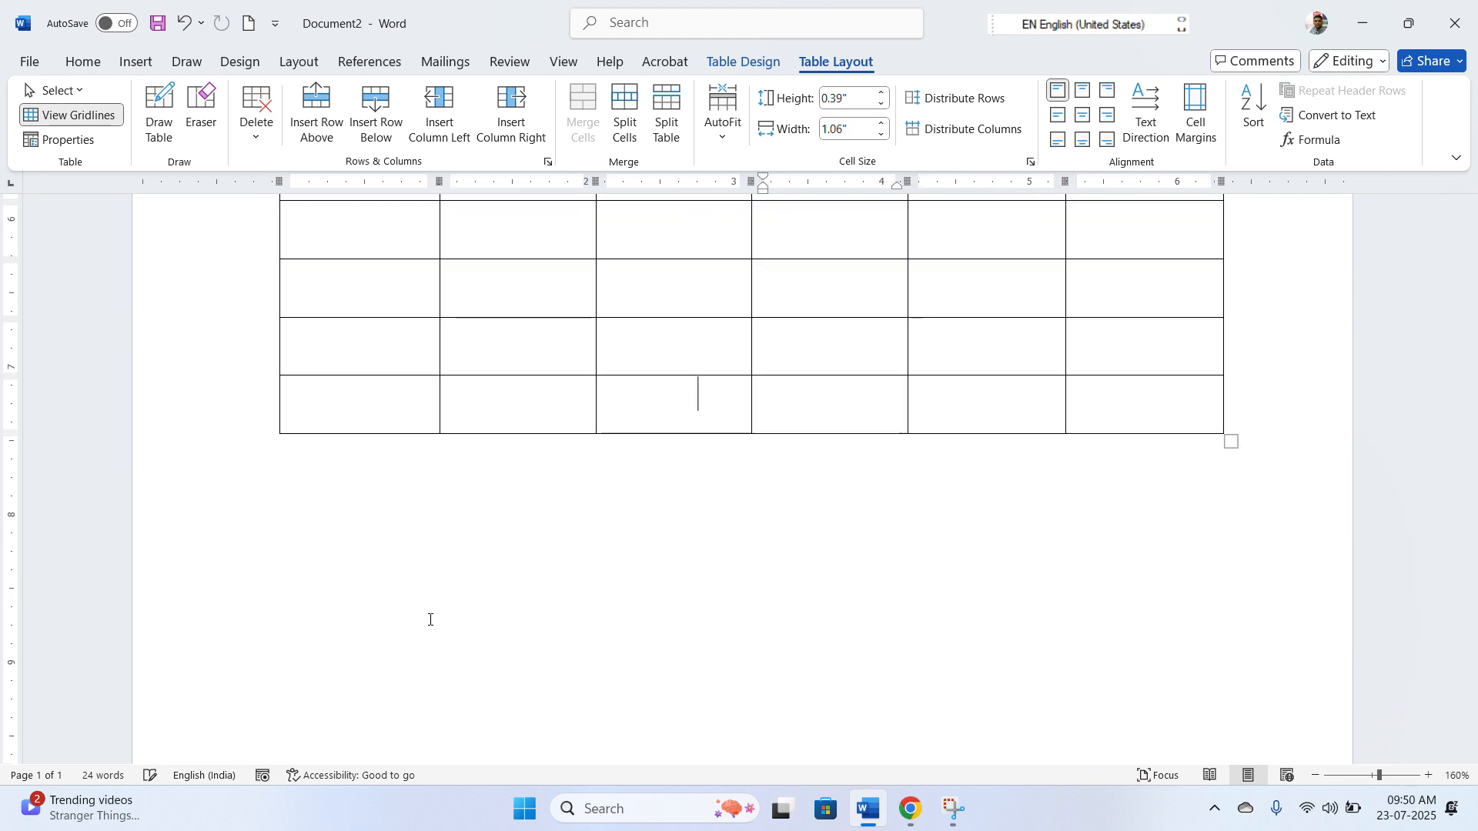
{"action": "key", "text": "Tab"}
{"action": "key", "text": "Tab"}
{"action": "key", "text": "Tab"}
{"action": "key", "text": "Tab"}
{"action": "key", "text": "Tab"}
{"action": "key", "text": "Tab"}
{"action": "key", "text": "Tab"}
{"action": "key", "text": "Tab"}
{"action": "key", "text": "Tab"}
{"action": "key", "text": "Tab"}
{"action": "key", "text": "Tab"}
{"action": "key", "text": "Tab"}
{"action": "key", "text": "Tab"}
{"action": "key", "text": "Tab"}
{"action": "key", "text": "Tab"}
{"action": "key", "text": "Tab"}
{"action": "key", "text": "Tab"}
{"action": "key", "text": "Tab"}
{"action": "key", "text": "Tab"}
{"action": "key", "text": "Tab"}
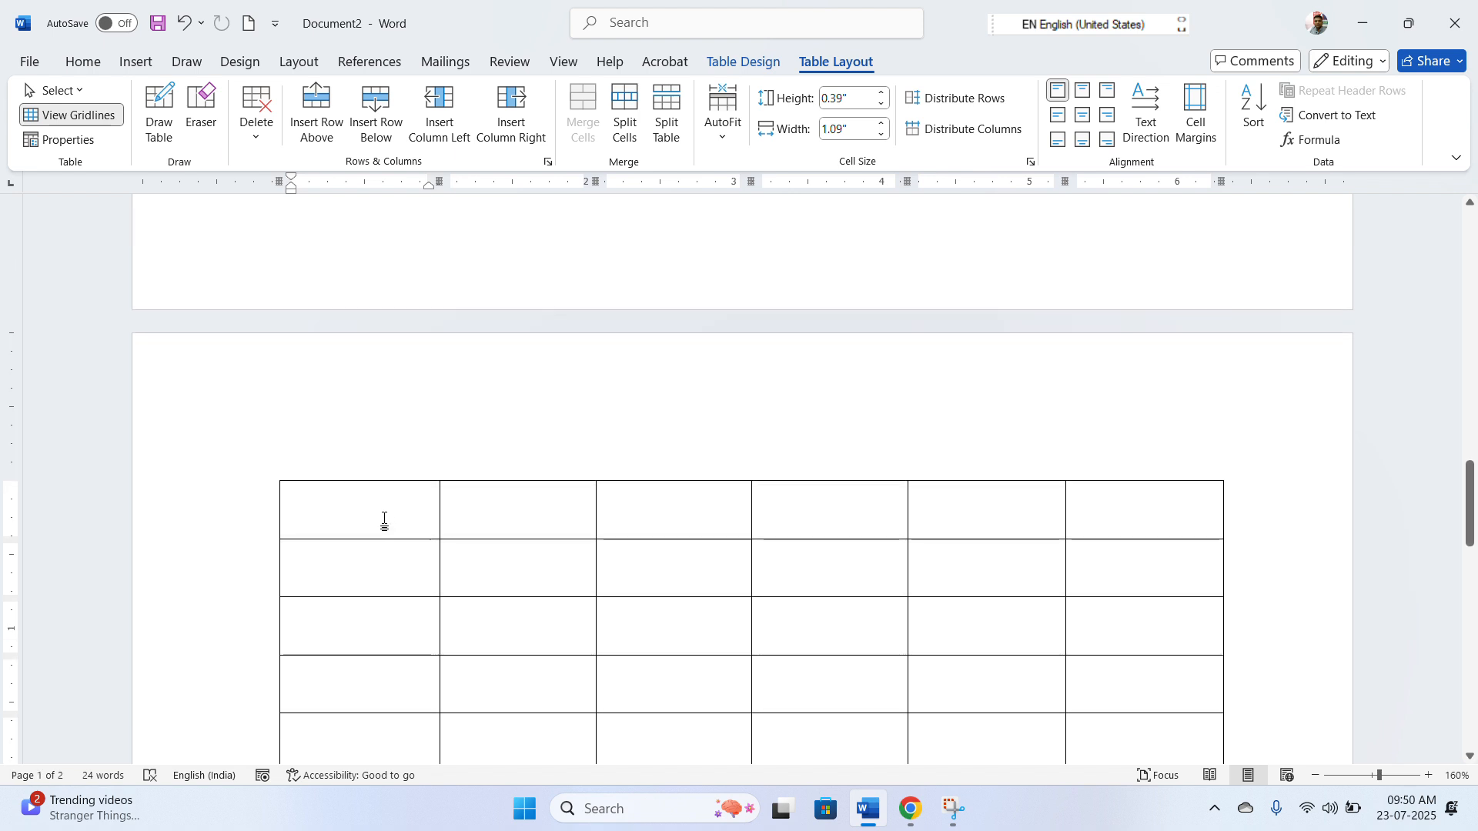
- Set the table's first row, from Name to Total, as a repeating header row and check it on the second page
{"action": "left_click", "coordinate": [375, 516]}
{"action": "scroll", "coordinate": [522, 551], "scroll_direction": "down", "scroll_amount": 10}
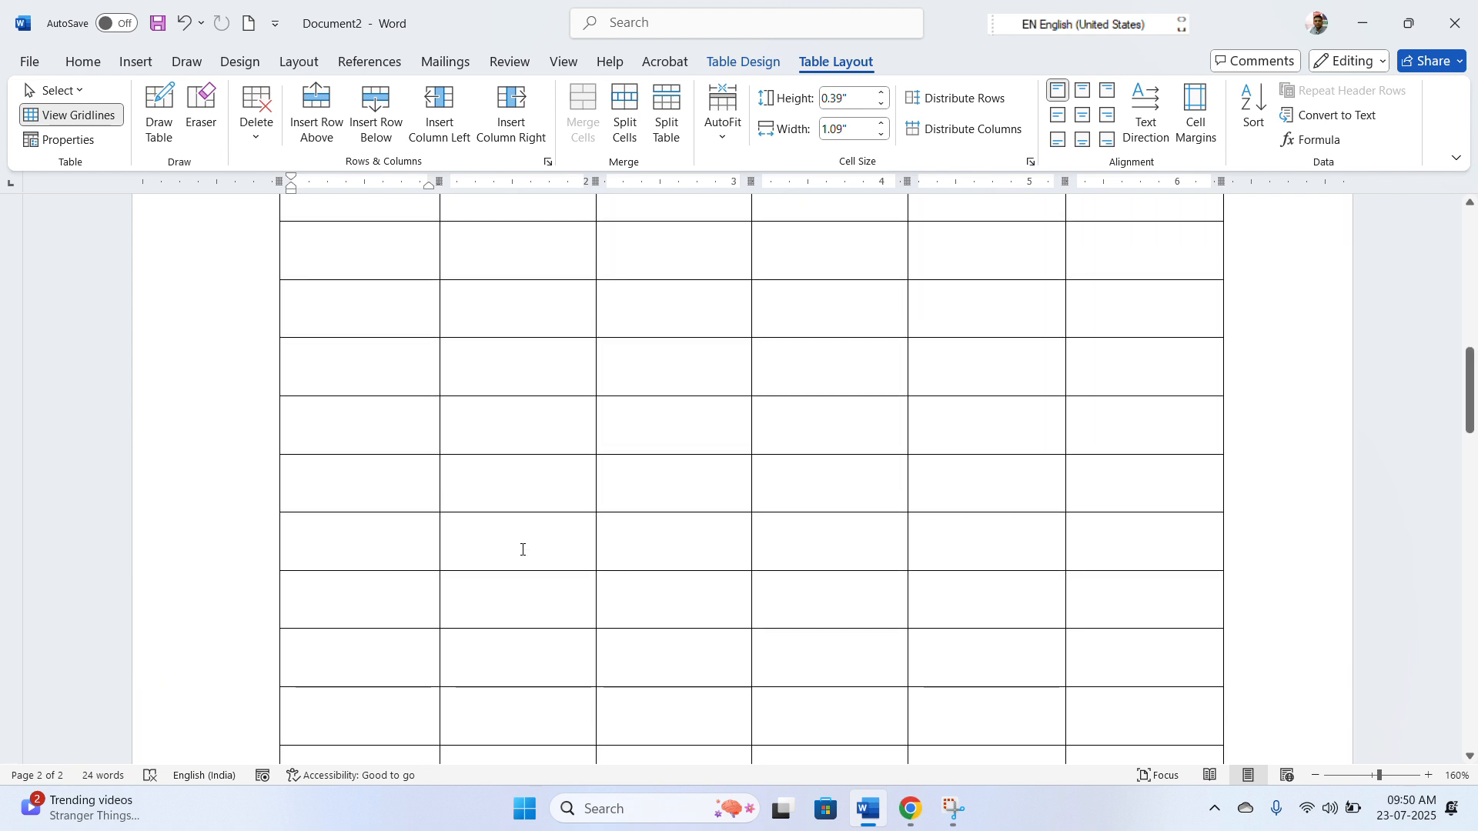
{"action": "scroll", "coordinate": [521, 551], "scroll_direction": "up", "scroll_amount": 8}
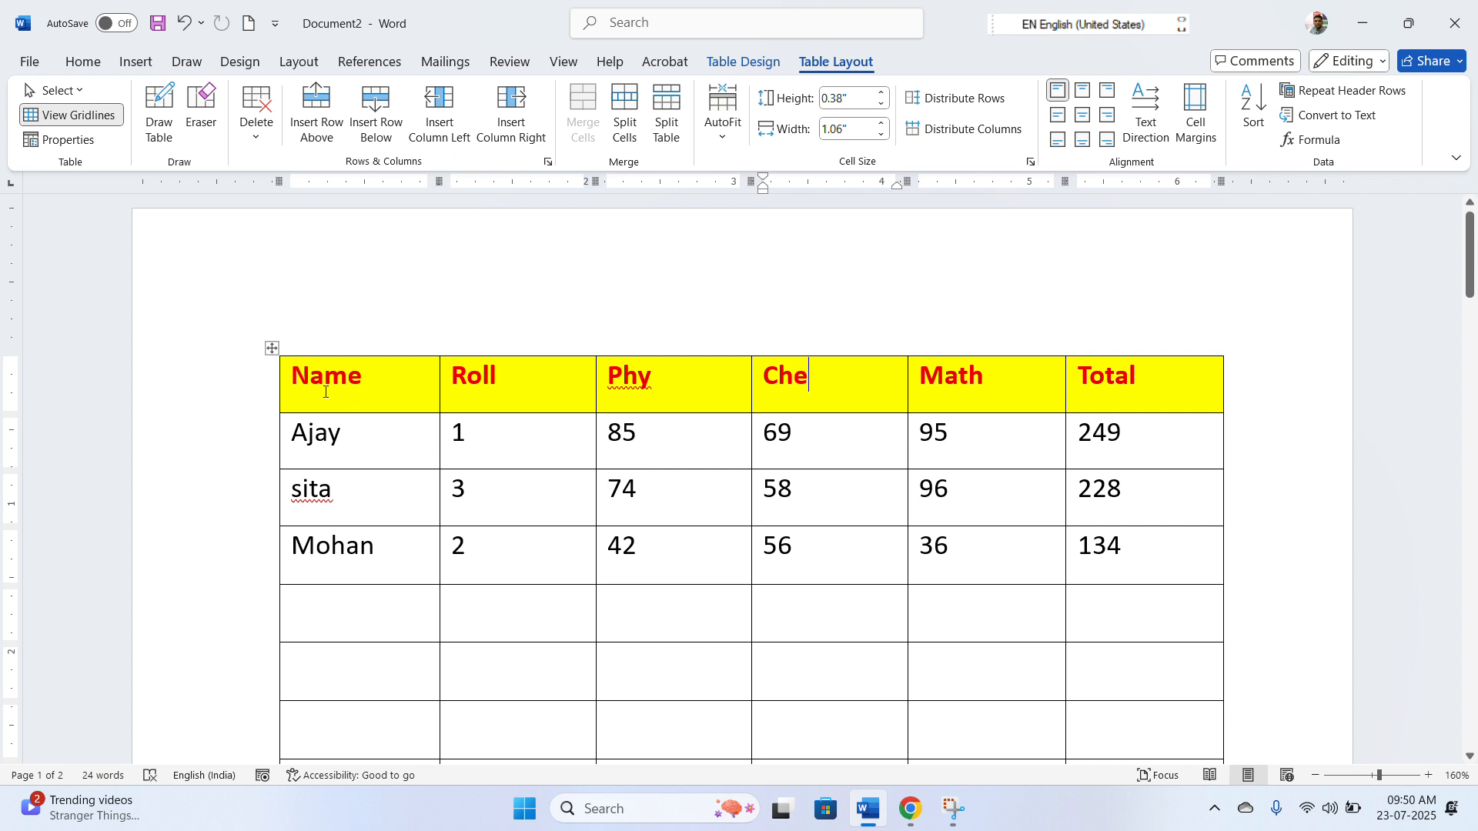
{"action": "left_click_drag", "start_coordinate": [298, 377], "coordinate": [1127, 451]}
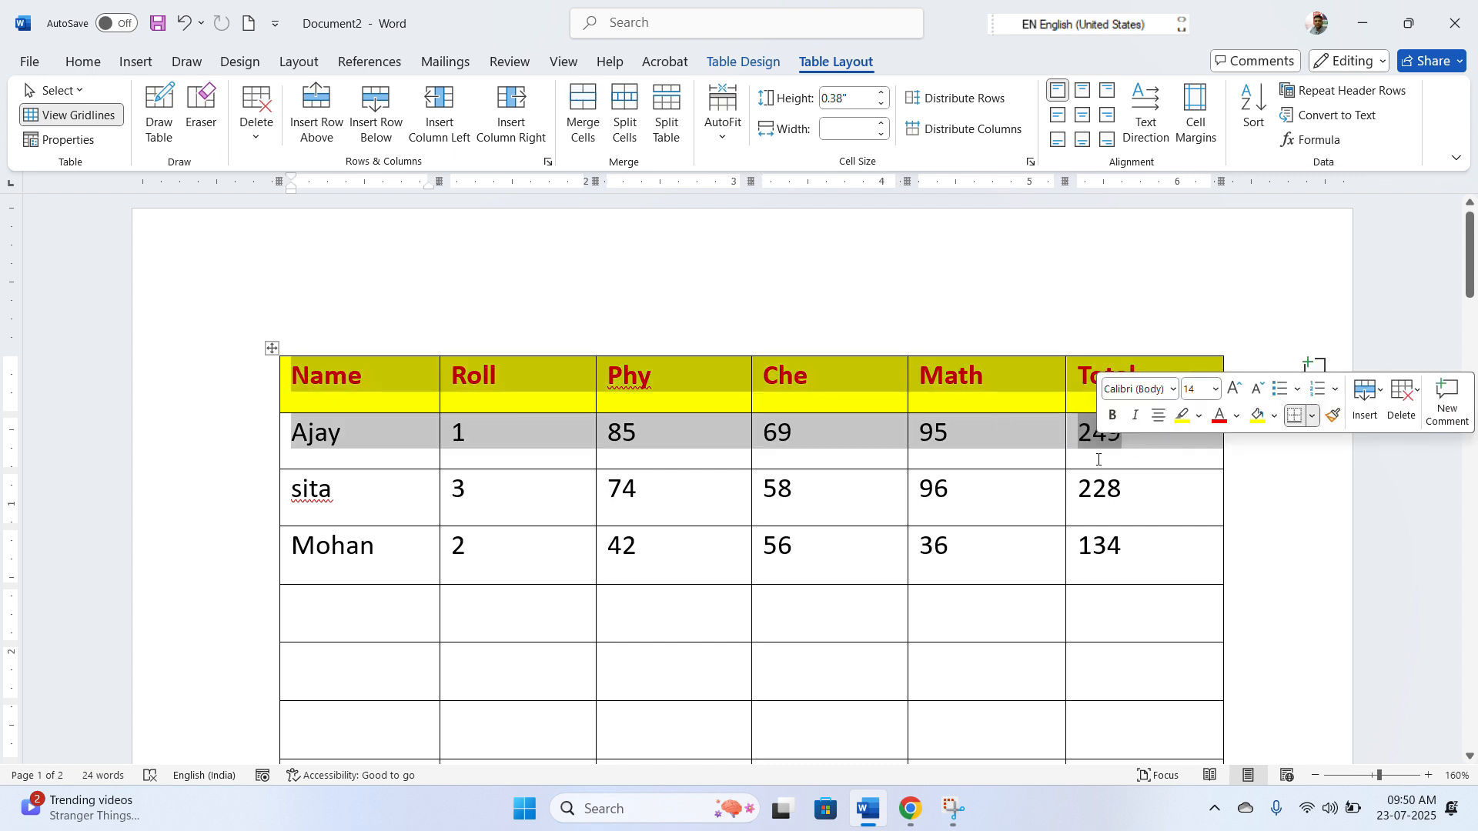
{"action": "left_click", "coordinate": [995, 377]}
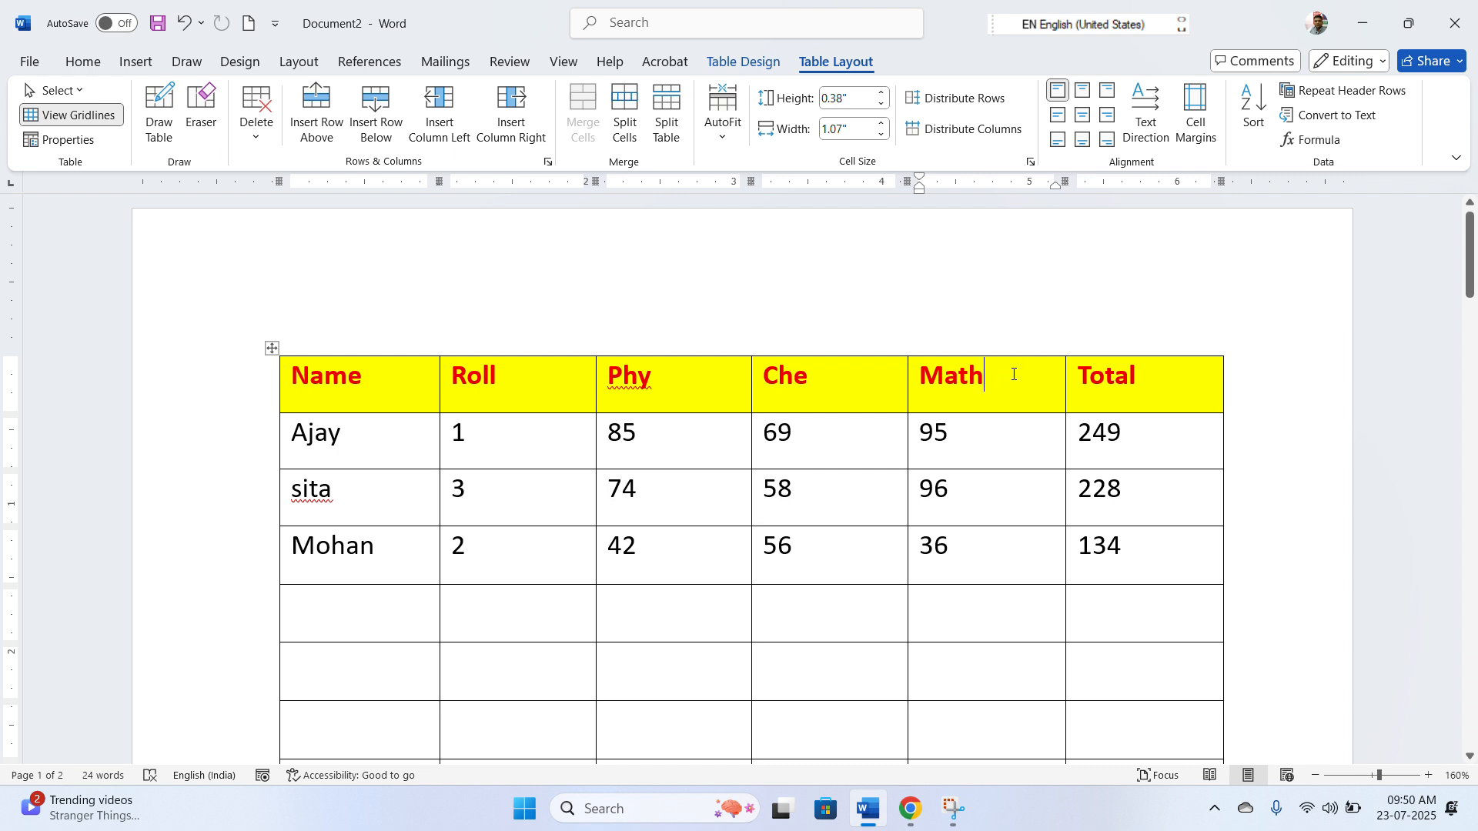
{"action": "left_click", "coordinate": [1320, 98]}
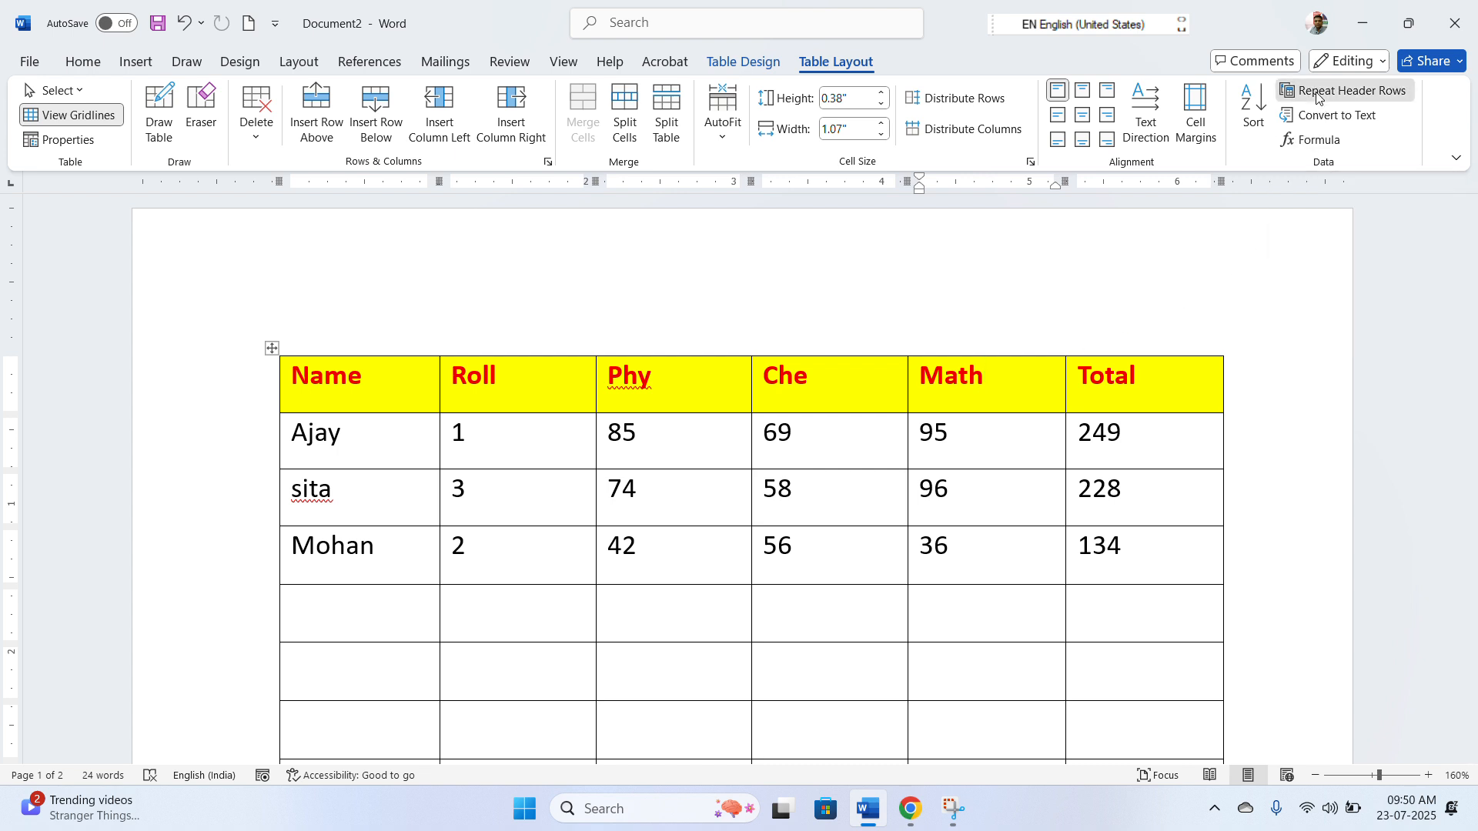
{"action": "scroll", "coordinate": [1090, 418], "scroll_direction": "down", "scroll_amount": 3}
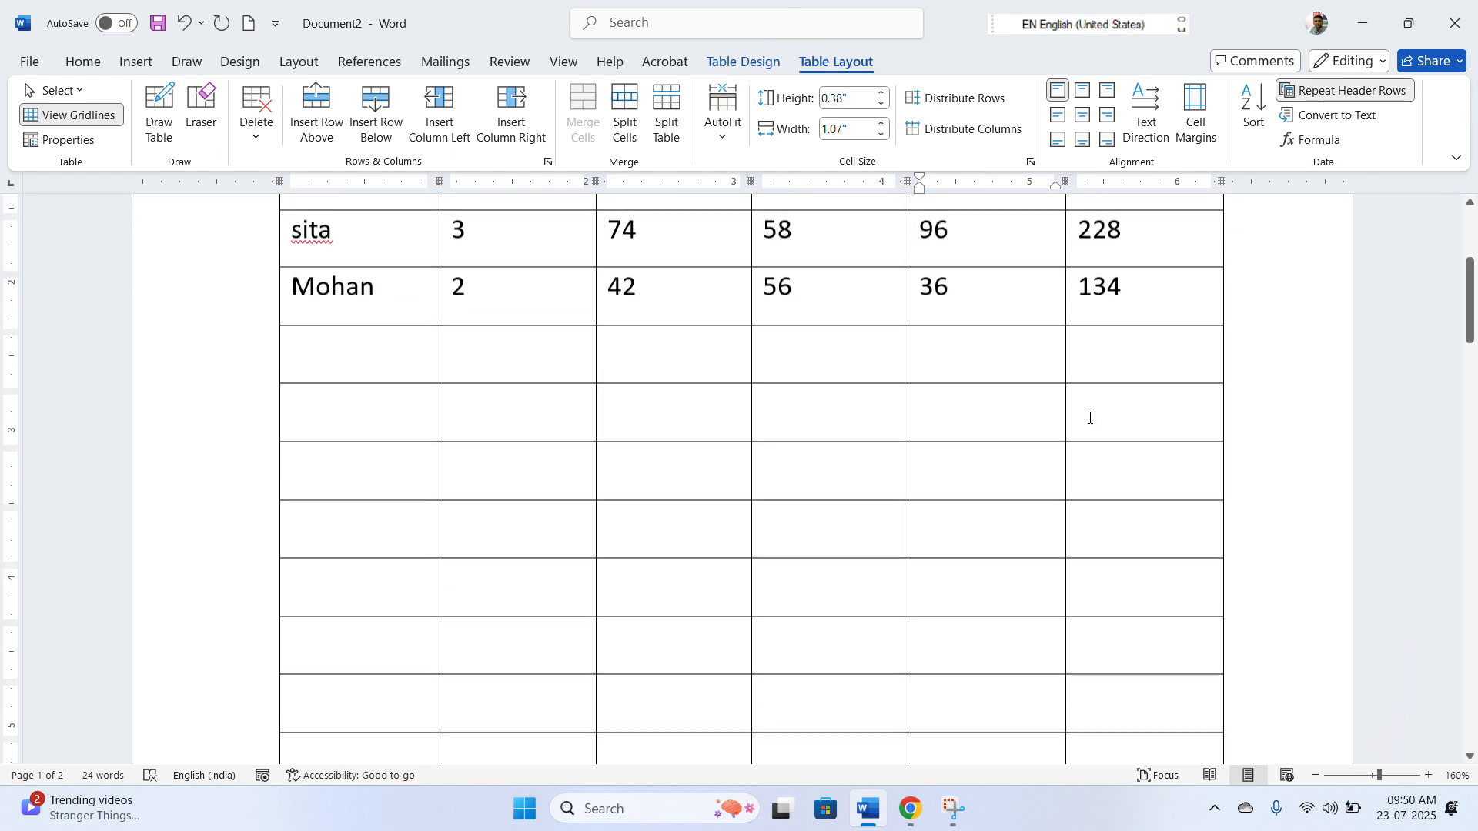
{"action": "scroll", "coordinate": [1090, 418], "scroll_direction": "down", "scroll_amount": 10}
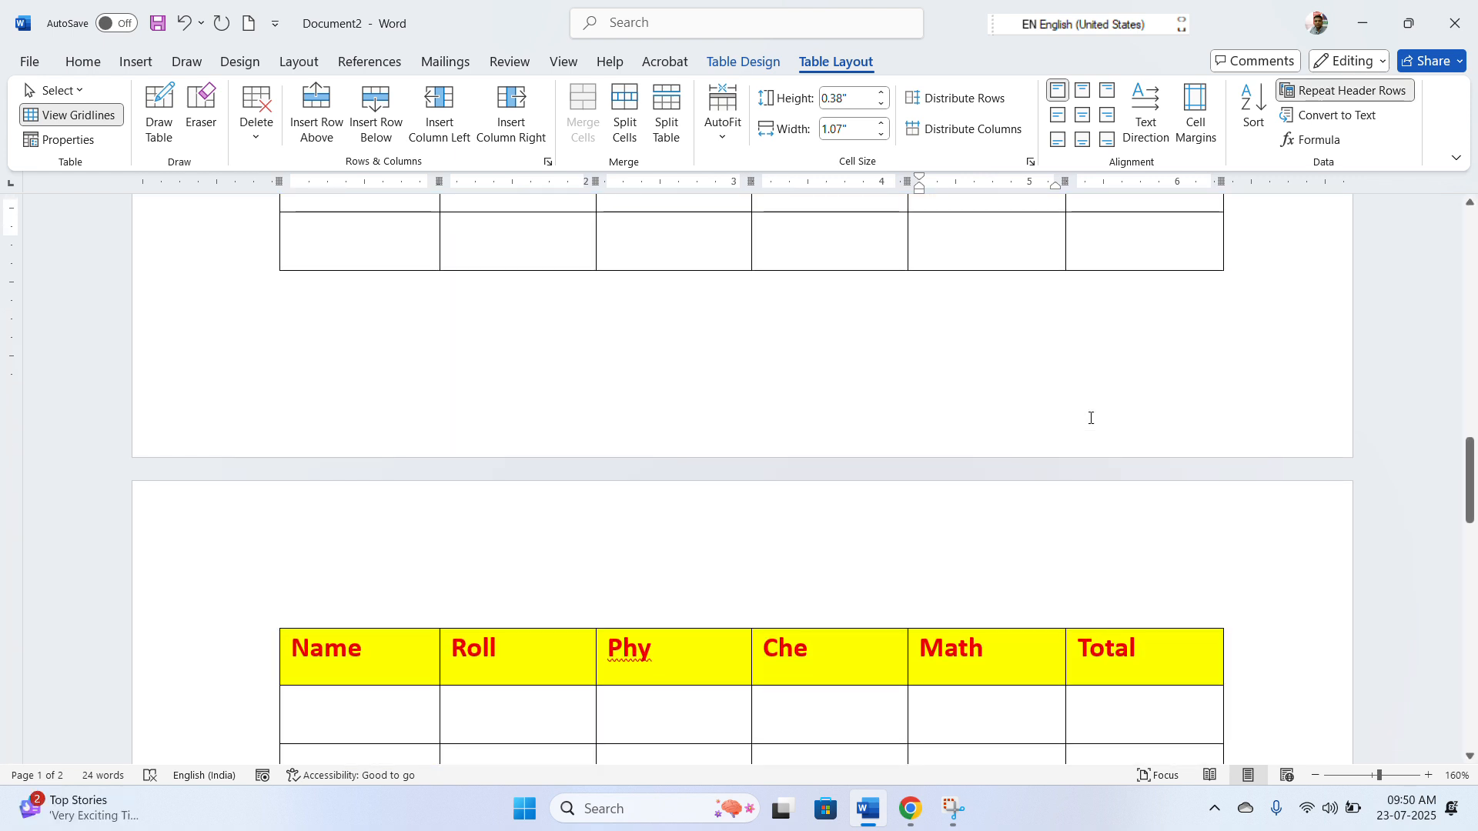
- Set the table's text wrapping to Around in its properties and check the header row on the second page
{"action": "scroll", "coordinate": [1090, 418], "scroll_direction": "down", "scroll_amount": 3}
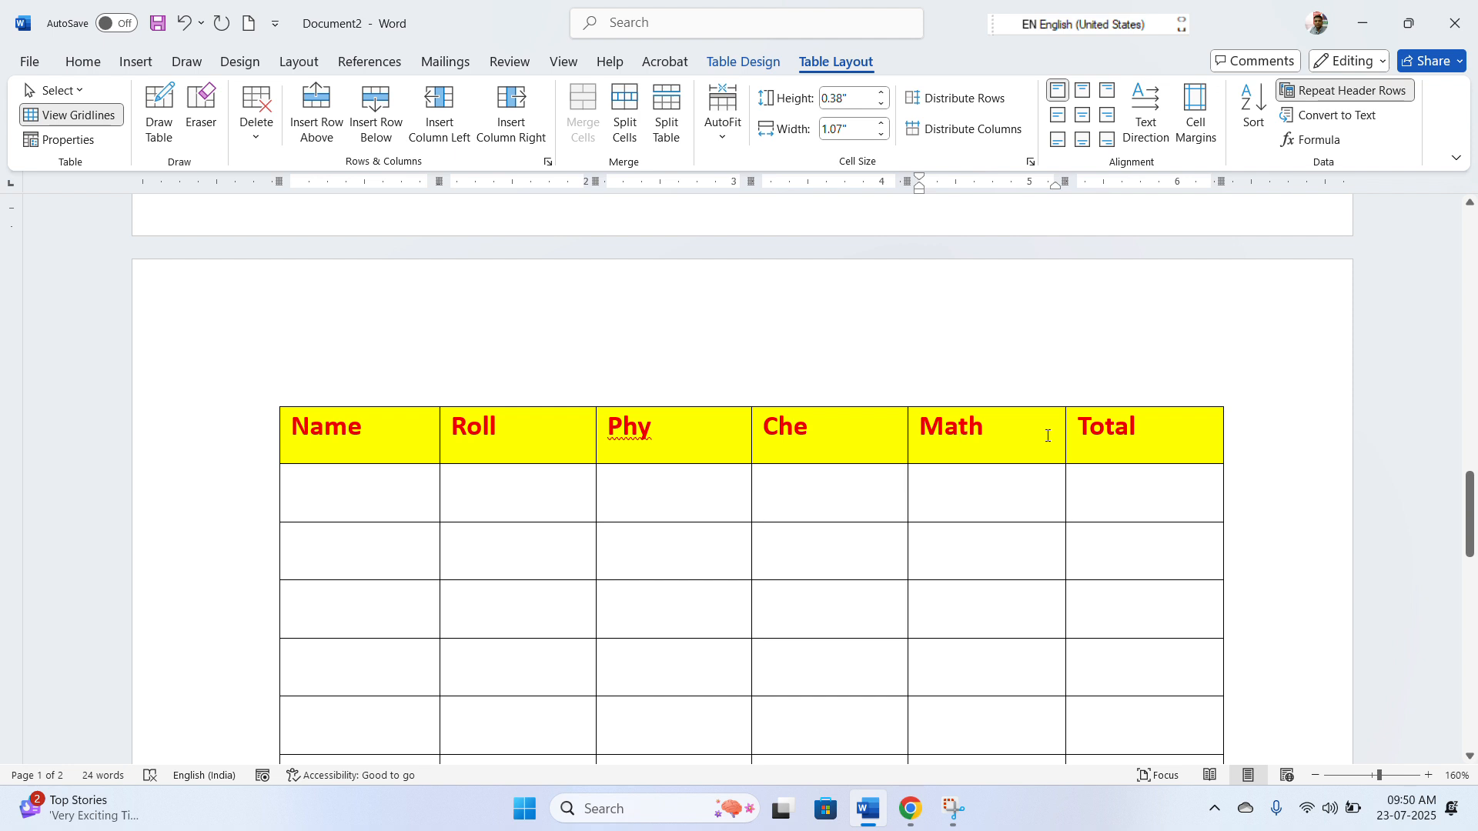
{"action": "scroll", "coordinate": [1061, 424], "scroll_direction": "up", "scroll_amount": 8}
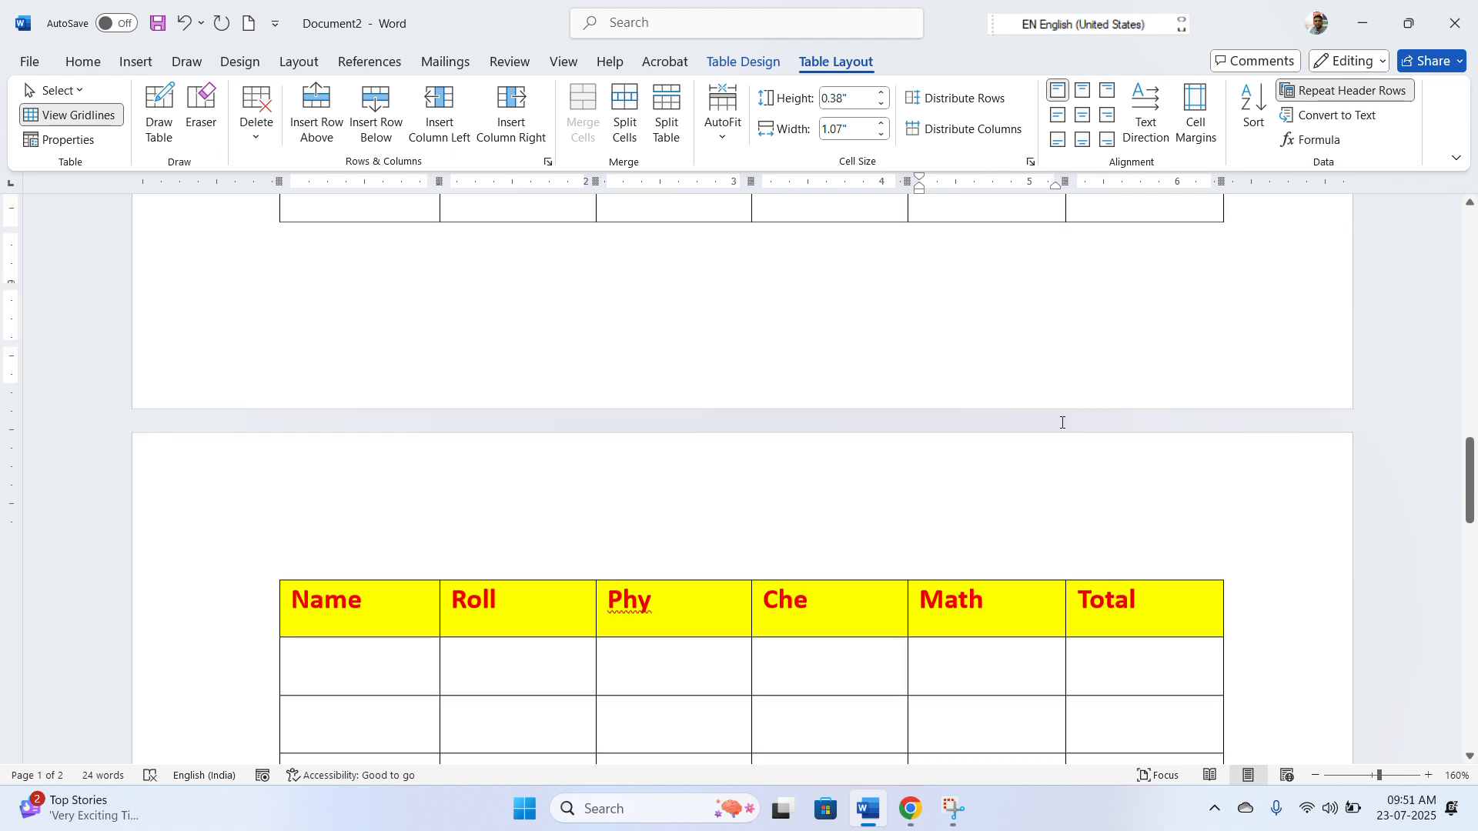
{"action": "scroll", "coordinate": [1062, 422], "scroll_direction": "up", "scroll_amount": 8}
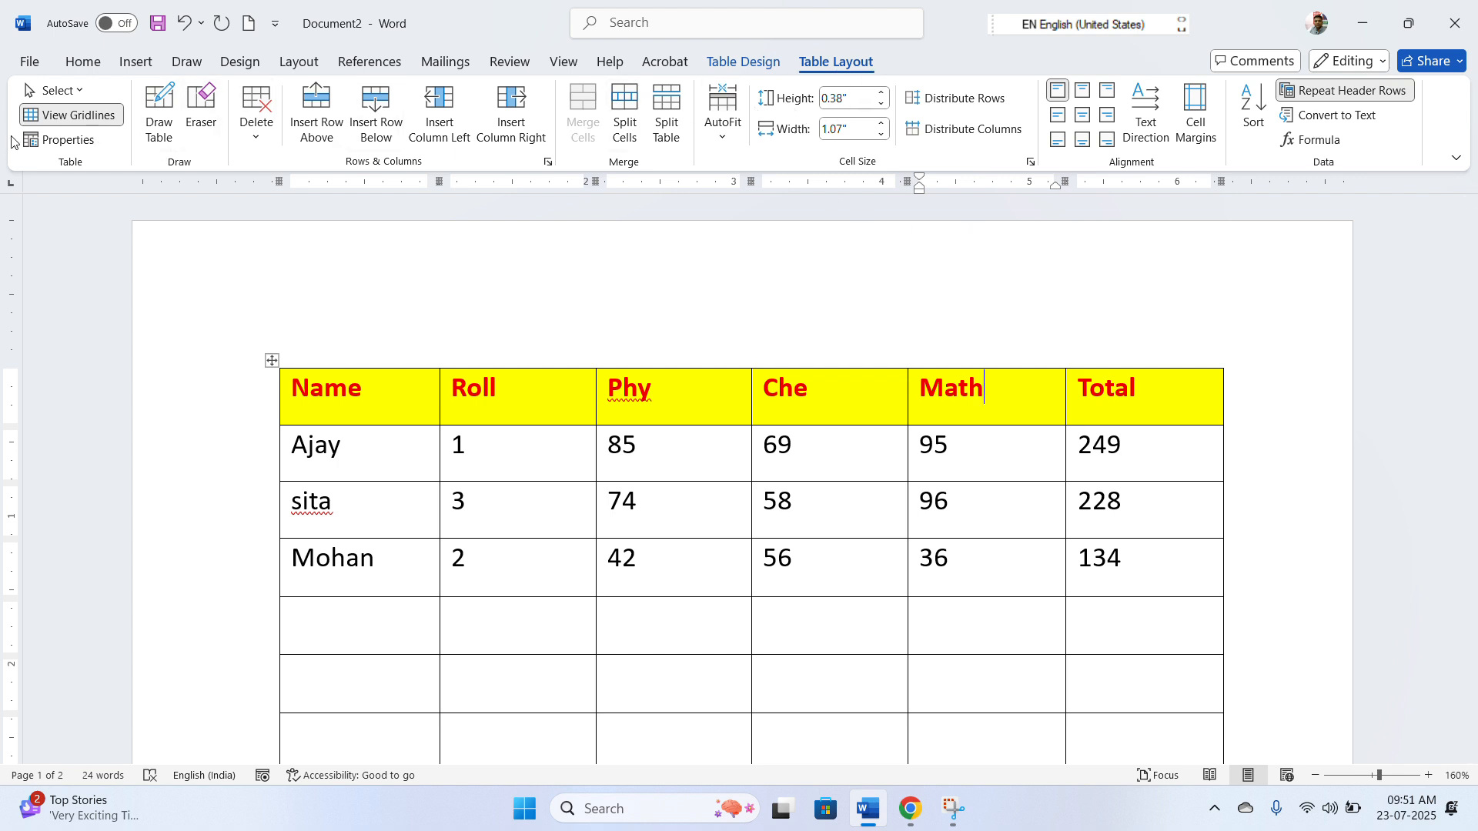
{"action": "left_click", "coordinate": [67, 141]}
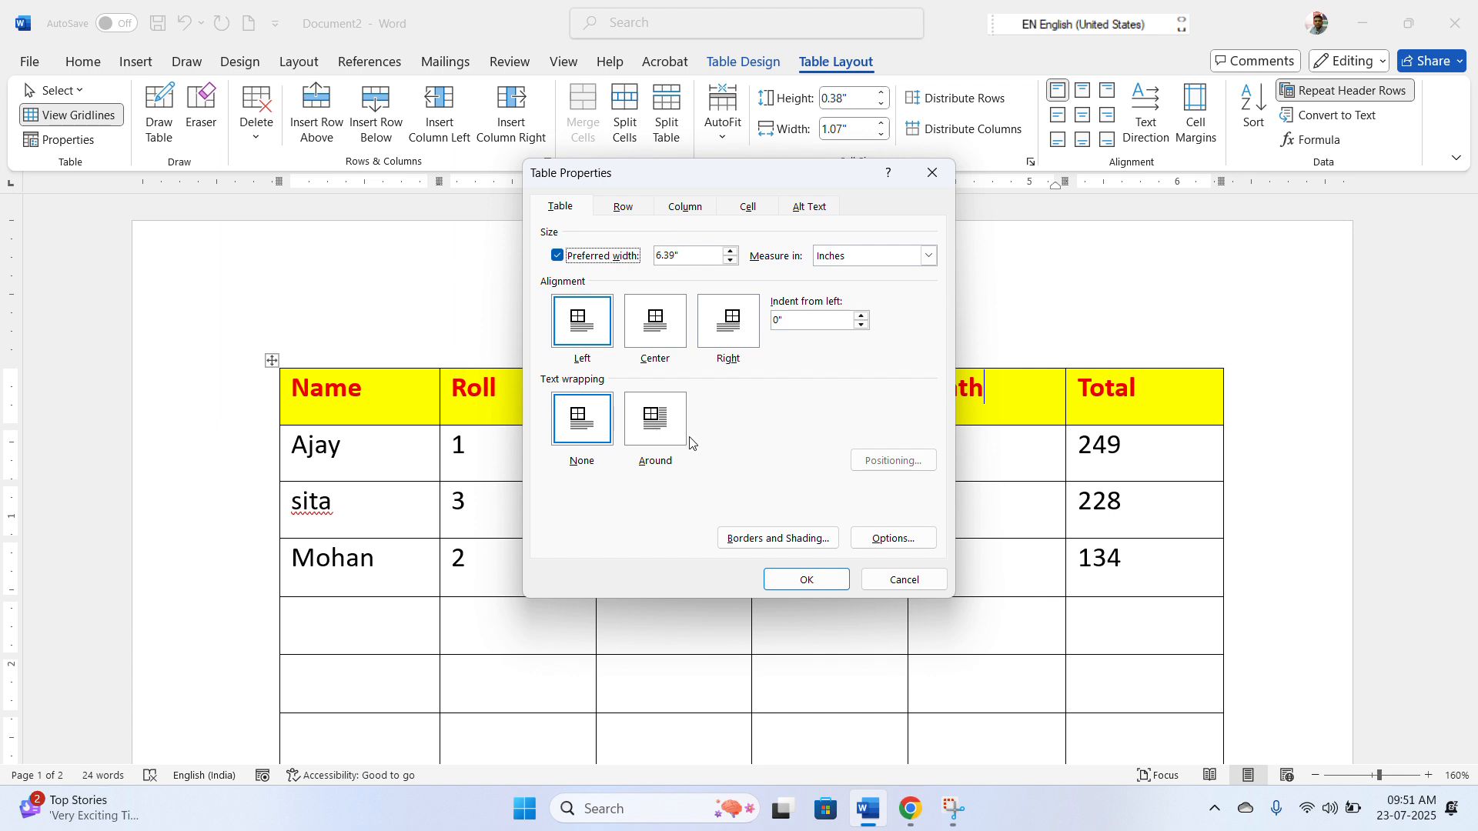
{"action": "left_click", "coordinate": [675, 436]}
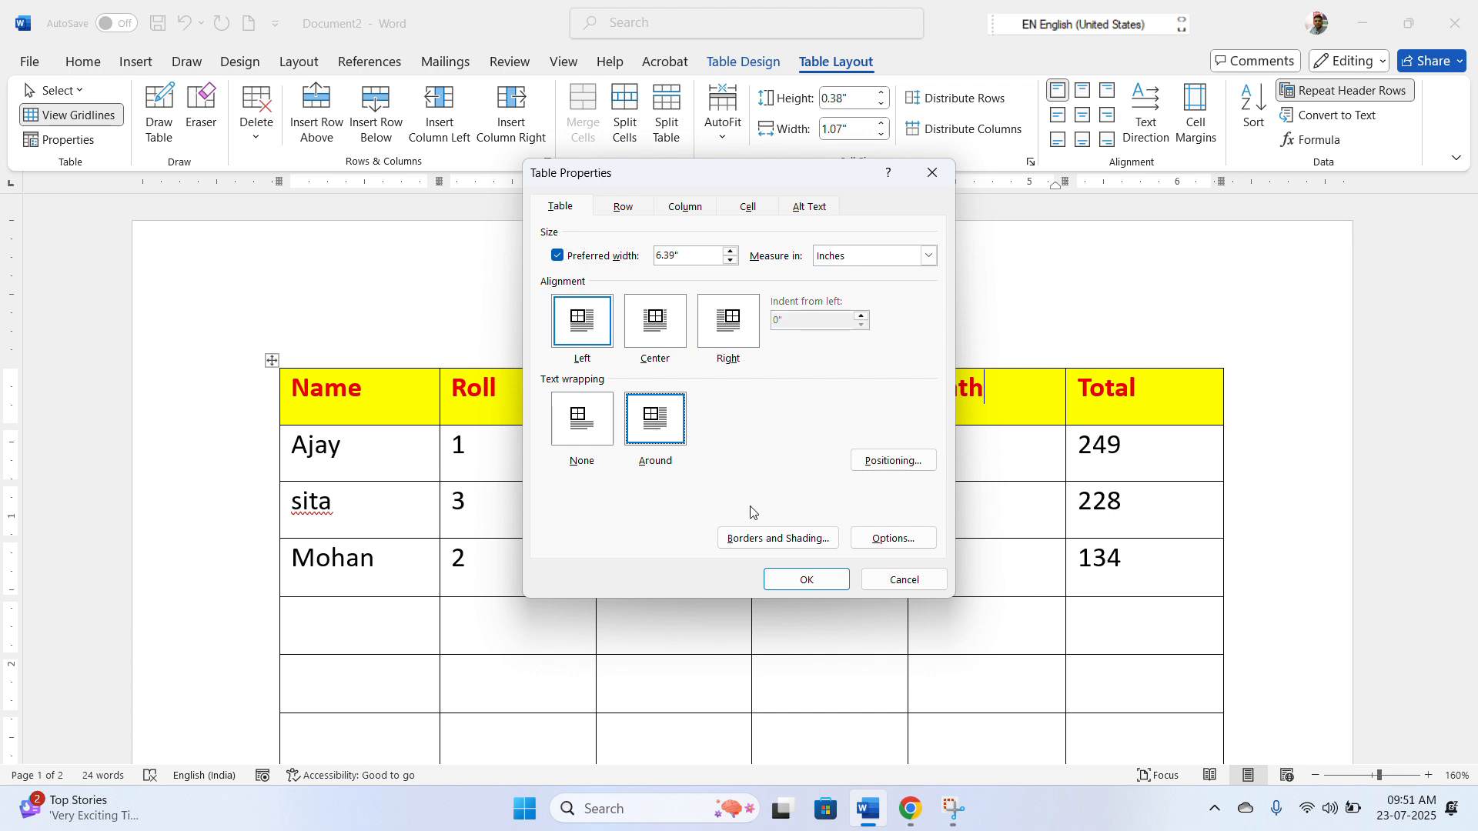
{"action": "left_click", "coordinate": [819, 581]}
{"action": "scroll", "coordinate": [930, 418], "scroll_direction": "down", "scroll_amount": 10}
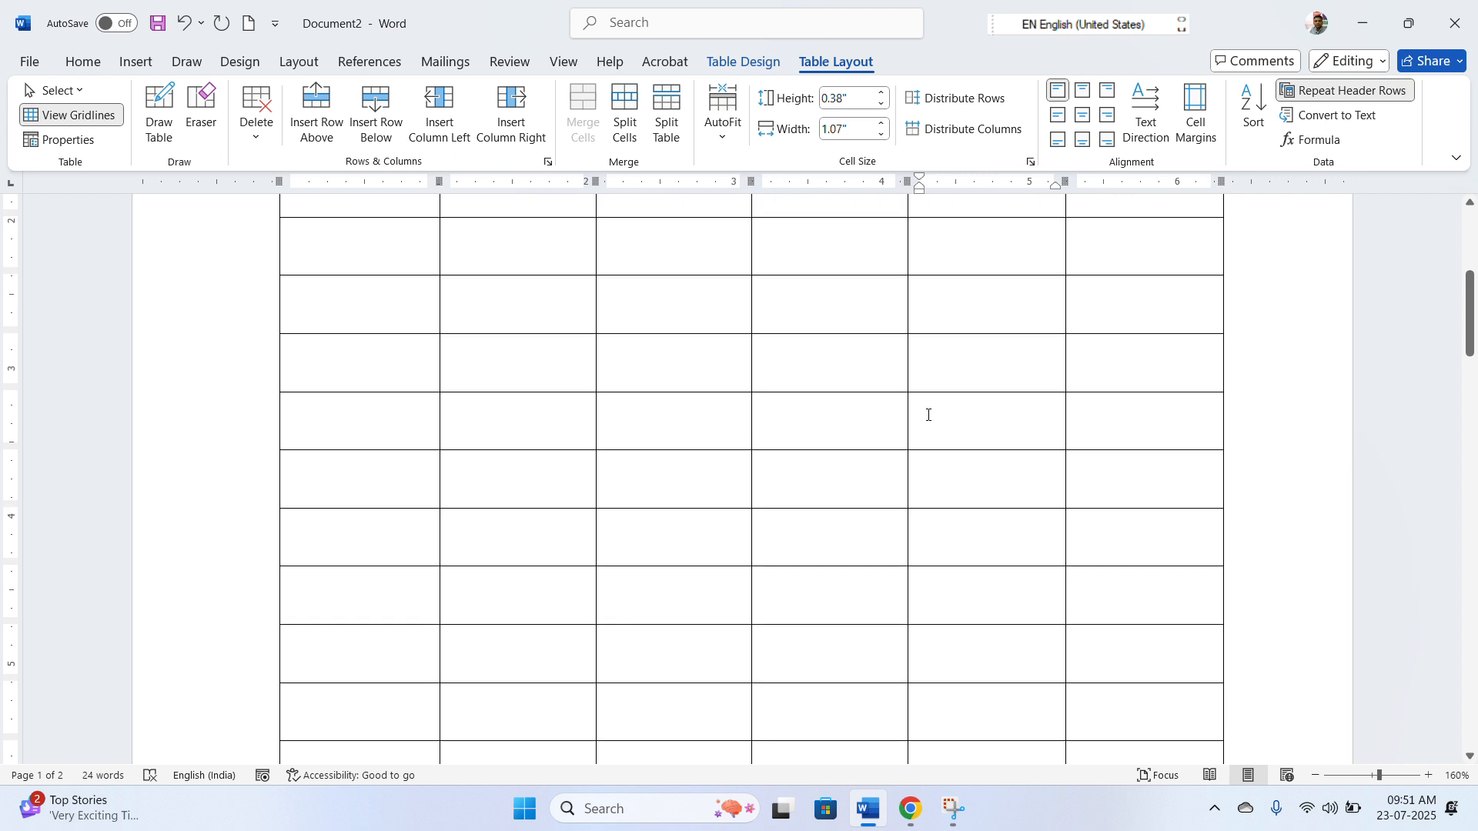
{"action": "scroll", "coordinate": [931, 419], "scroll_direction": "down", "scroll_amount": 10}
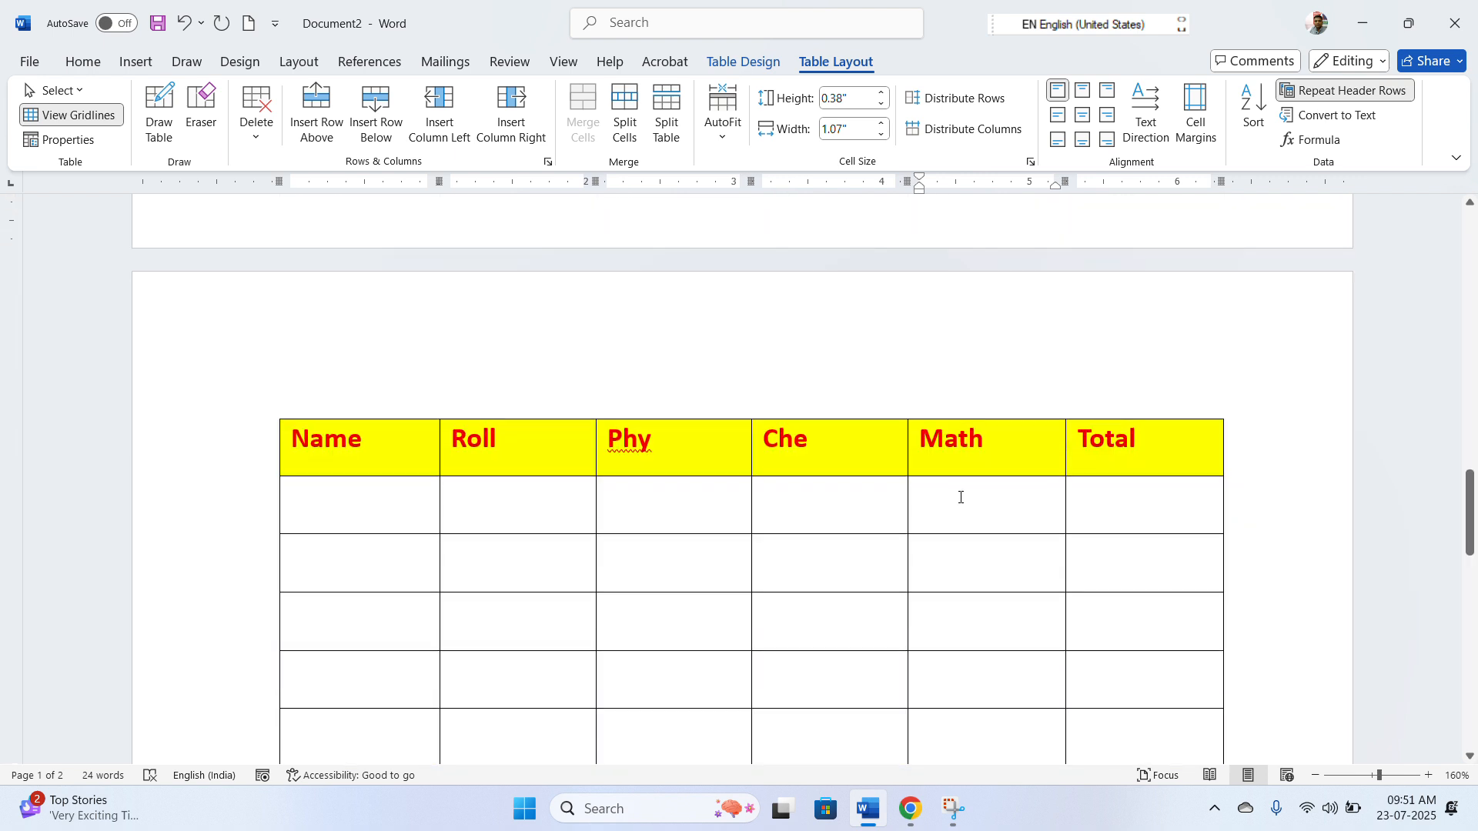
- Turn off header row repetition for the table and look through its rows down the page
{"action": "scroll", "coordinate": [989, 466], "scroll_direction": "up", "scroll_amount": 15}
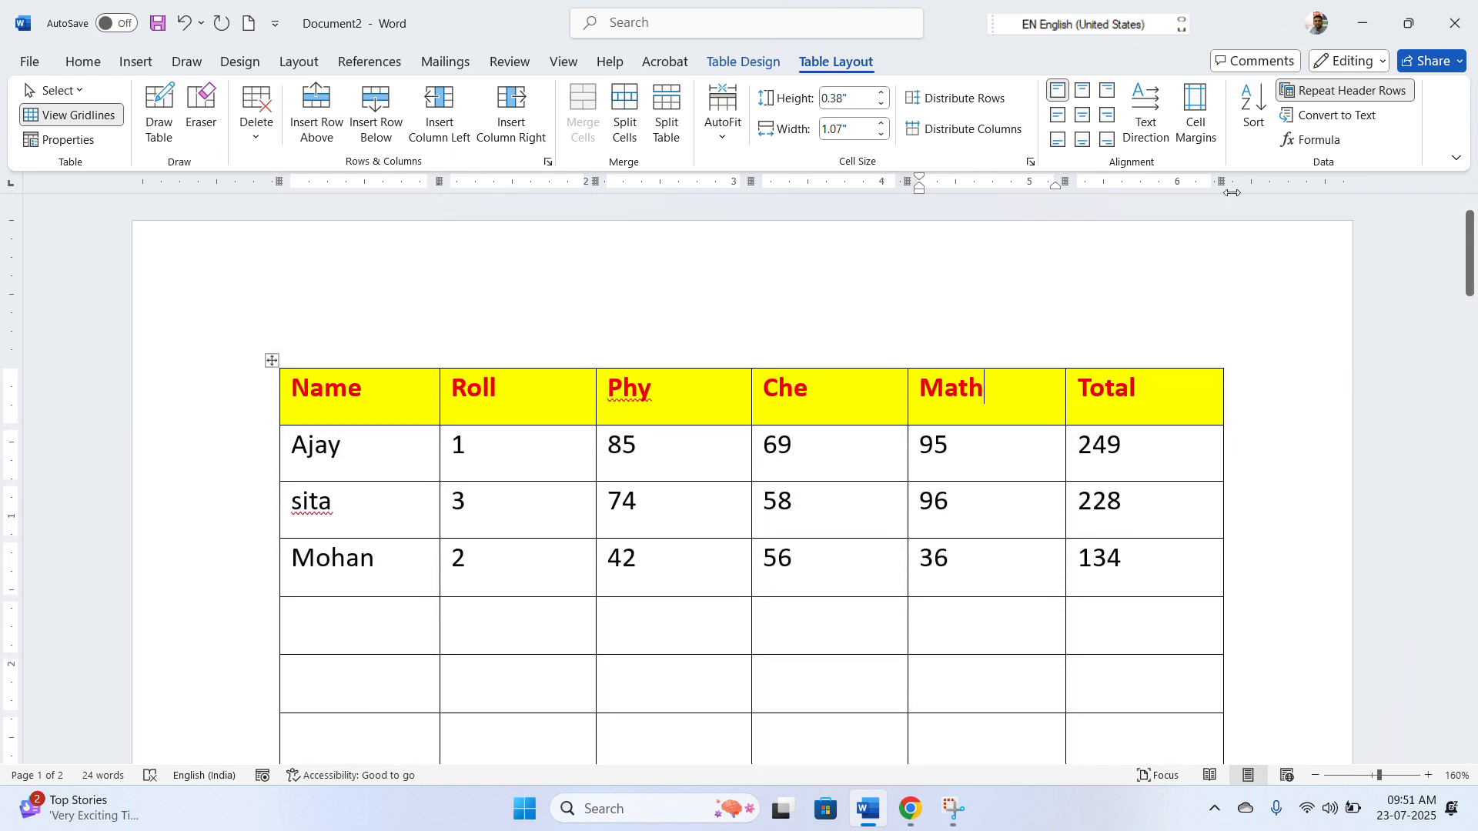
{"action": "left_click", "coordinate": [1313, 91]}
{"action": "scroll", "coordinate": [1242, 472], "scroll_direction": "down", "scroll_amount": 6}
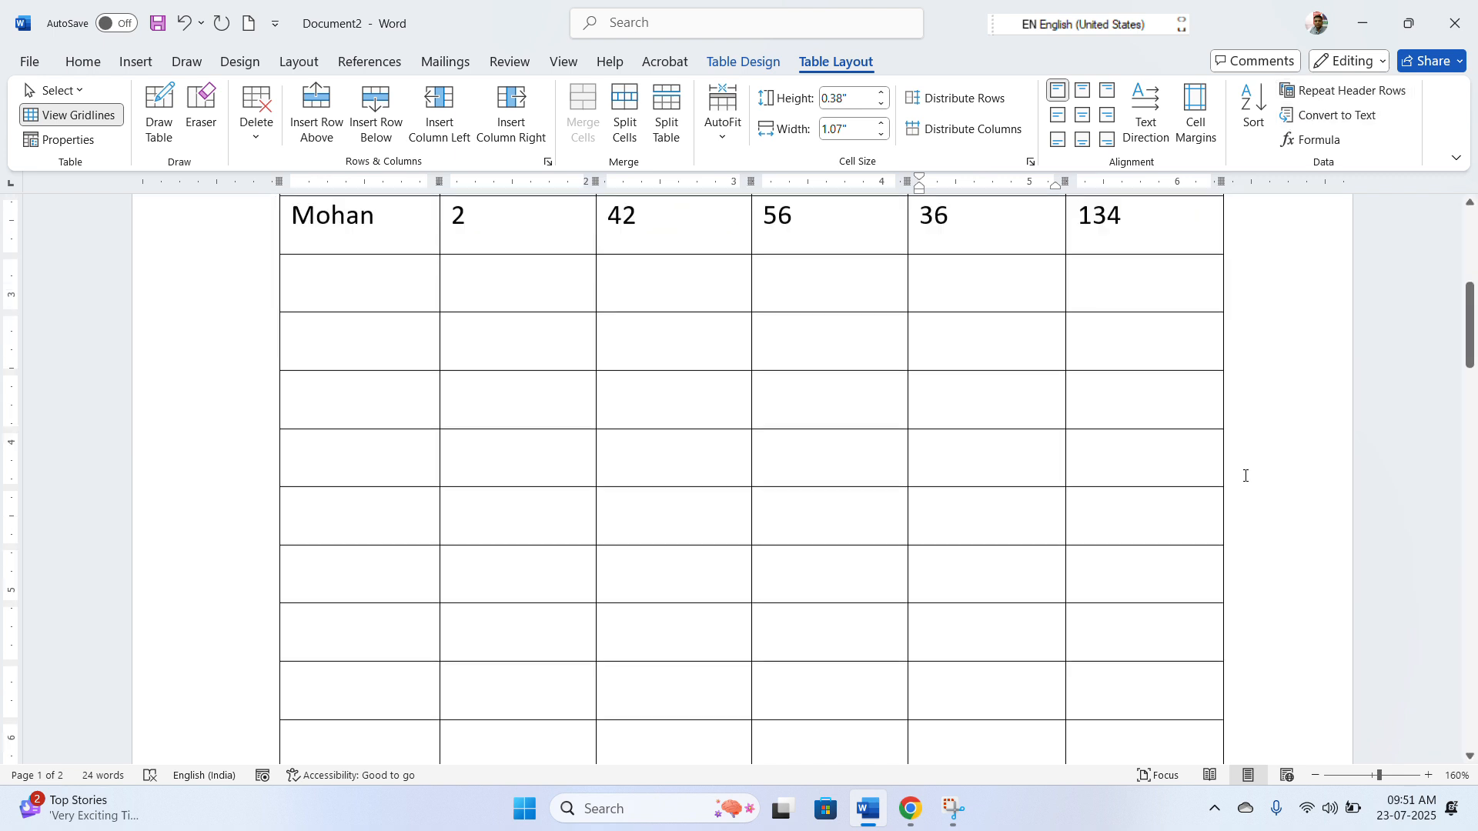
{"action": "scroll", "coordinate": [1241, 470], "scroll_direction": "down", "scroll_amount": 4}
- Turn header row repetition on again and check the start of the second page
{"action": "scroll", "coordinate": [1238, 458], "scroll_direction": "up", "scroll_amount": 9}
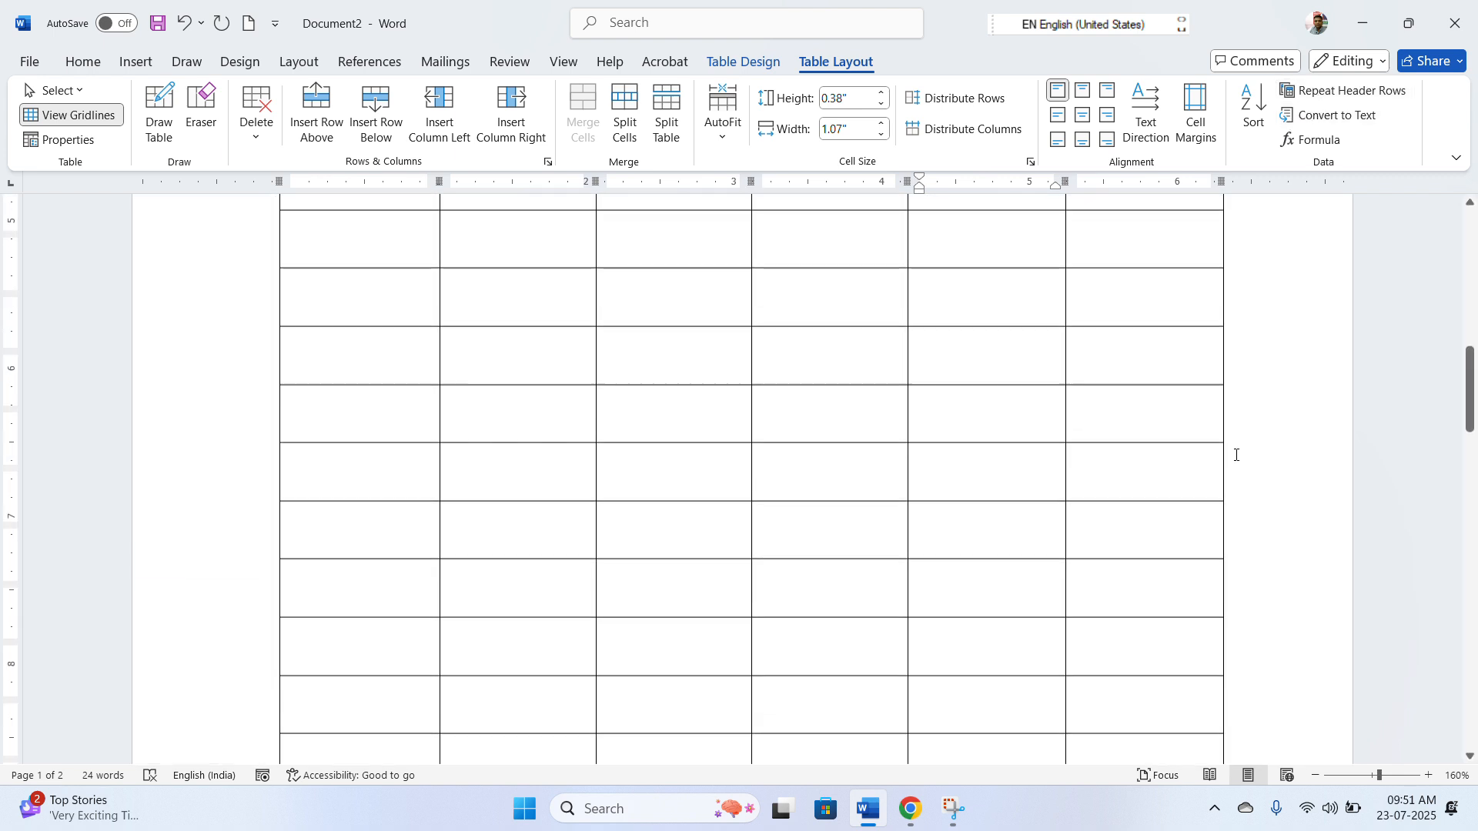
{"action": "scroll", "coordinate": [1049, 433], "scroll_direction": "up", "scroll_amount": 5}
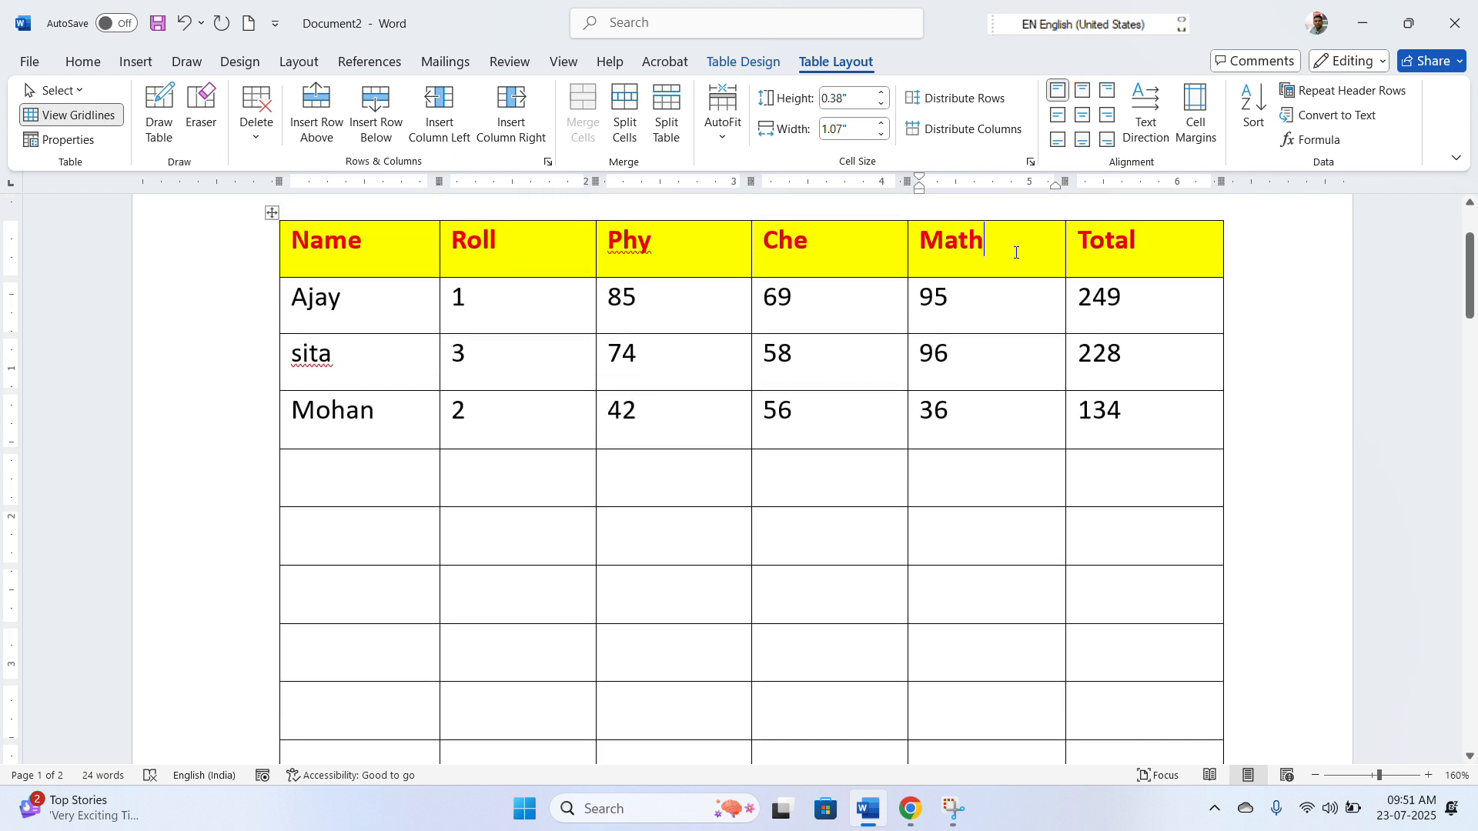
{"action": "left_click", "coordinate": [1301, 90]}
{"action": "scroll", "coordinate": [1036, 432], "scroll_direction": "down", "scroll_amount": 8}
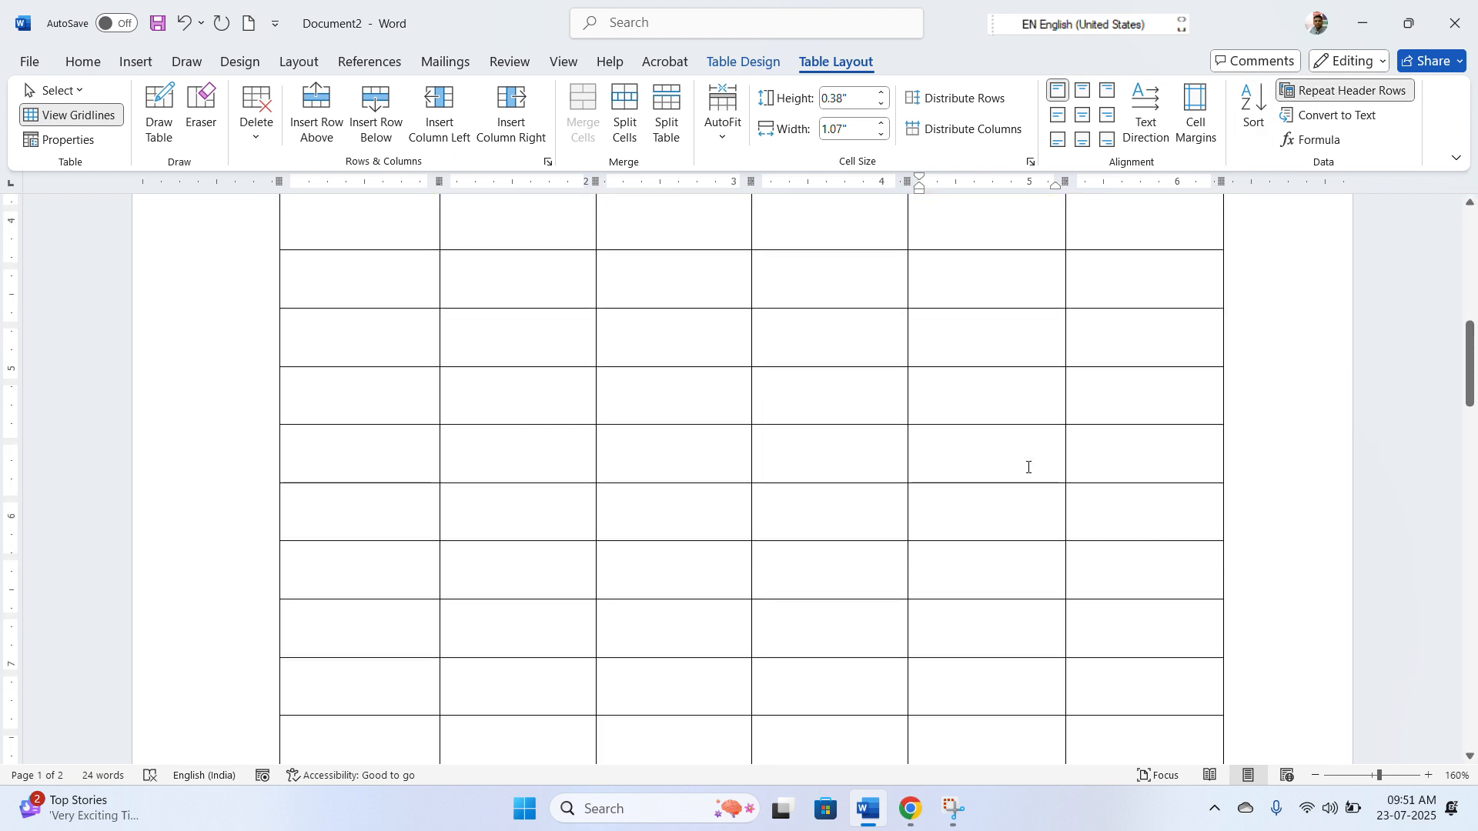
{"action": "scroll", "coordinate": [1027, 466], "scroll_direction": "down", "scroll_amount": 6}
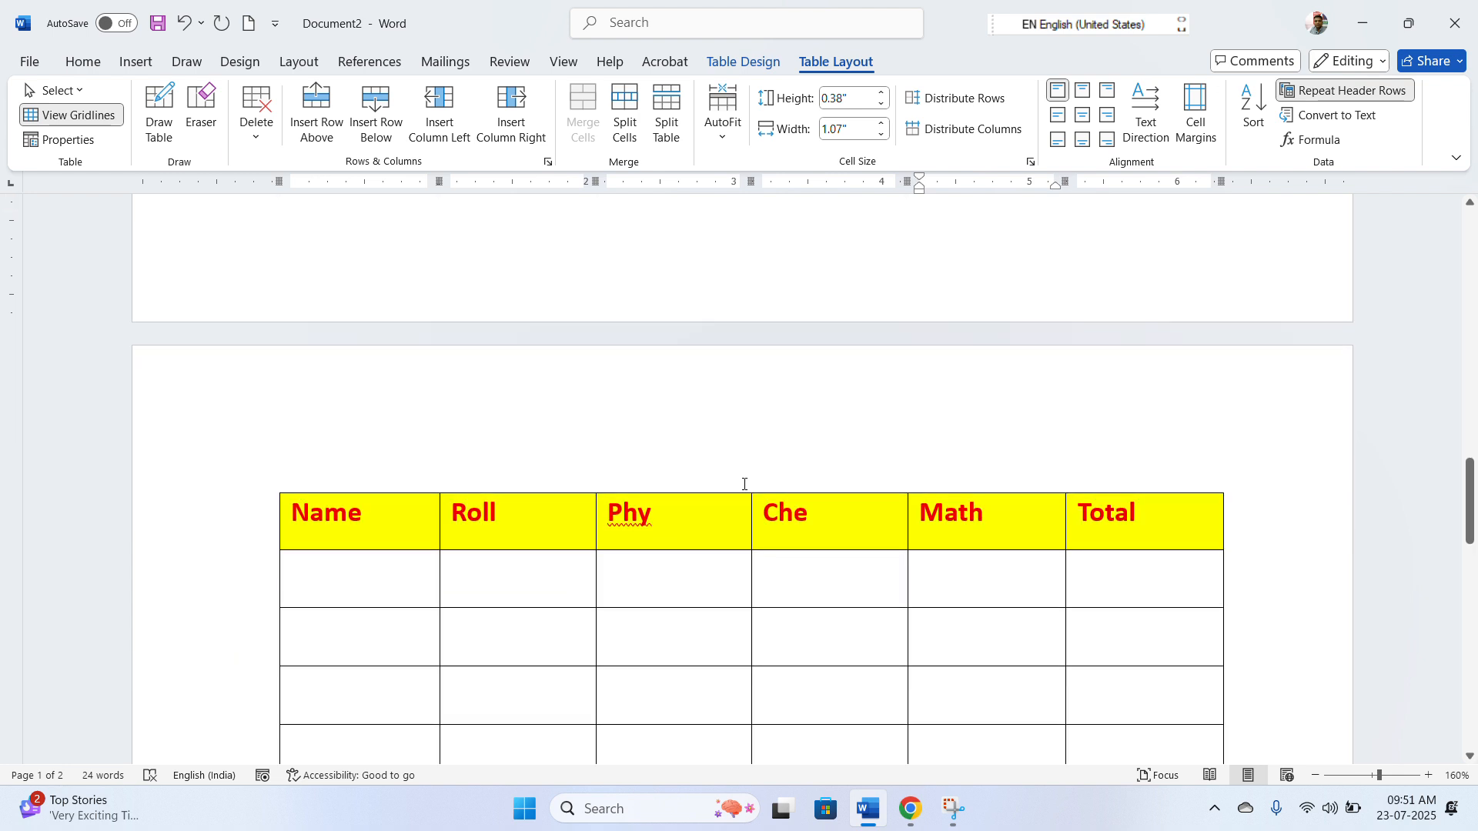
- Set the table's text wrapping to None in its properties
{"action": "left_click", "coordinate": [69, 140]}
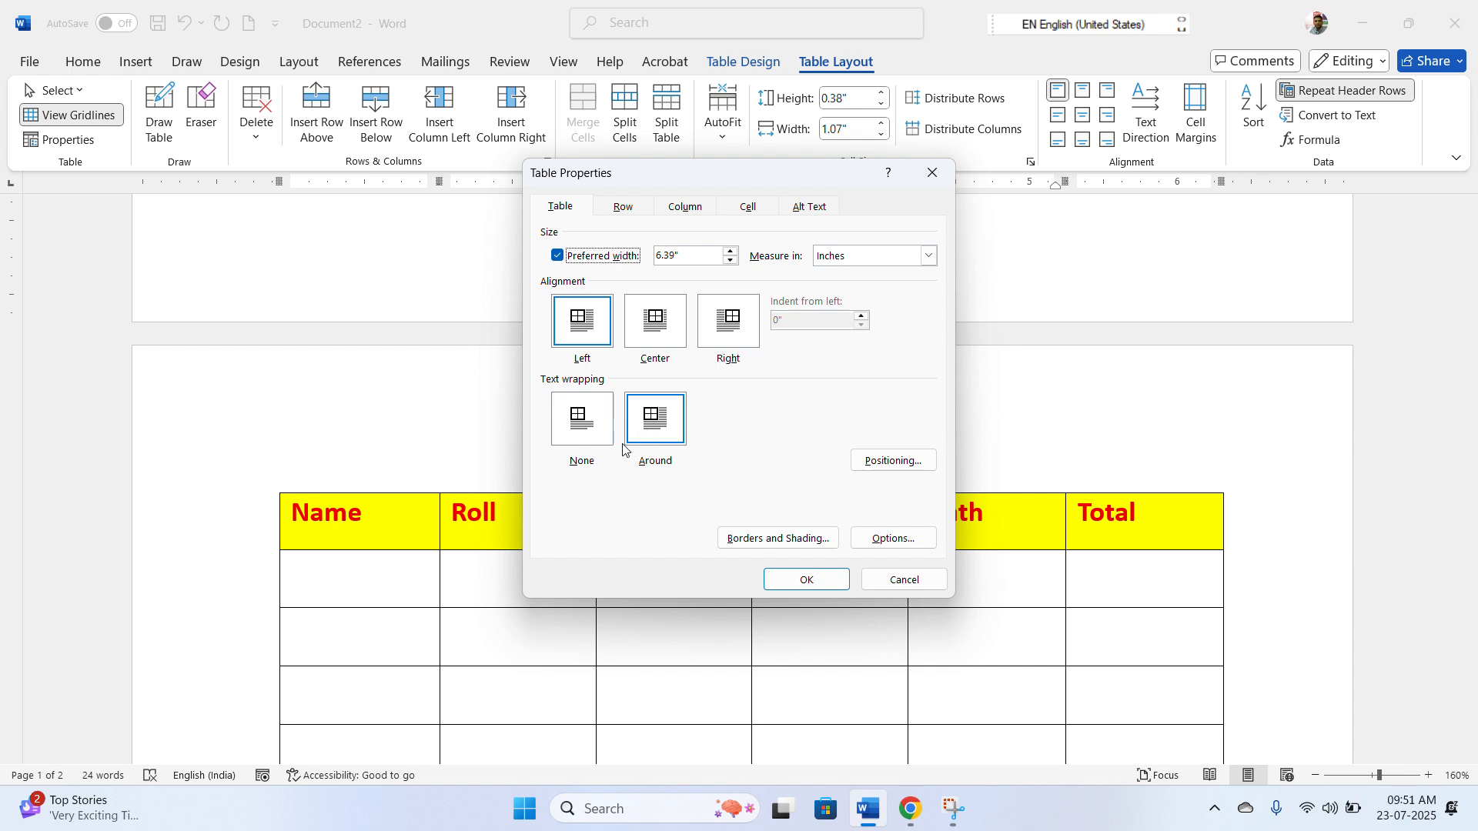
{"action": "left_click", "coordinate": [590, 449]}
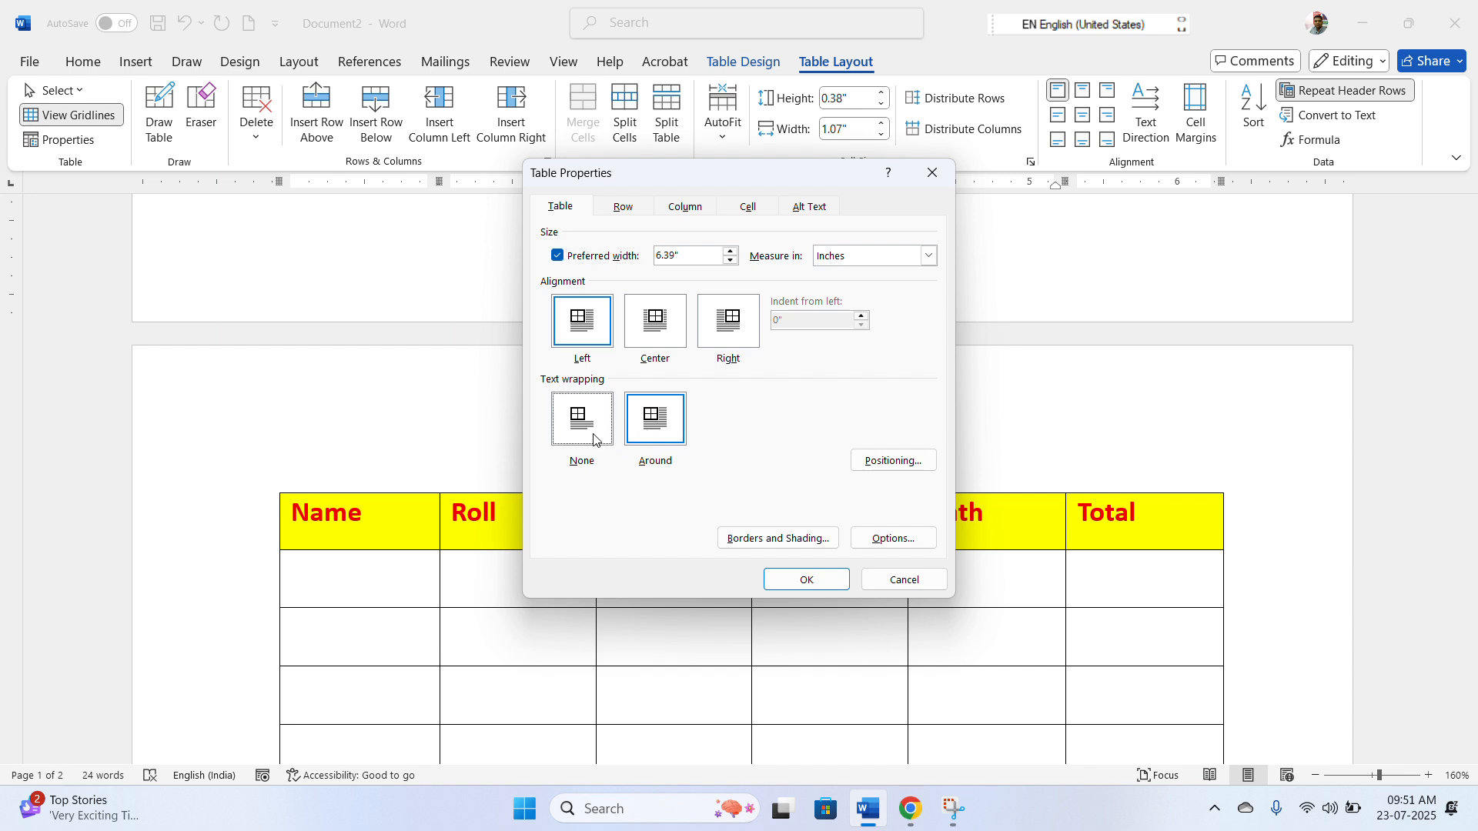
{"action": "left_click", "coordinate": [809, 587]}
- Stop the first row, from Name to Total, from repeating as a header and check the second page
{"action": "scroll", "coordinate": [1070, 578], "scroll_direction": "up", "scroll_amount": 10}
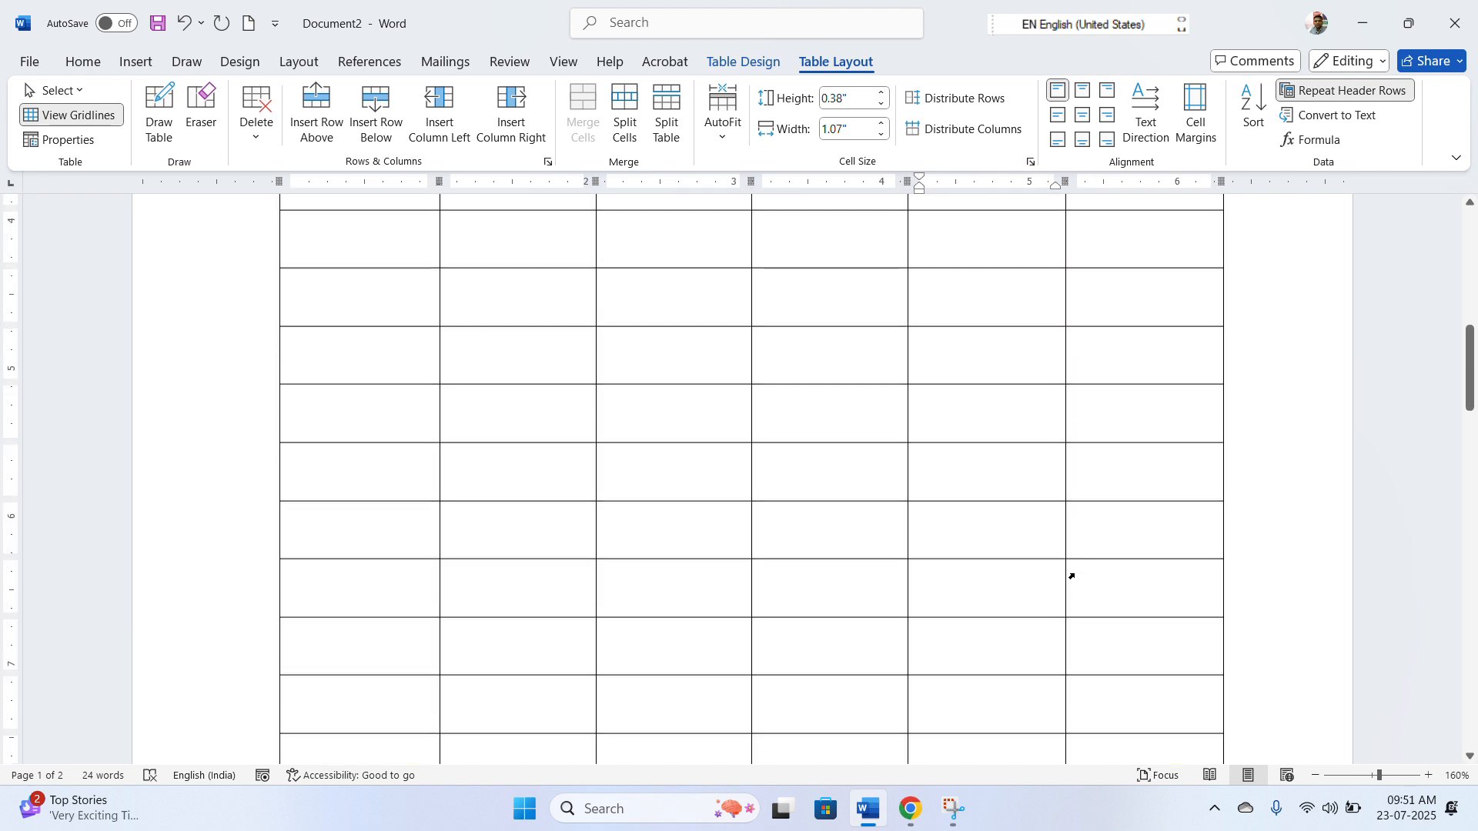
{"action": "scroll", "coordinate": [1070, 578], "scroll_direction": "up", "scroll_amount": 3}
{"action": "left_click_drag", "start_coordinate": [293, 389], "coordinate": [1192, 399]}
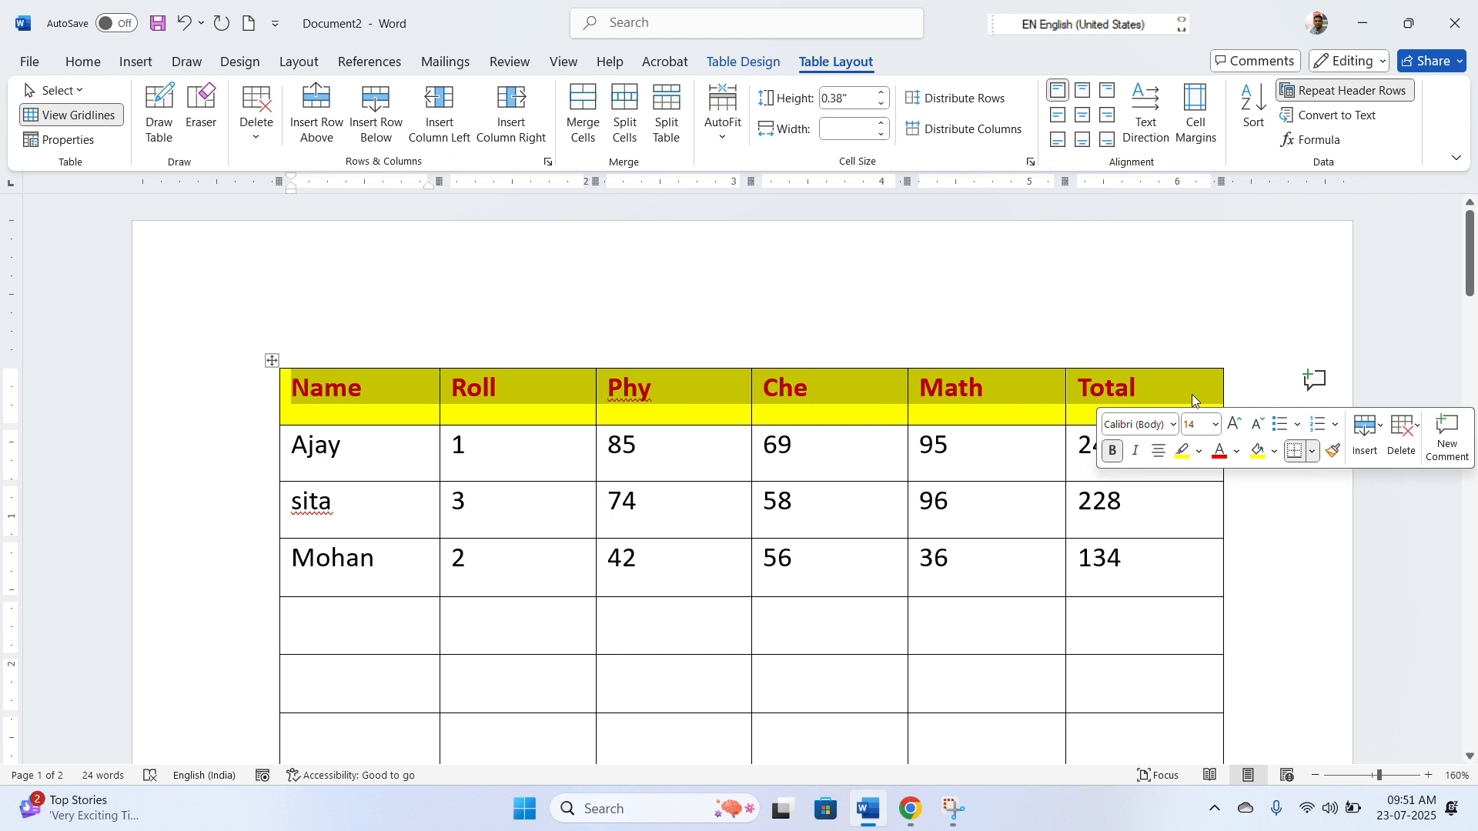
{"action": "left_click", "coordinate": [1162, 389]}
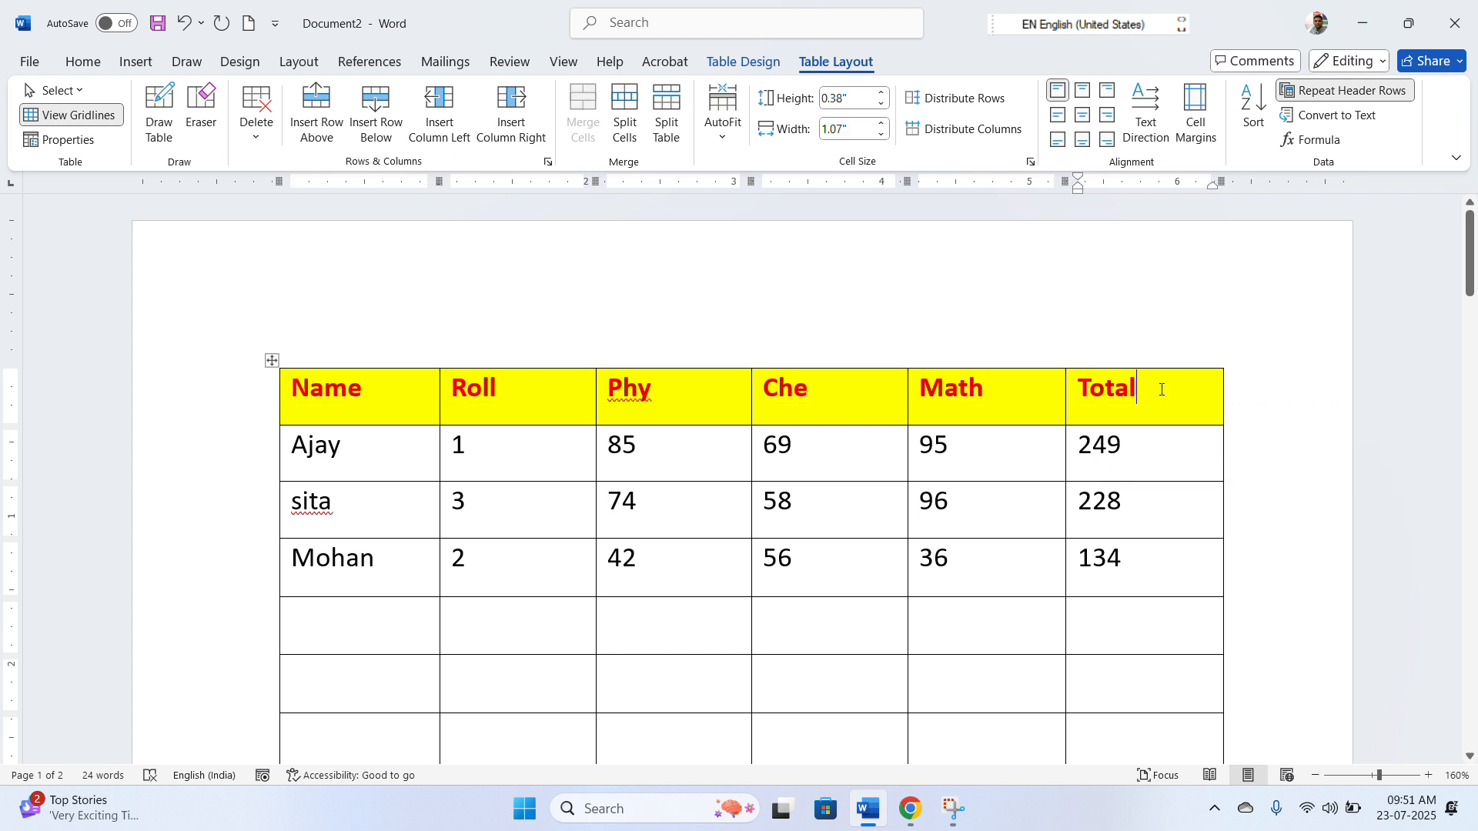
{"action": "left_click", "coordinate": [1324, 92]}
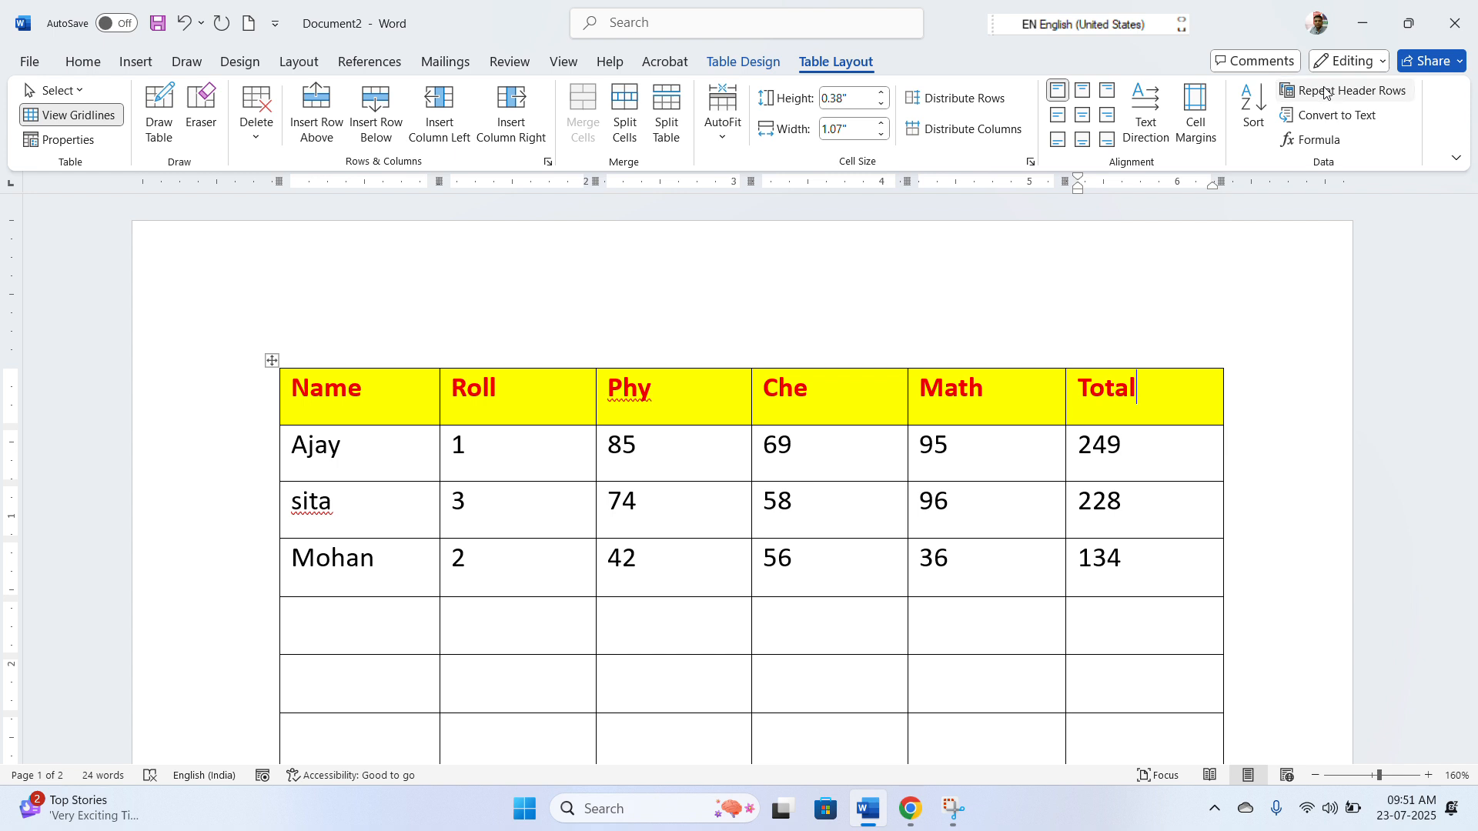
{"action": "scroll", "coordinate": [1166, 489], "scroll_direction": "down", "scroll_amount": 10}
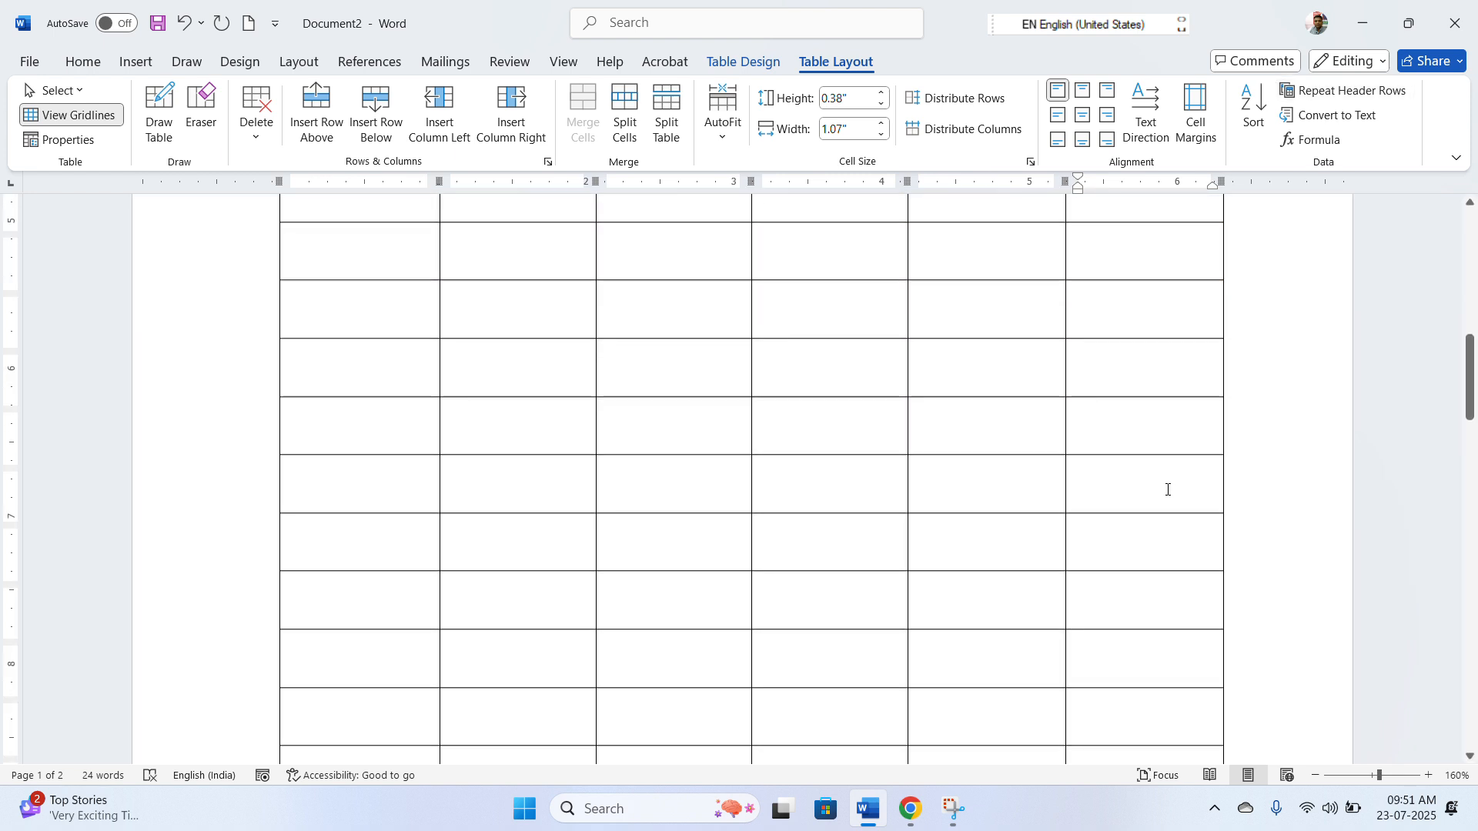
{"action": "scroll", "coordinate": [1166, 490], "scroll_direction": "down", "scroll_amount": 5}
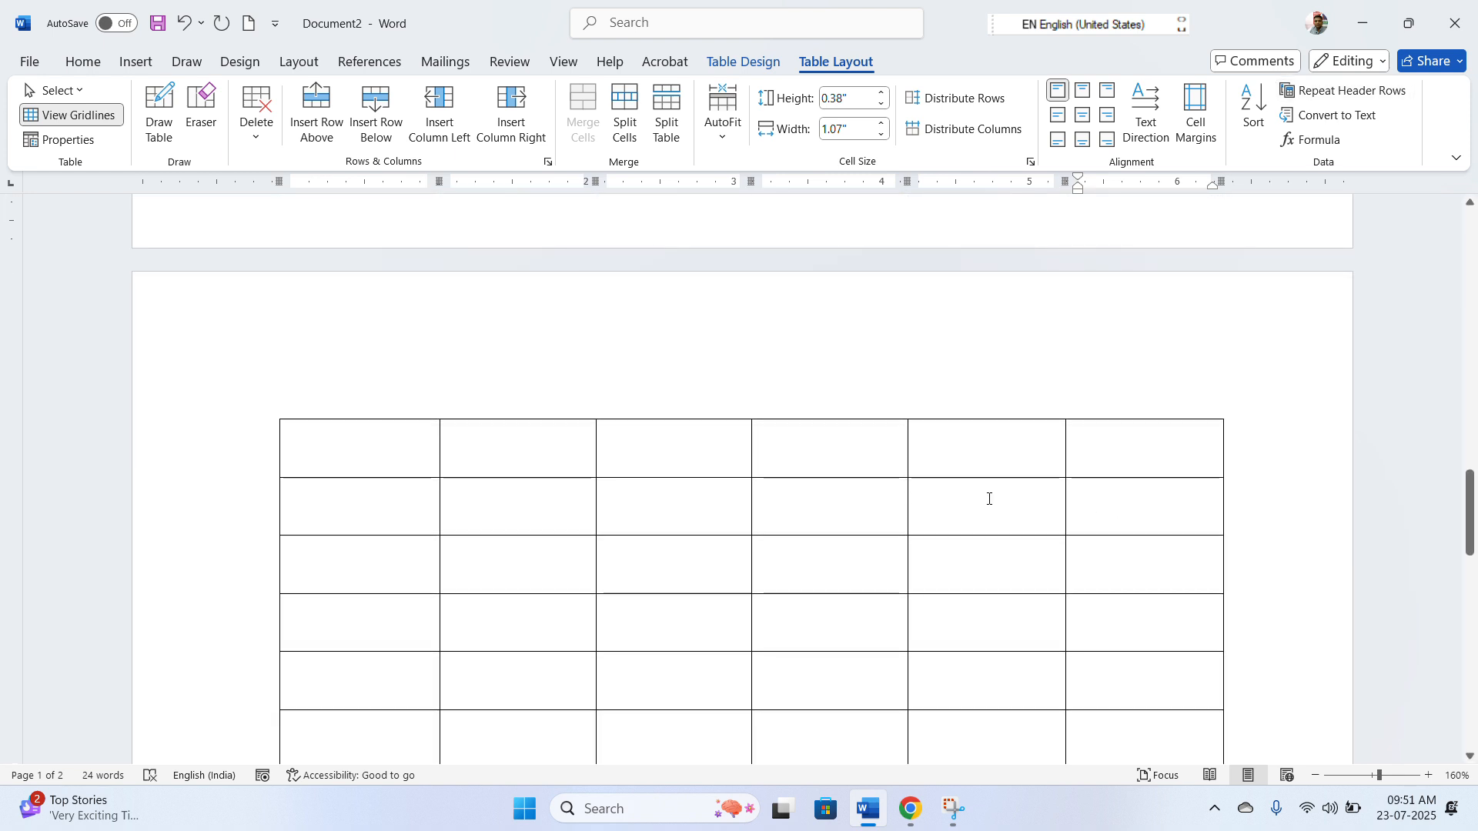
{"action": "scroll", "coordinate": [994, 502], "scroll_direction": "up", "scroll_amount": 10}
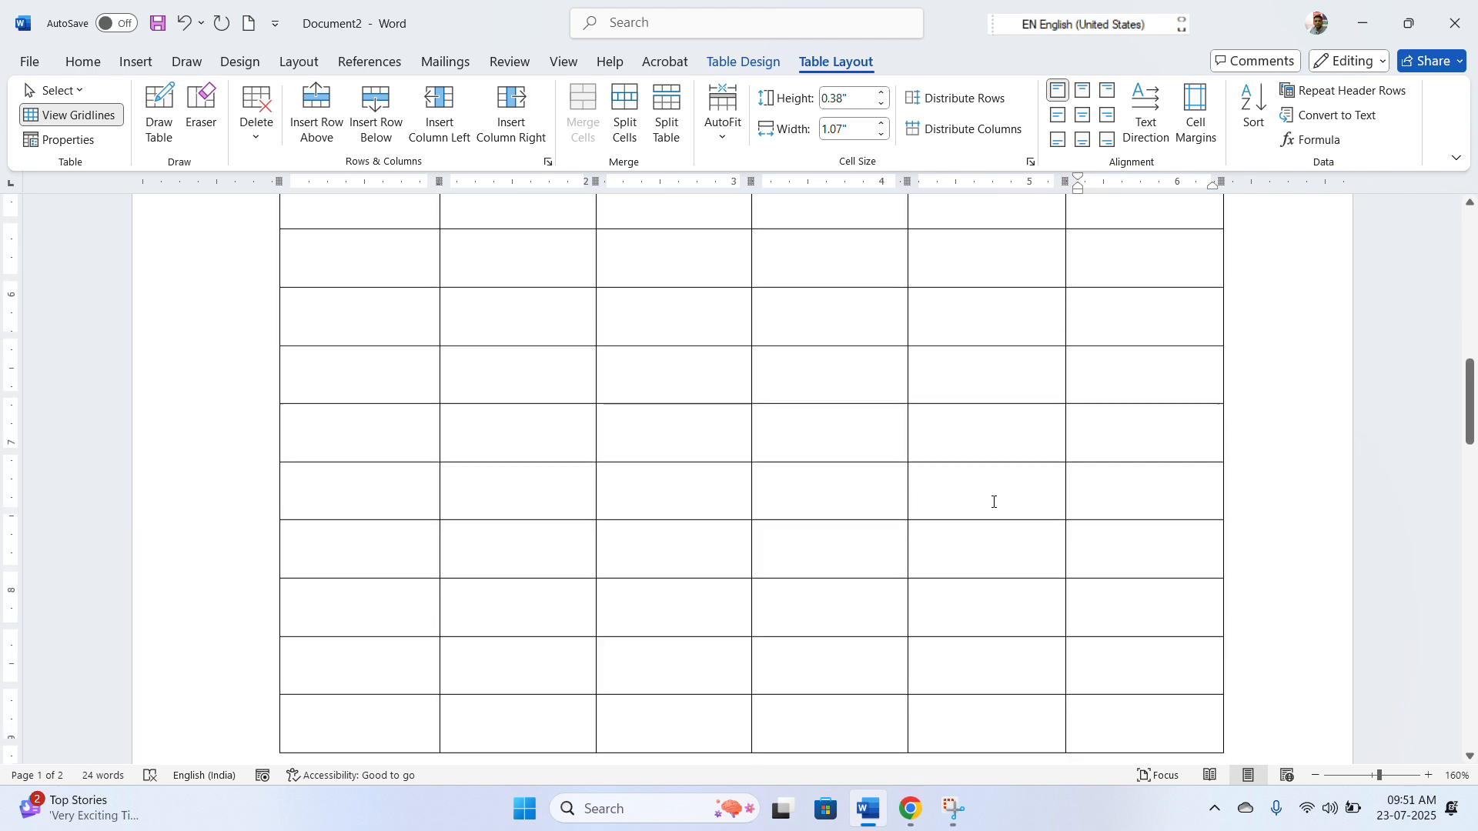
{"action": "scroll", "coordinate": [657, 529], "scroll_direction": "up", "scroll_amount": 1}
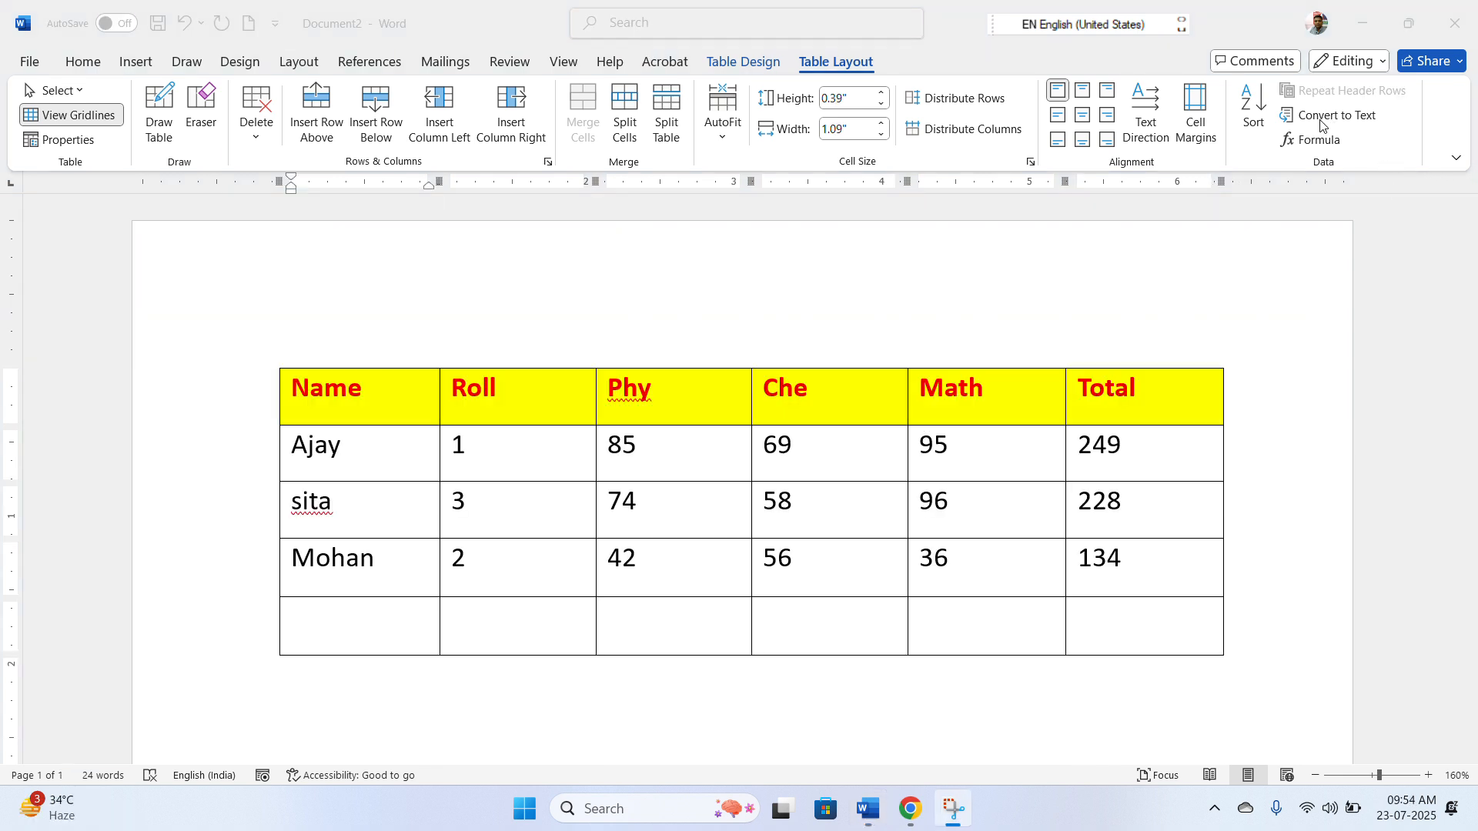
- Convert the whole marks table to text, separating the values with the custom character ">"
{"action": "left_click", "coordinate": [1259, 260]}
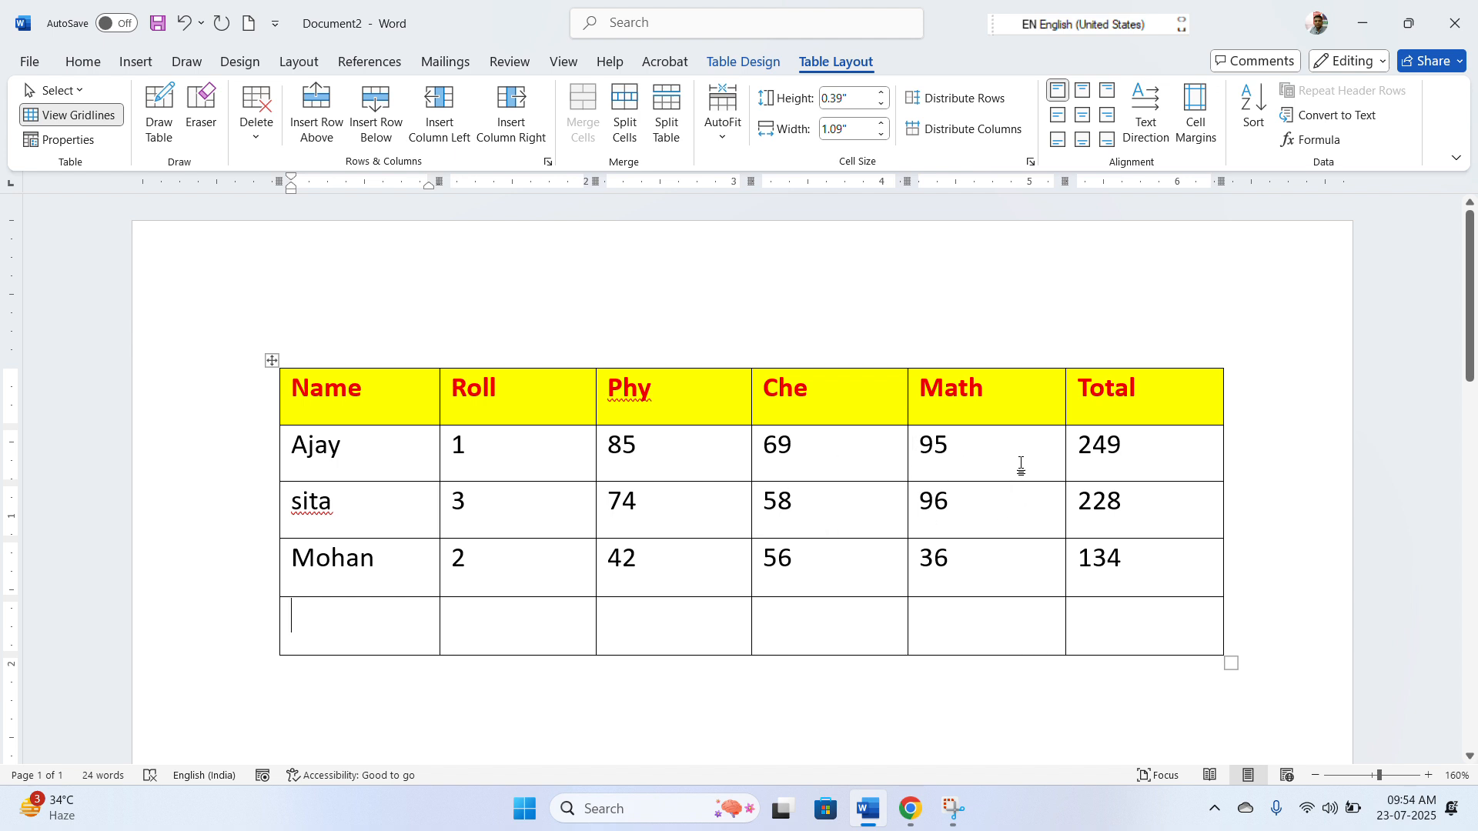
{"action": "left_click", "coordinate": [957, 451]}
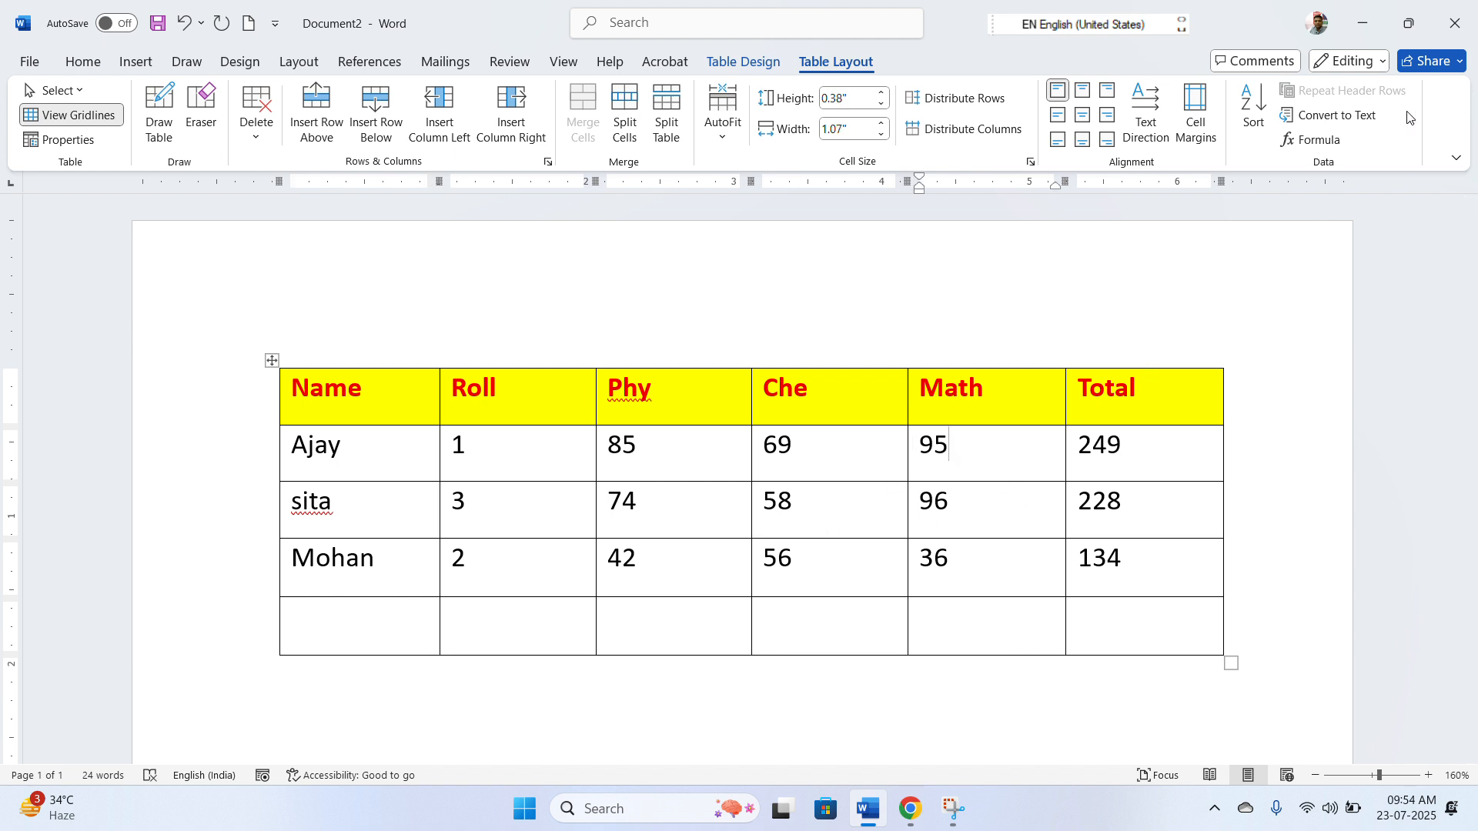
{"action": "left_click", "coordinate": [1366, 117]}
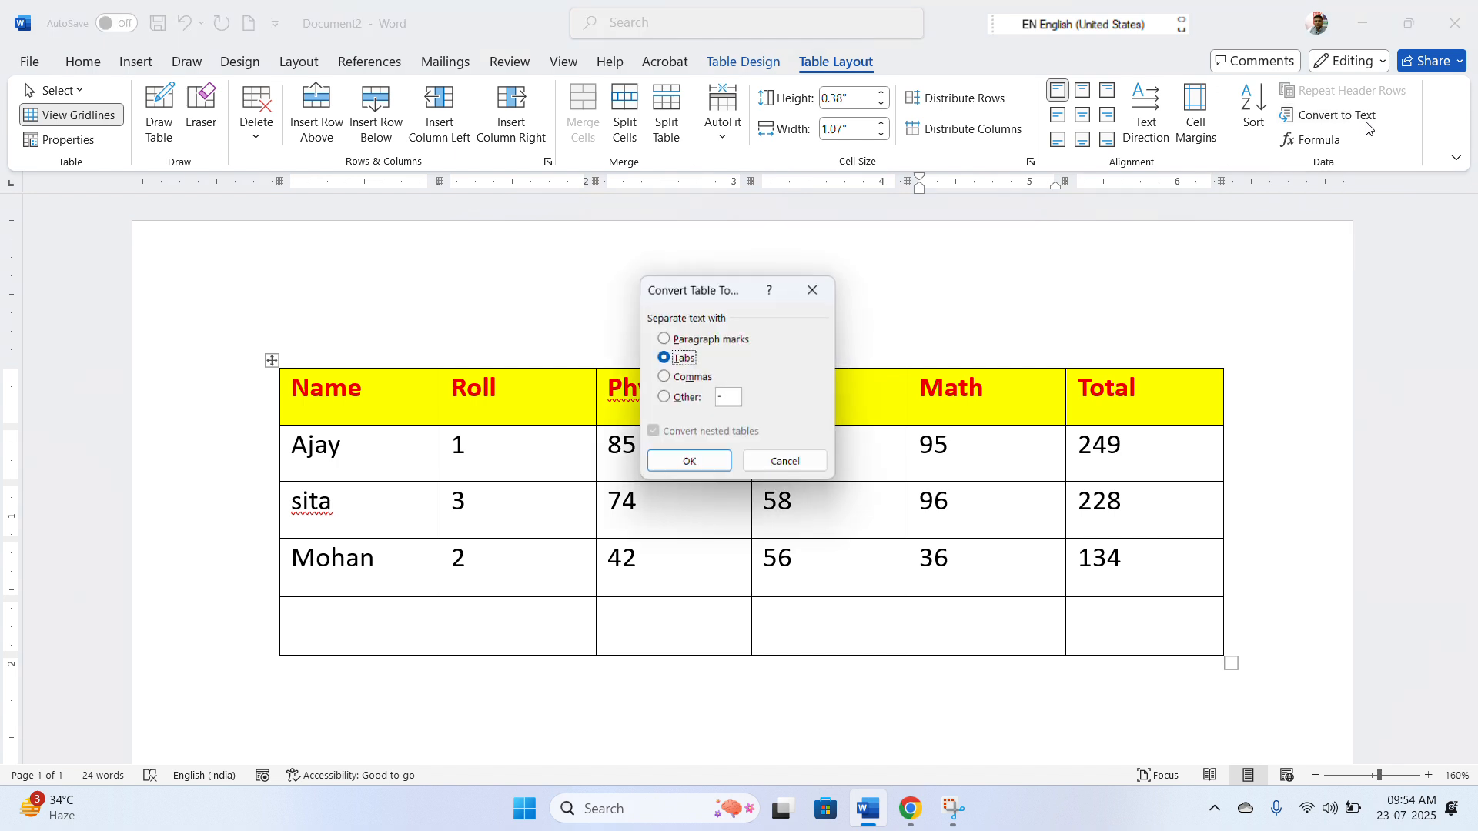
{"action": "left_click", "coordinate": [683, 380]}
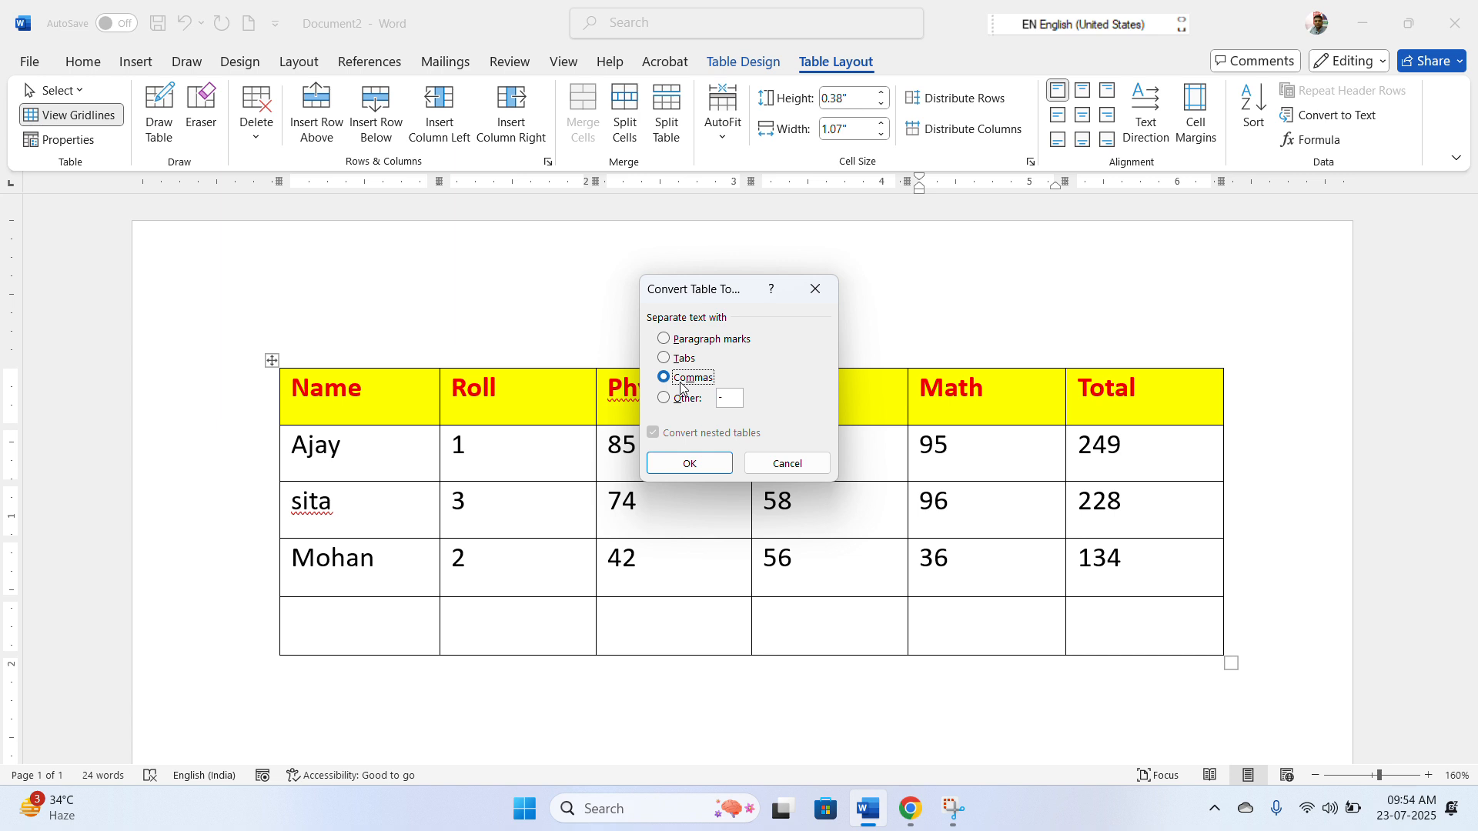
{"action": "left_click", "coordinate": [679, 399]}
{"action": "left_click", "coordinate": [709, 468]}
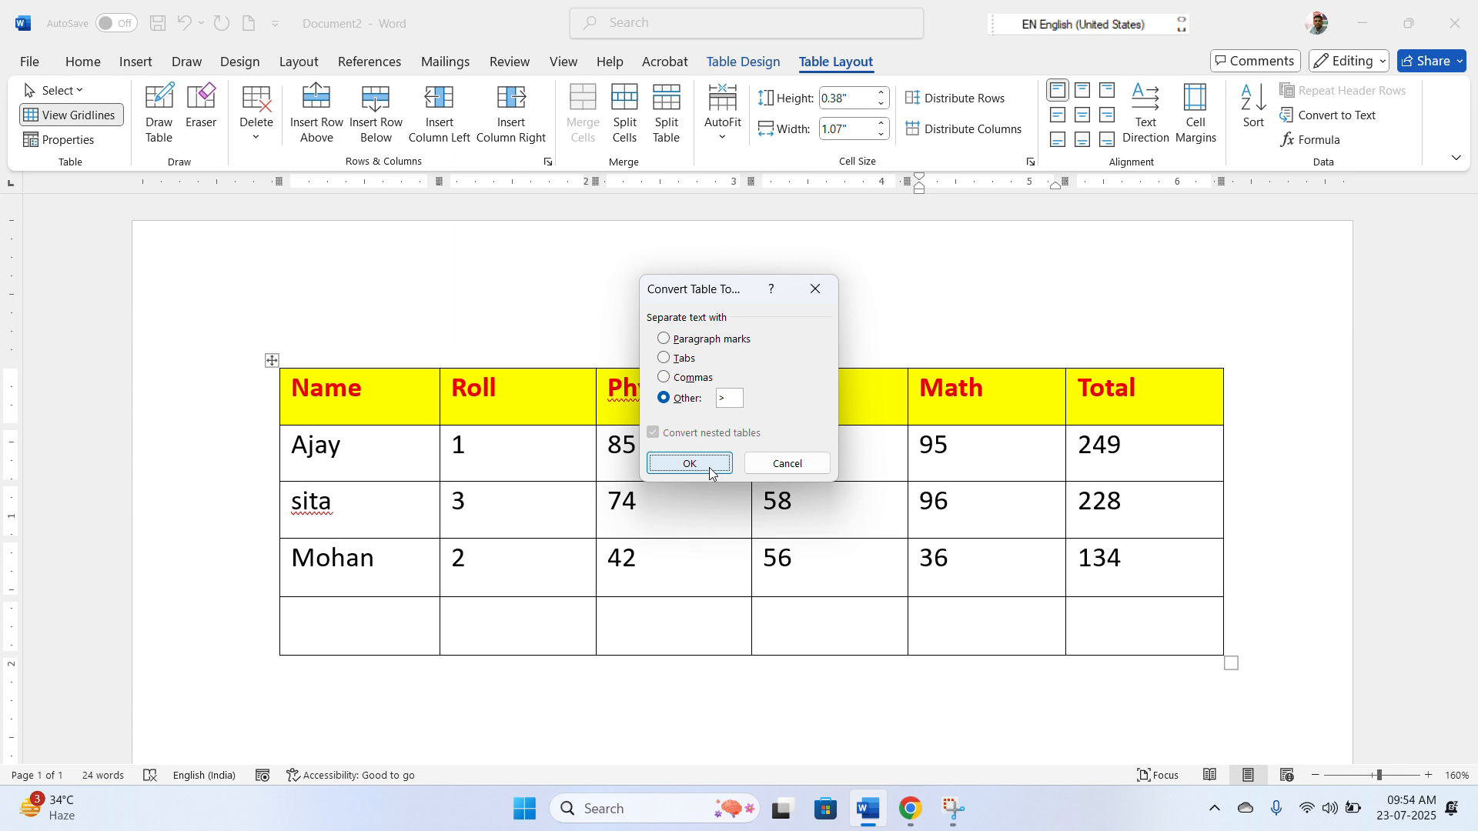
{"action": "left_click", "coordinate": [322, 456]}
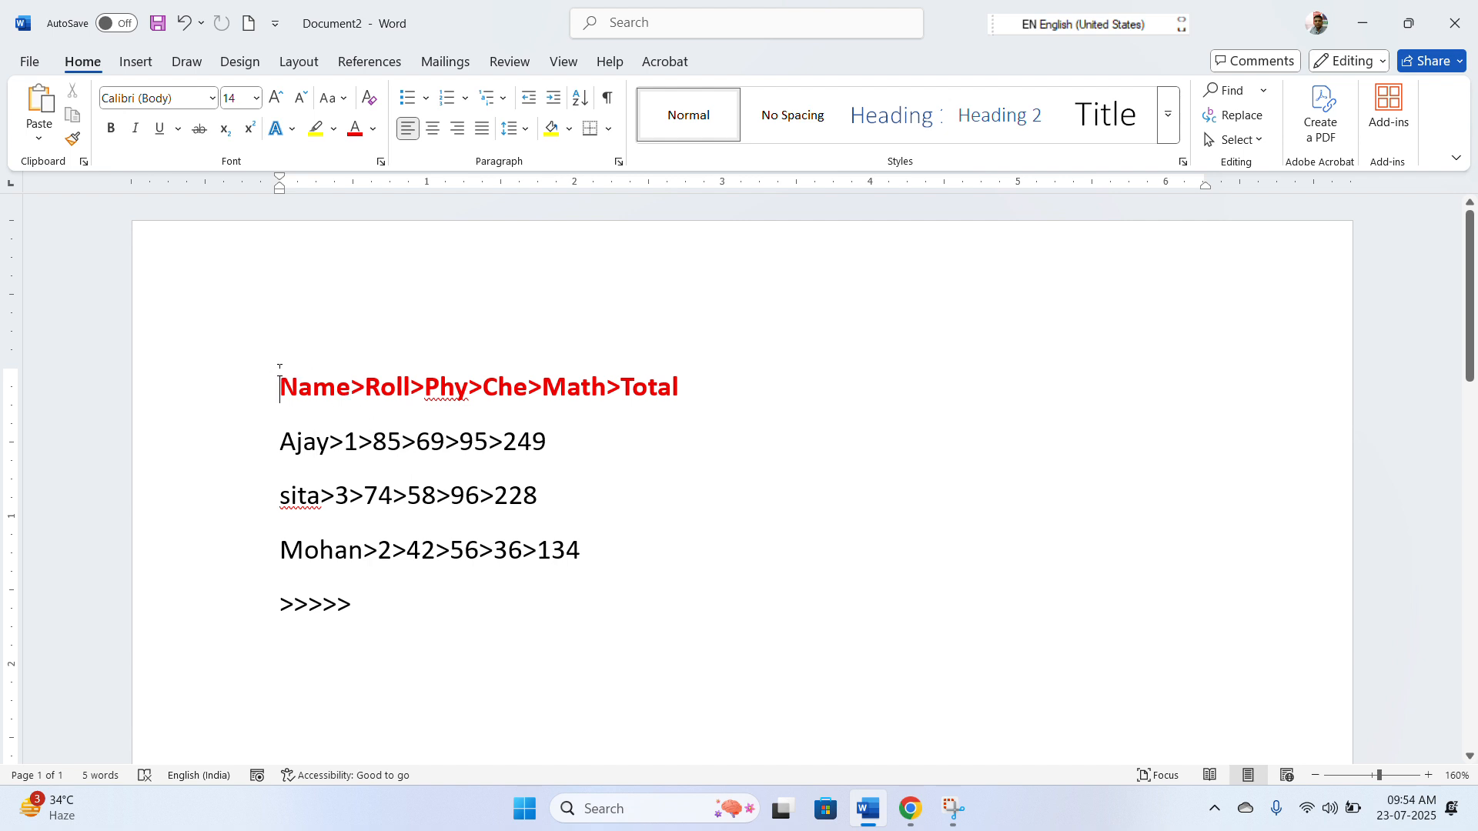
- Convert the header line and the three student lines into a six-column table, separating the text at the custom character ">"
{"action": "left_click_drag", "start_coordinate": [277, 373], "coordinate": [605, 558]}
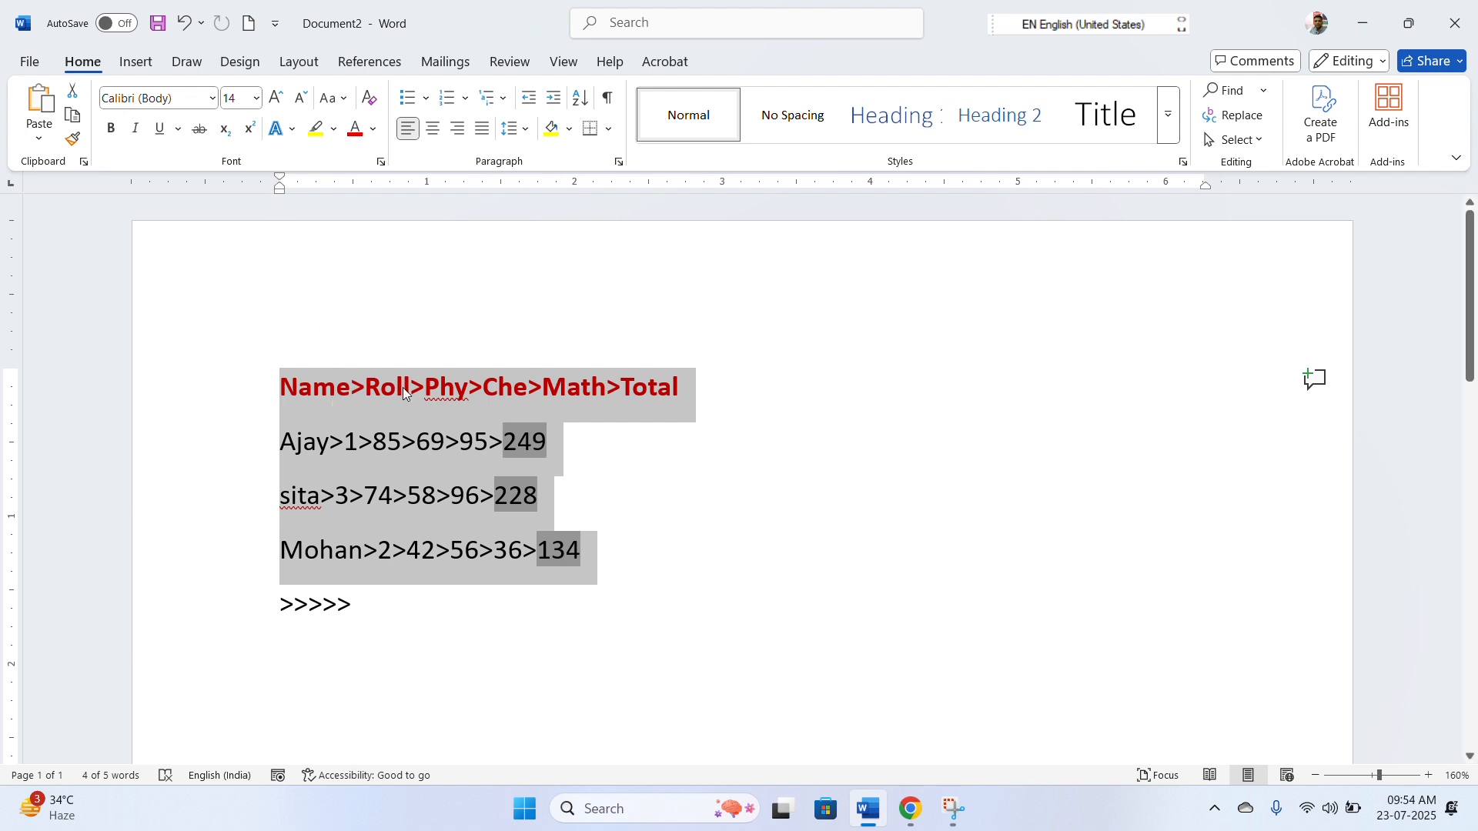
{"action": "left_click", "coordinate": [136, 62]}
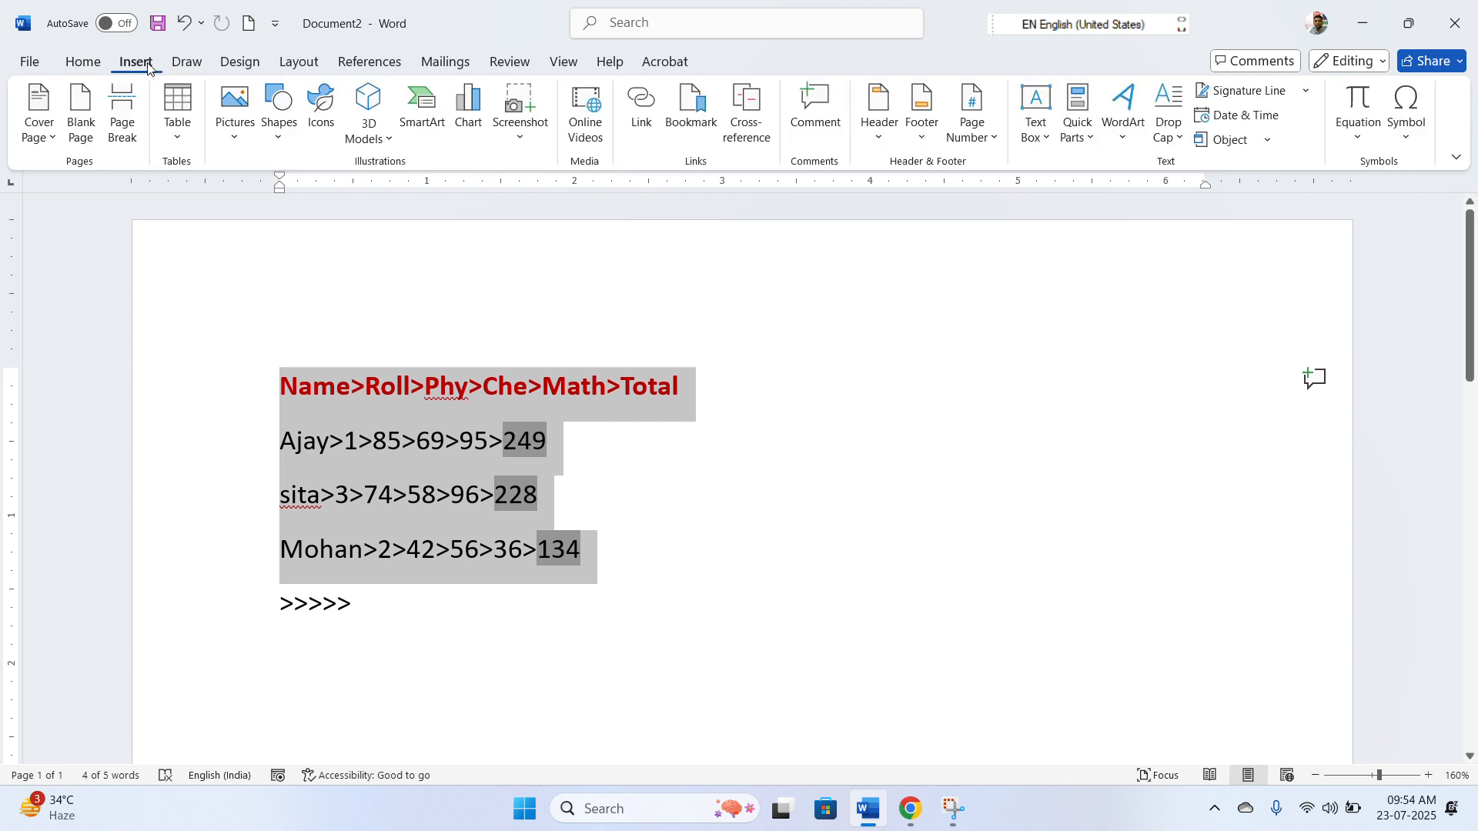
{"action": "left_click", "coordinate": [178, 140]}
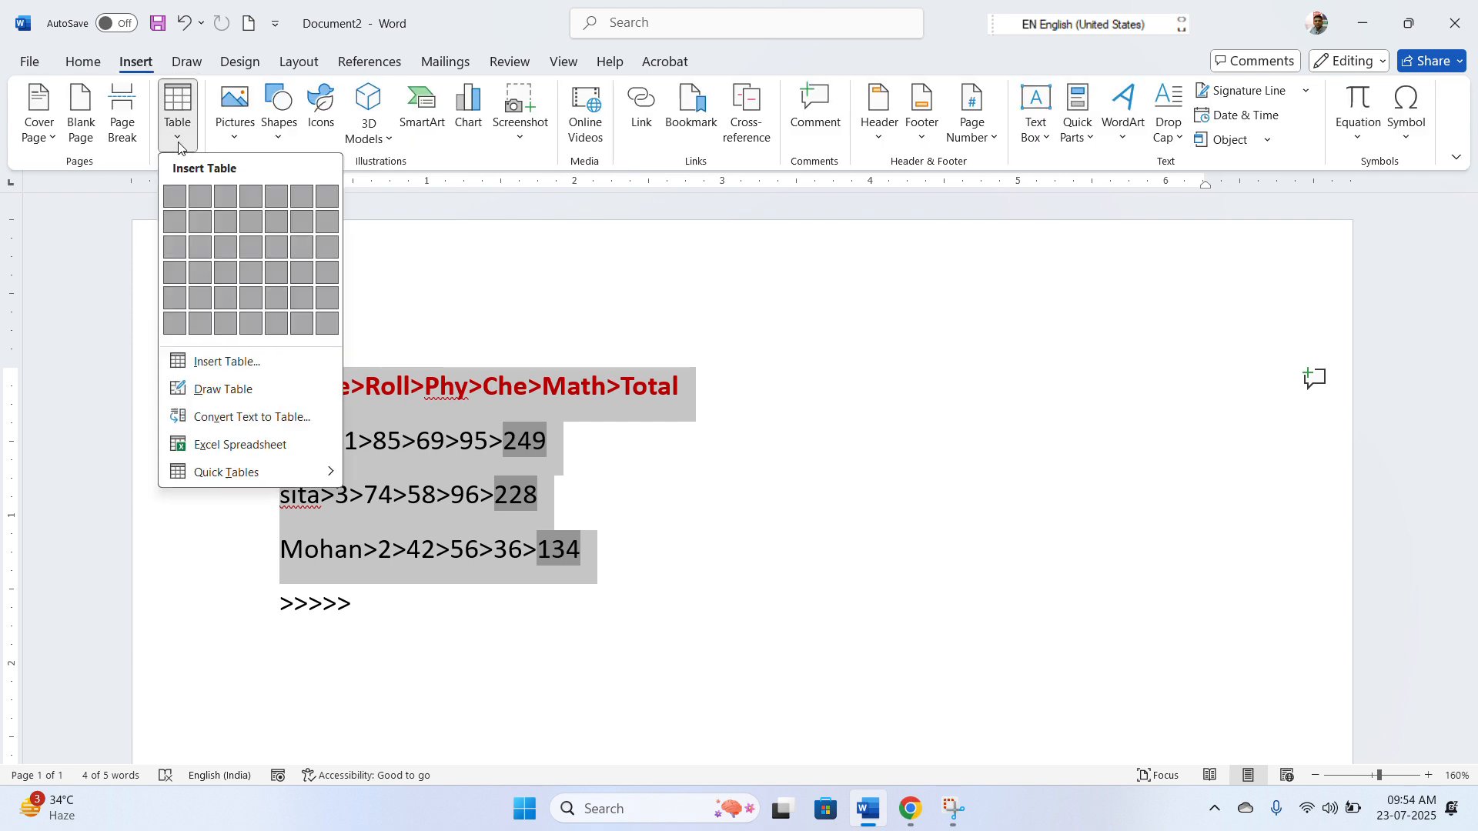
{"action": "left_click", "coordinate": [270, 424]}
{"action": "left_click", "coordinate": [742, 458]}
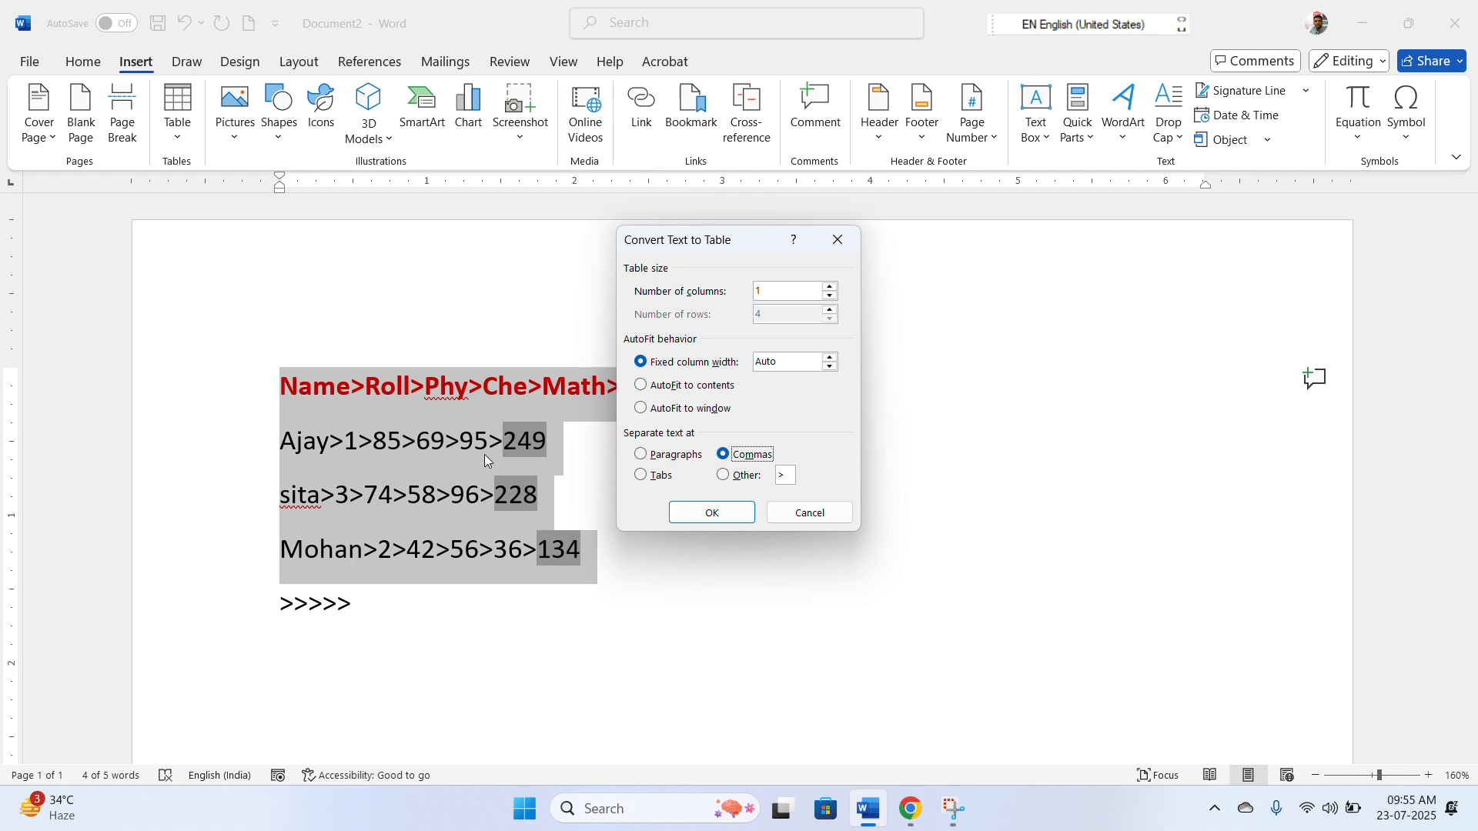
{"action": "left_click", "coordinate": [752, 478]}
{"action": "left_click", "coordinate": [786, 477]}
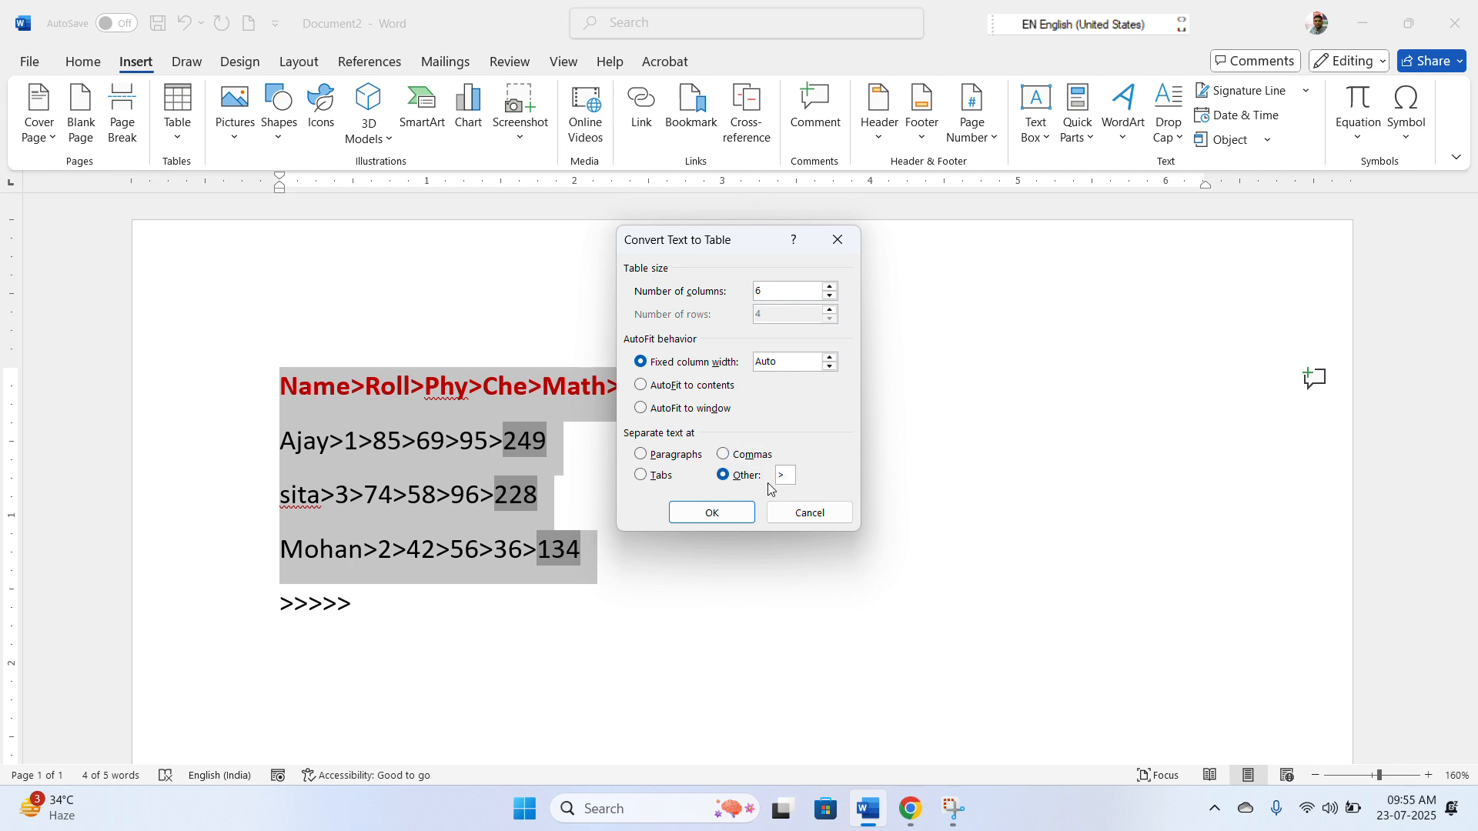
{"action": "left_click", "coordinate": [702, 519]}
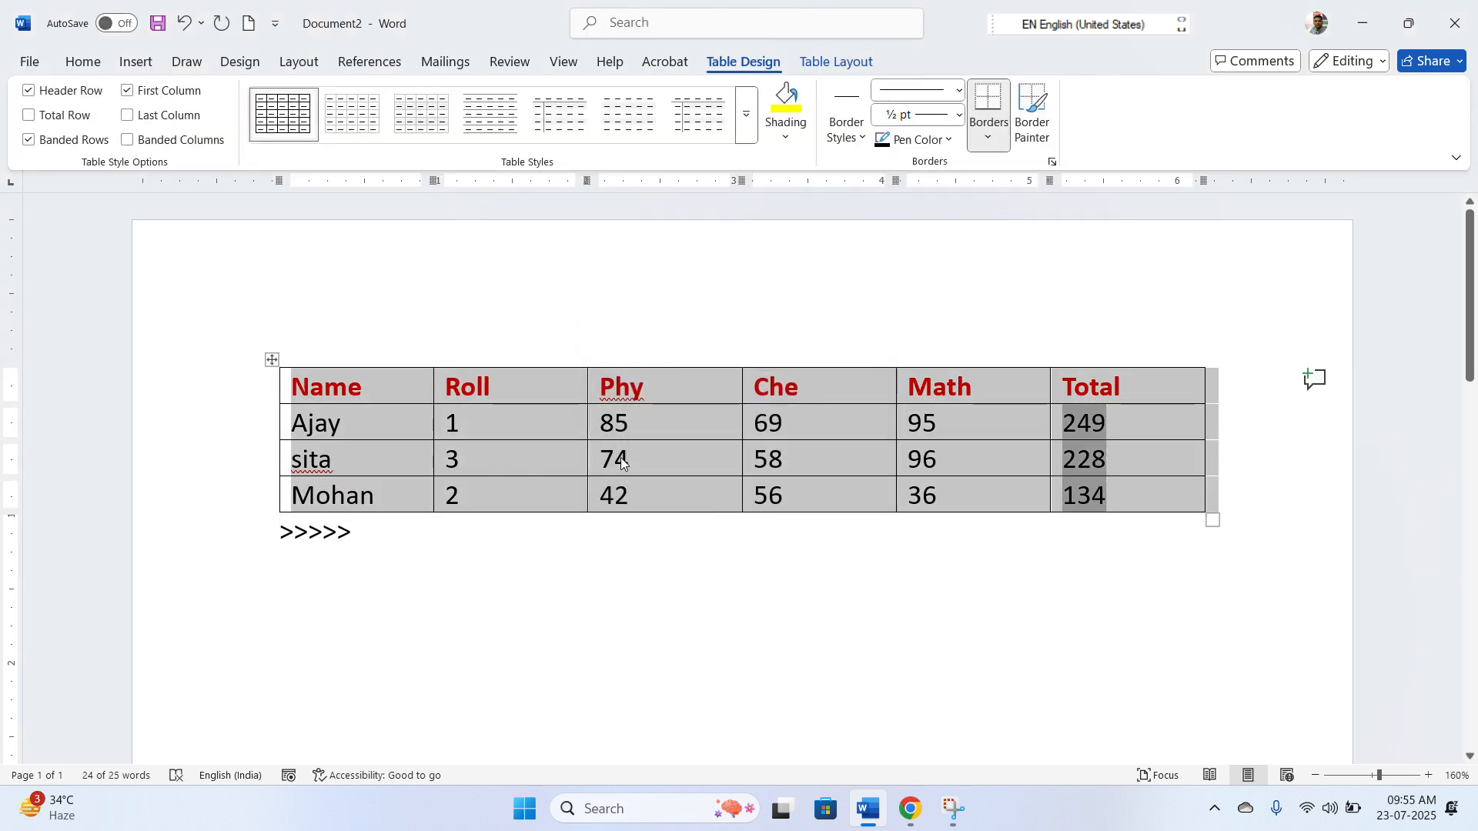
- Delete the leftover line of ">" characters below the marks table
{"action": "left_click", "coordinate": [309, 523]}
{"action": "left_click_drag", "start_coordinate": [279, 531], "coordinate": [387, 528]}
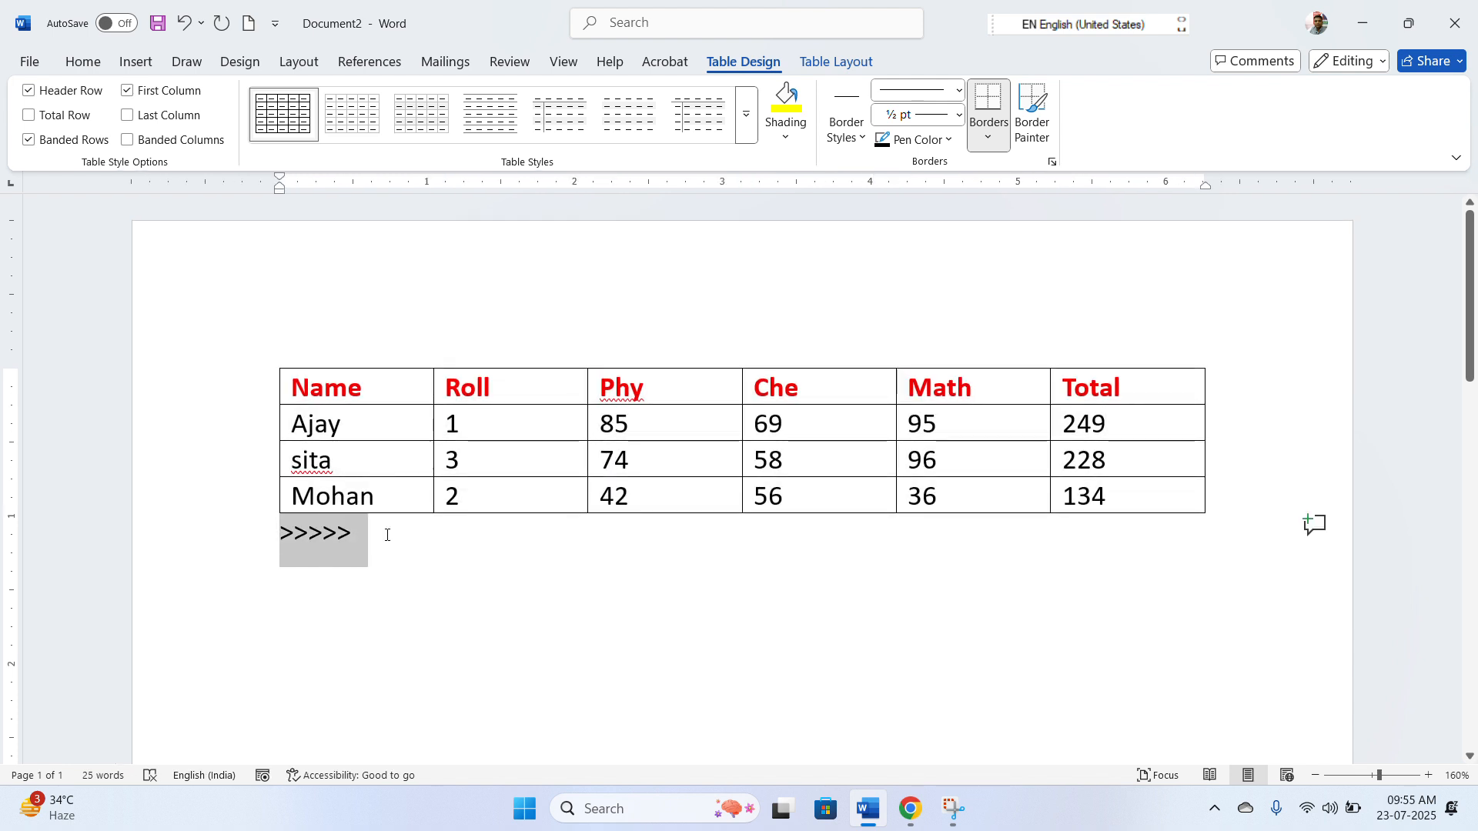
{"action": "key", "text": "BackSpace"}
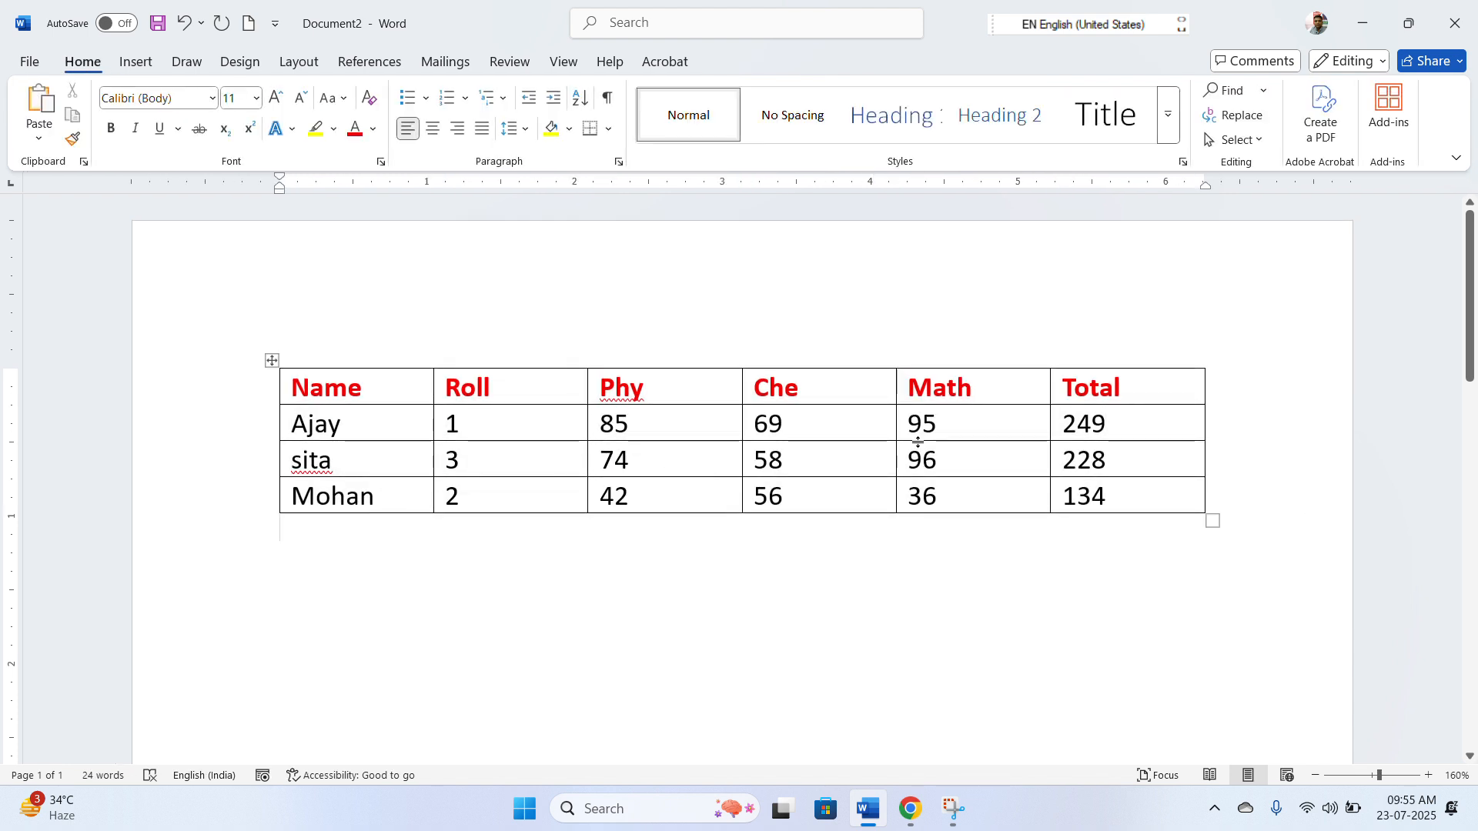
- Convert the whole marks table to text, separating the values with commas
{"action": "left_click", "coordinate": [947, 420]}
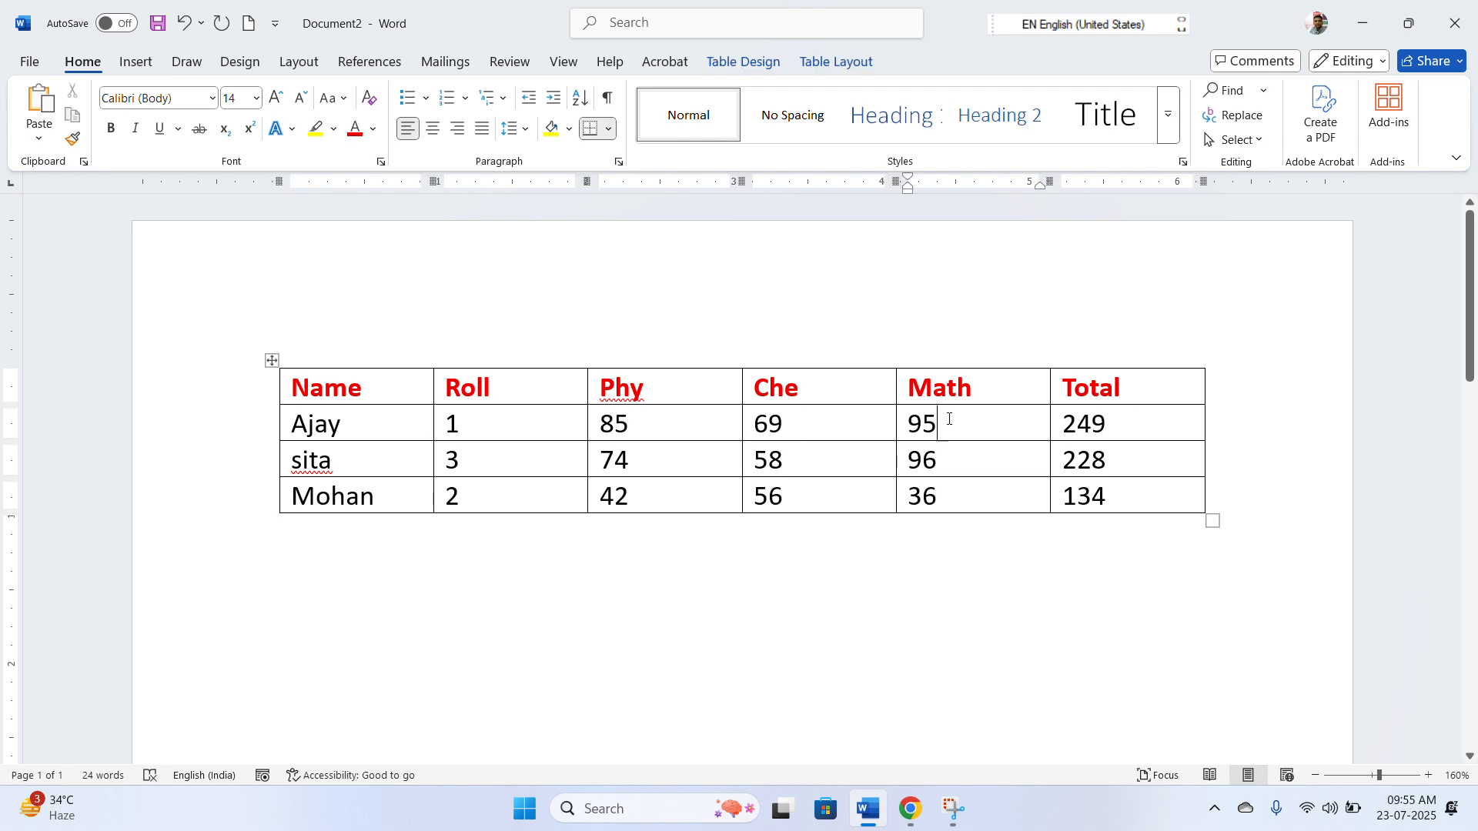
{"action": "left_click", "coordinate": [863, 68]}
{"action": "left_click", "coordinate": [862, 68]}
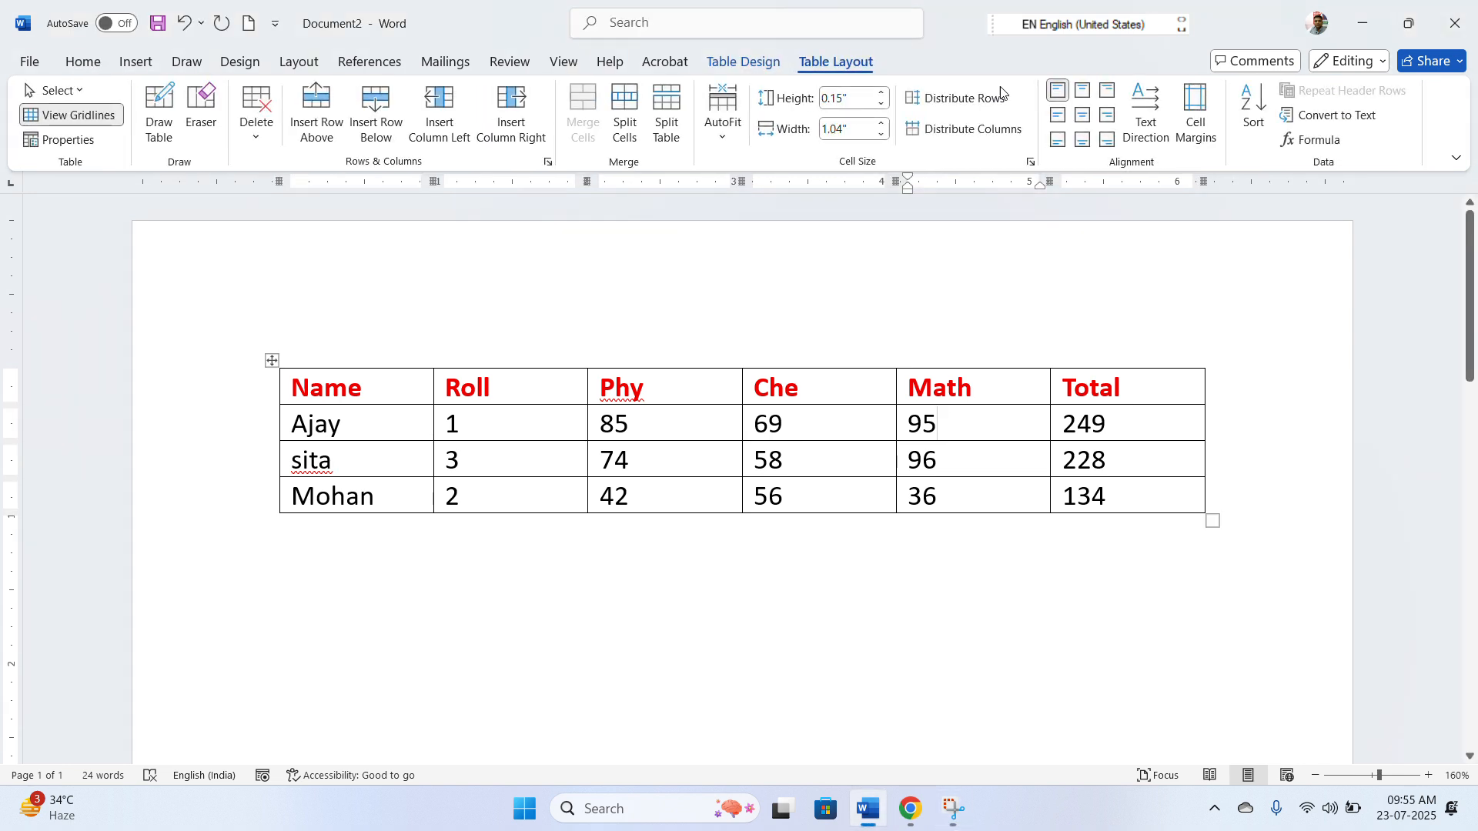
{"action": "left_click", "coordinate": [1330, 122]}
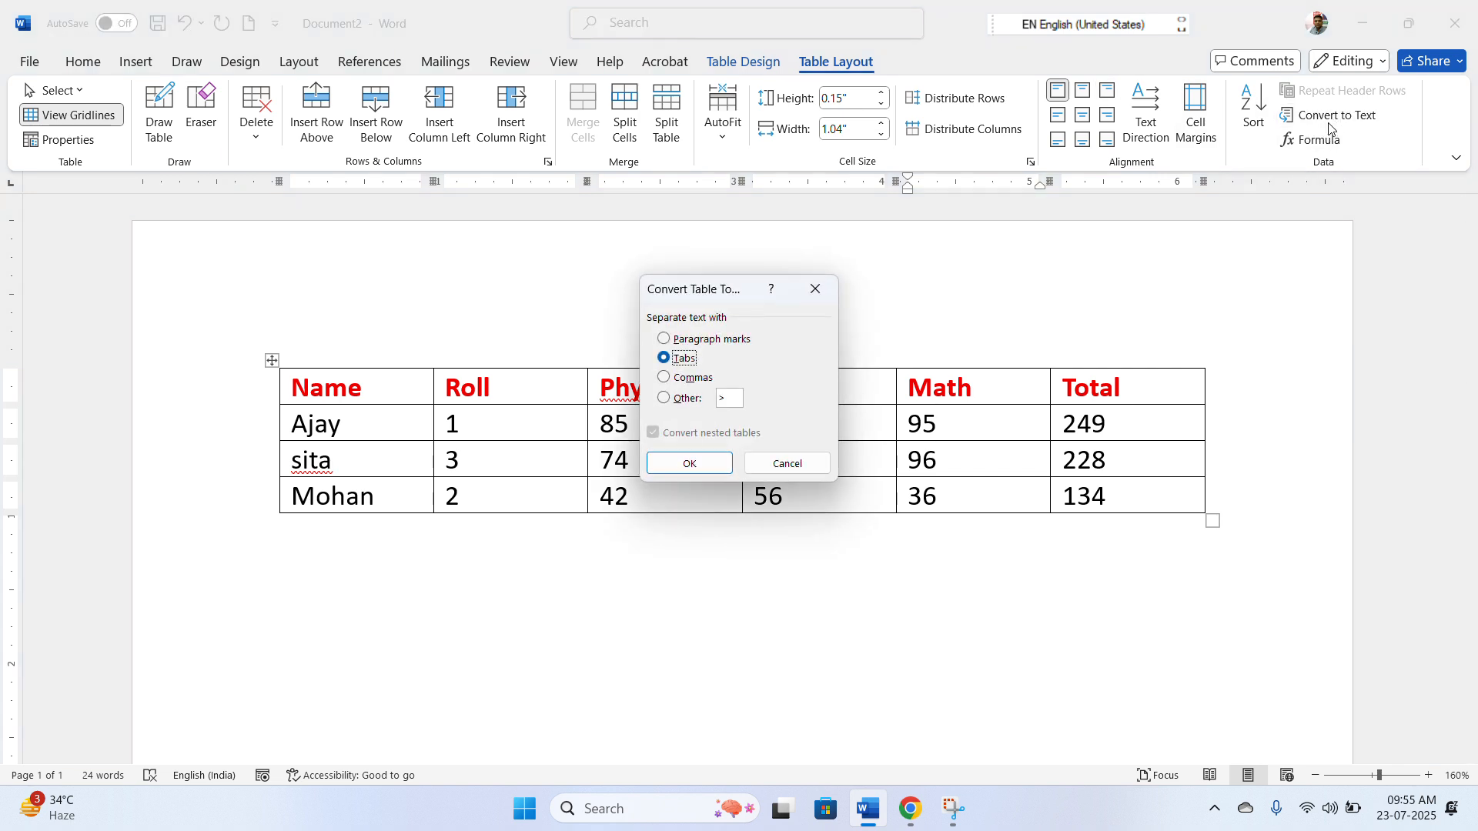
{"action": "left_click", "coordinate": [679, 378]}
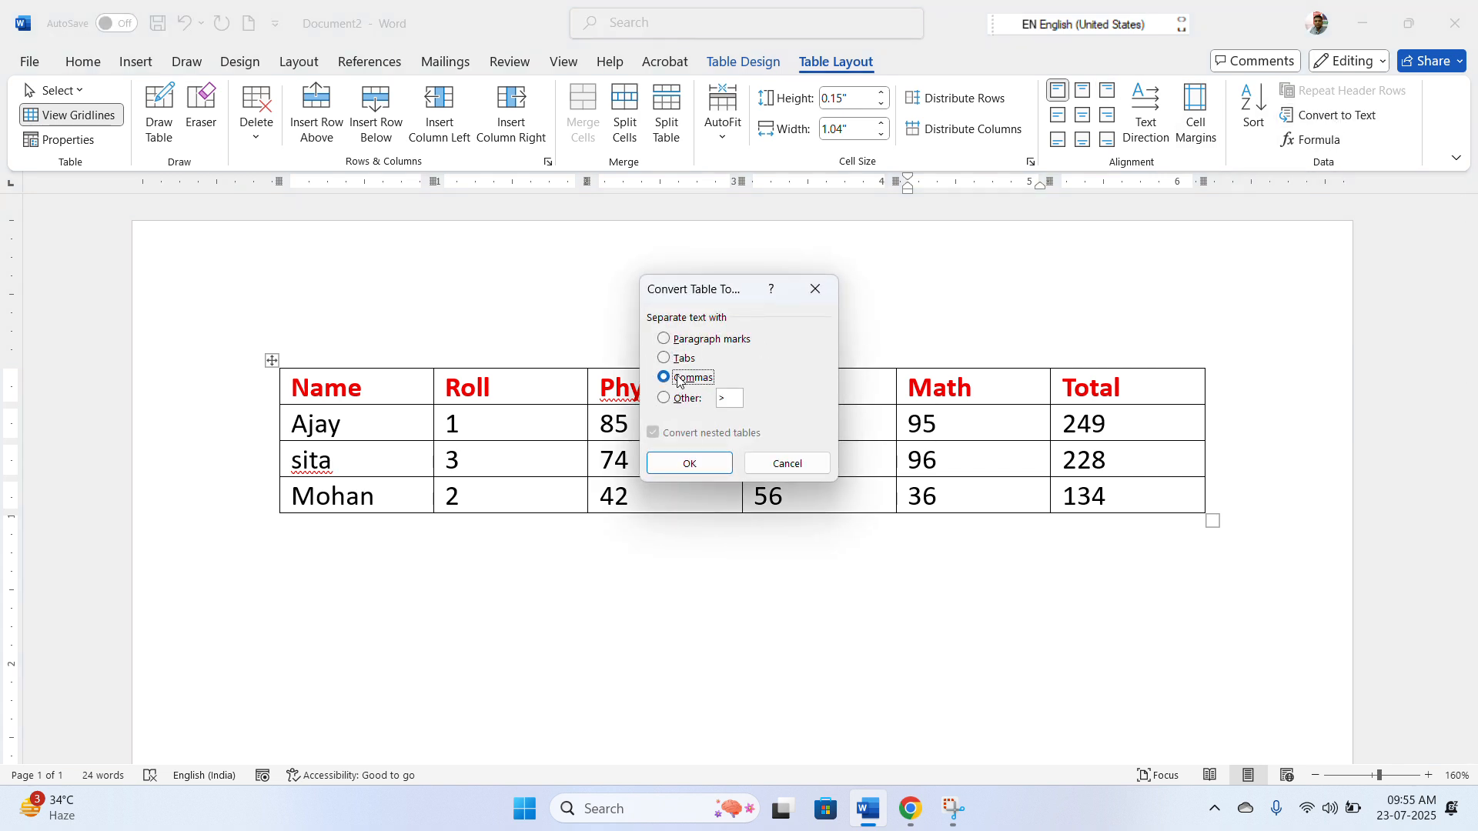
{"action": "left_click", "coordinate": [688, 462]}
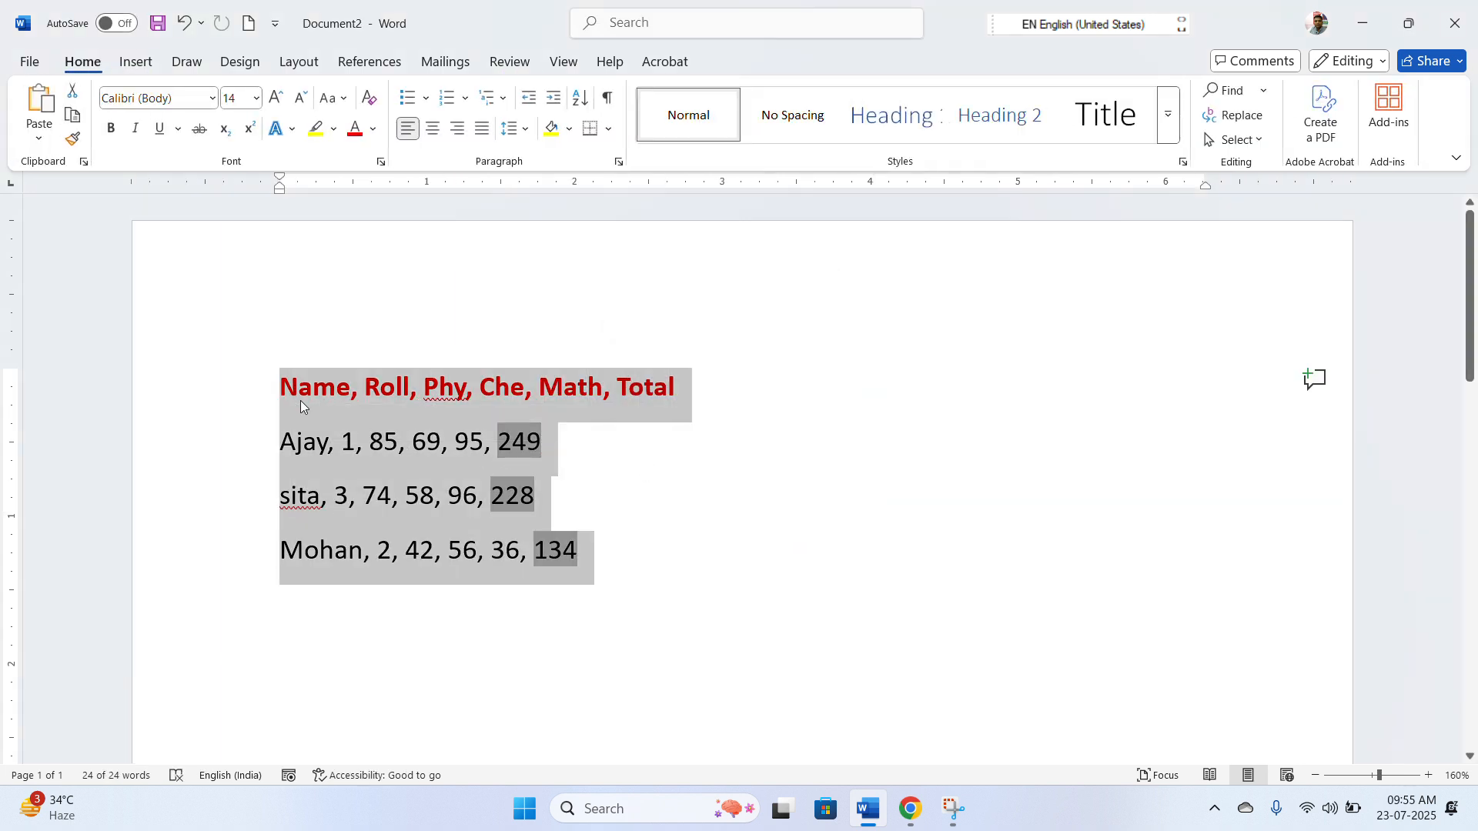
- Convert the header line and the three student lines into a six-column table, separating the text at commas
{"action": "left_click", "coordinate": [416, 443]}
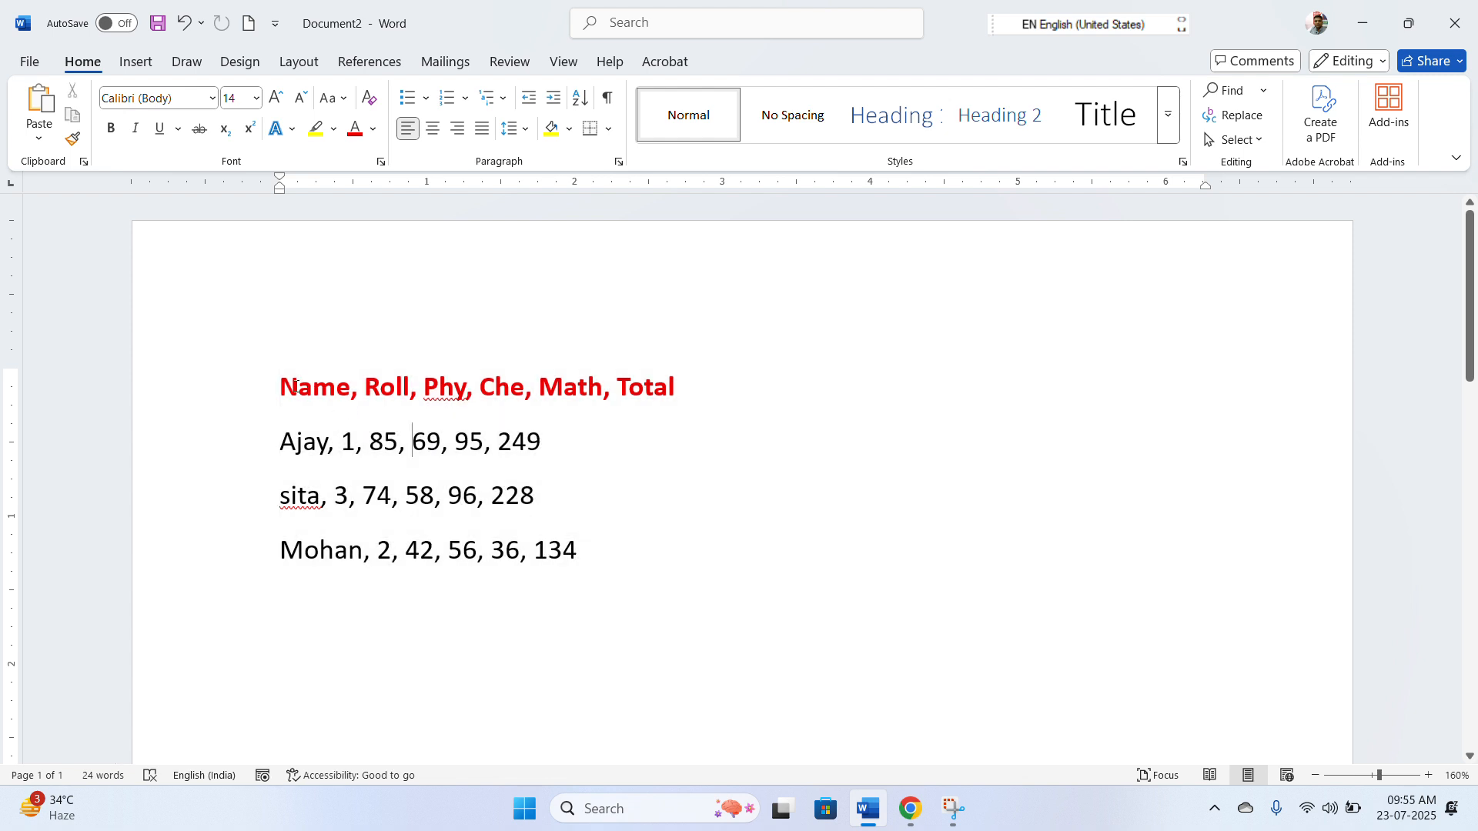
{"action": "left_click_drag", "start_coordinate": [277, 379], "coordinate": [578, 548]}
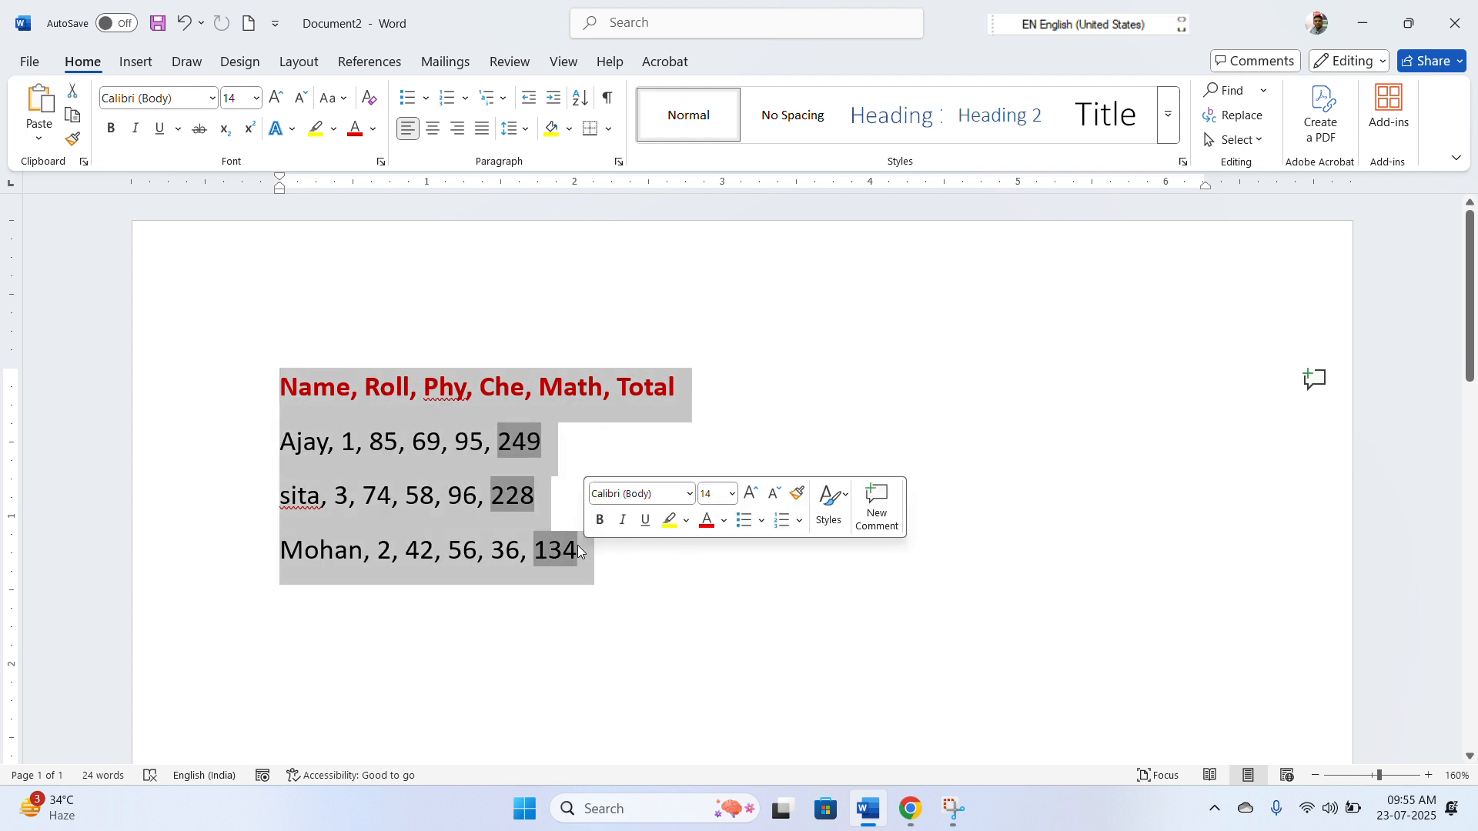
{"action": "left_click", "coordinate": [141, 63]}
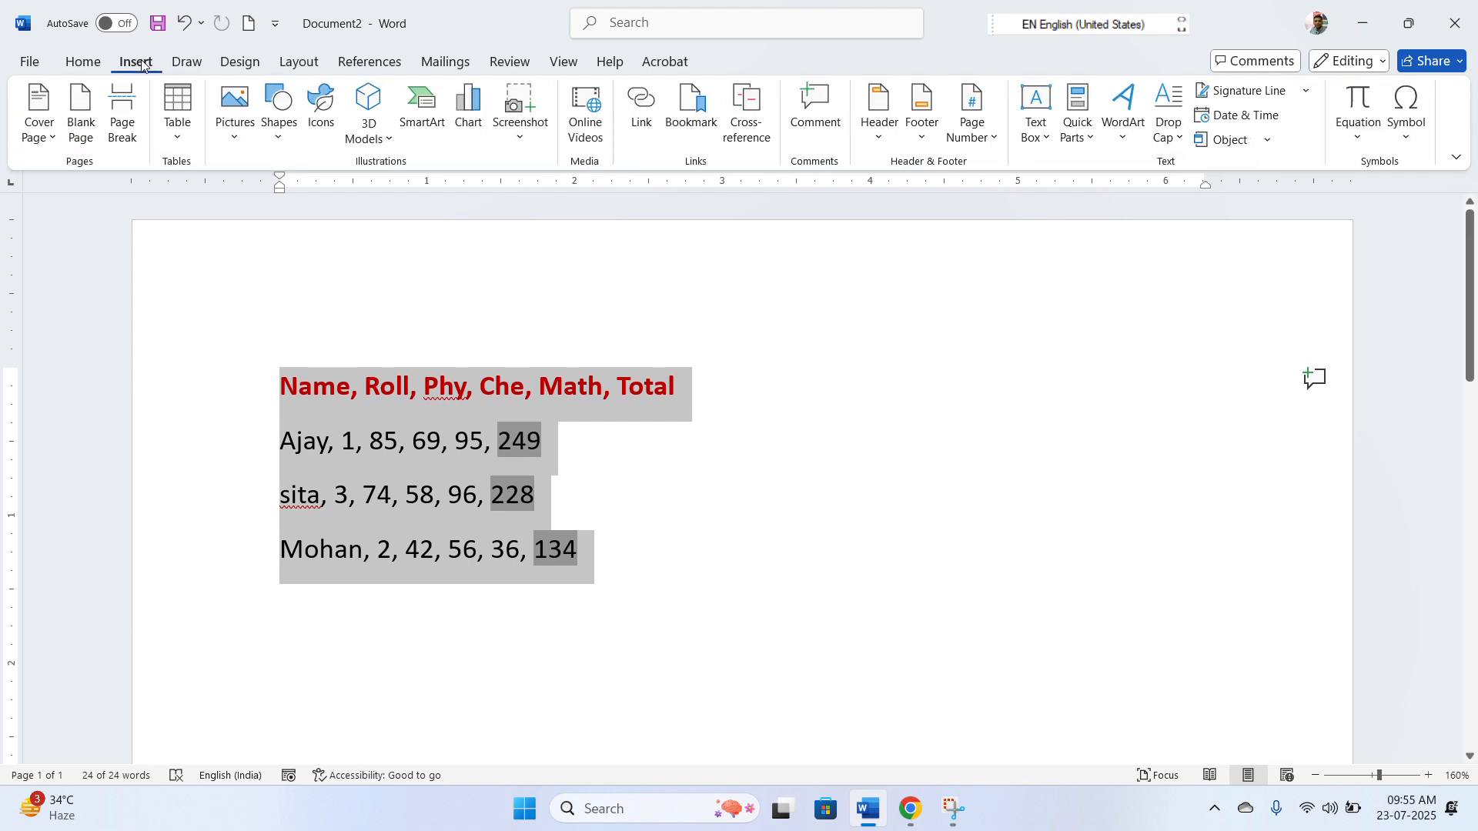
{"action": "left_click", "coordinate": [177, 137]}
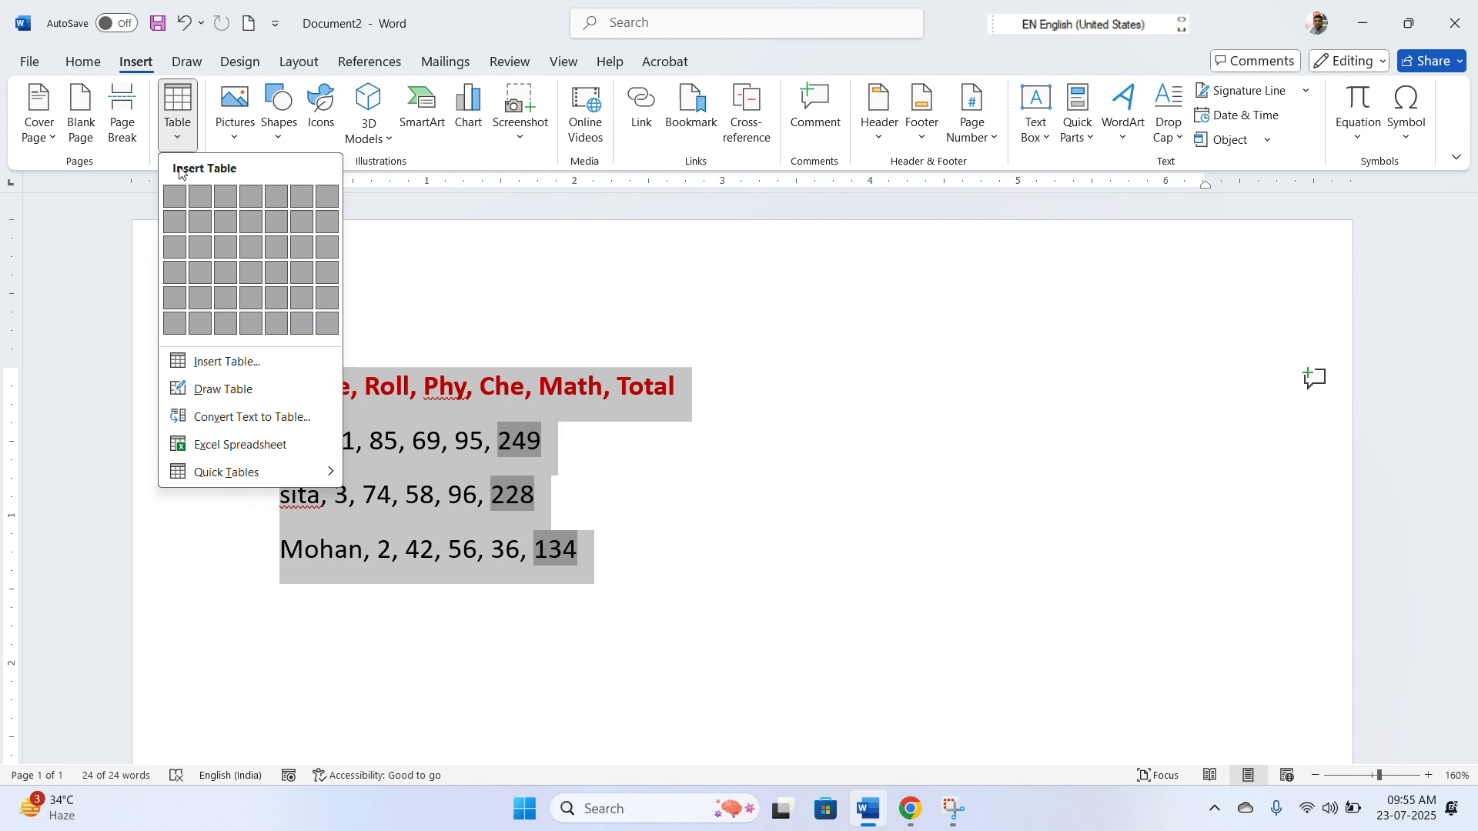
{"action": "left_click", "coordinate": [250, 416]}
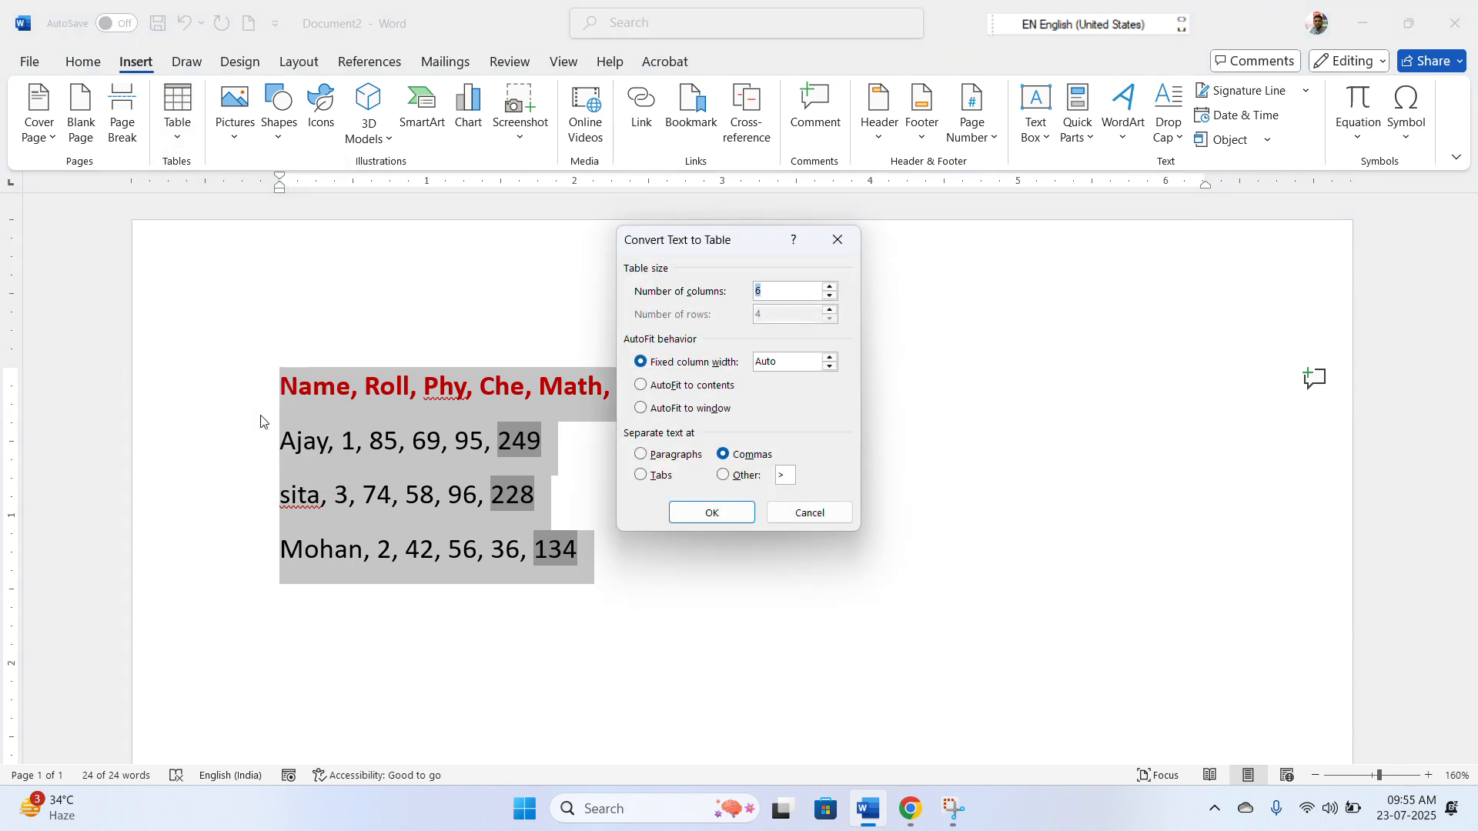
{"action": "left_click", "coordinate": [735, 514]}
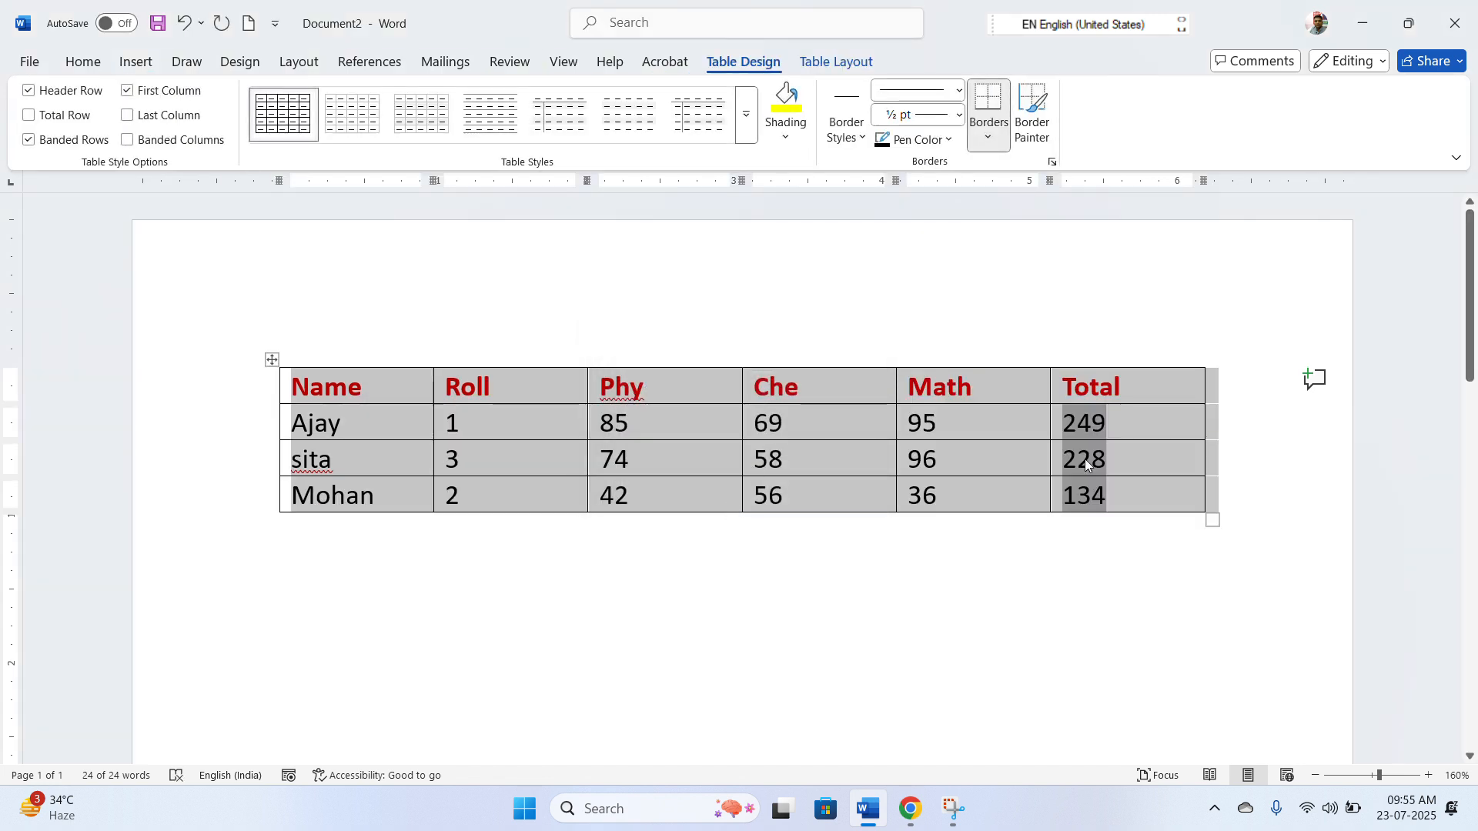